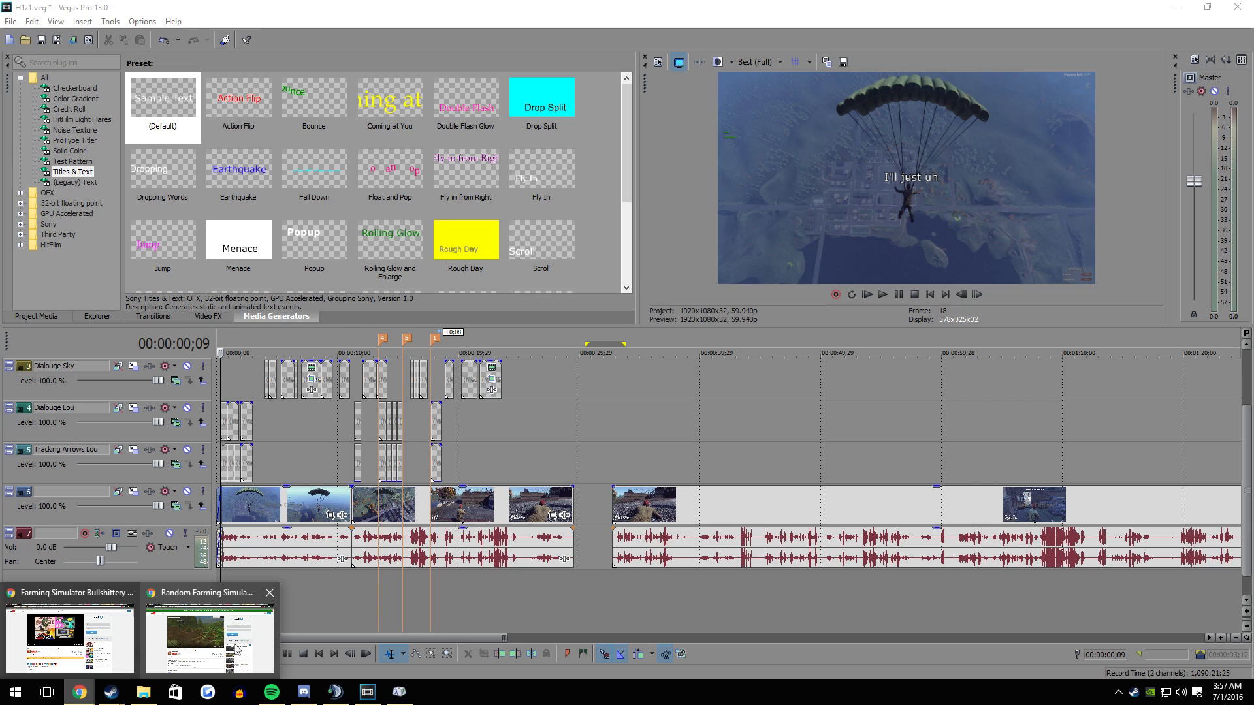
# - Switch to the browser window with the Farming Simulator Bullshittery video and play it
pyautogui.click(95, 628)
pyautogui.click(276, 395)
pyautogui.click(276, 382)
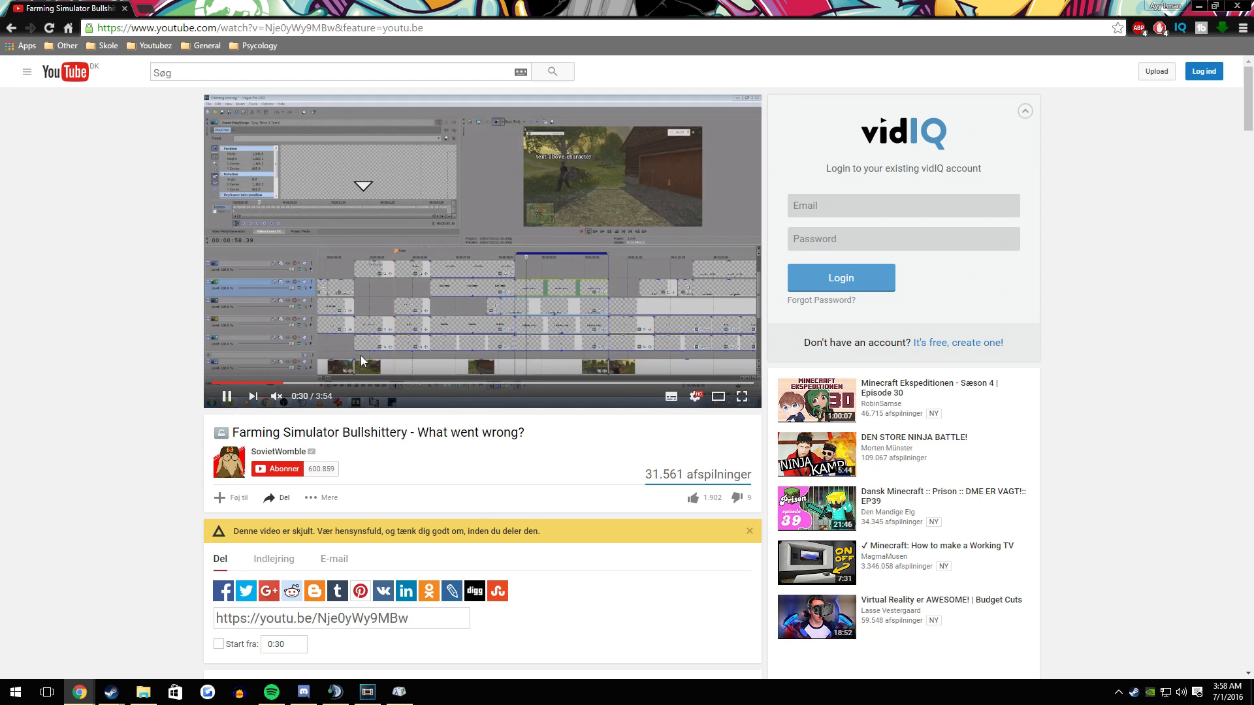
# - Read the video's comments and highlight the one asking for an edit tutorial, then return to the video
pyautogui.scroll(-1, 402, 368)
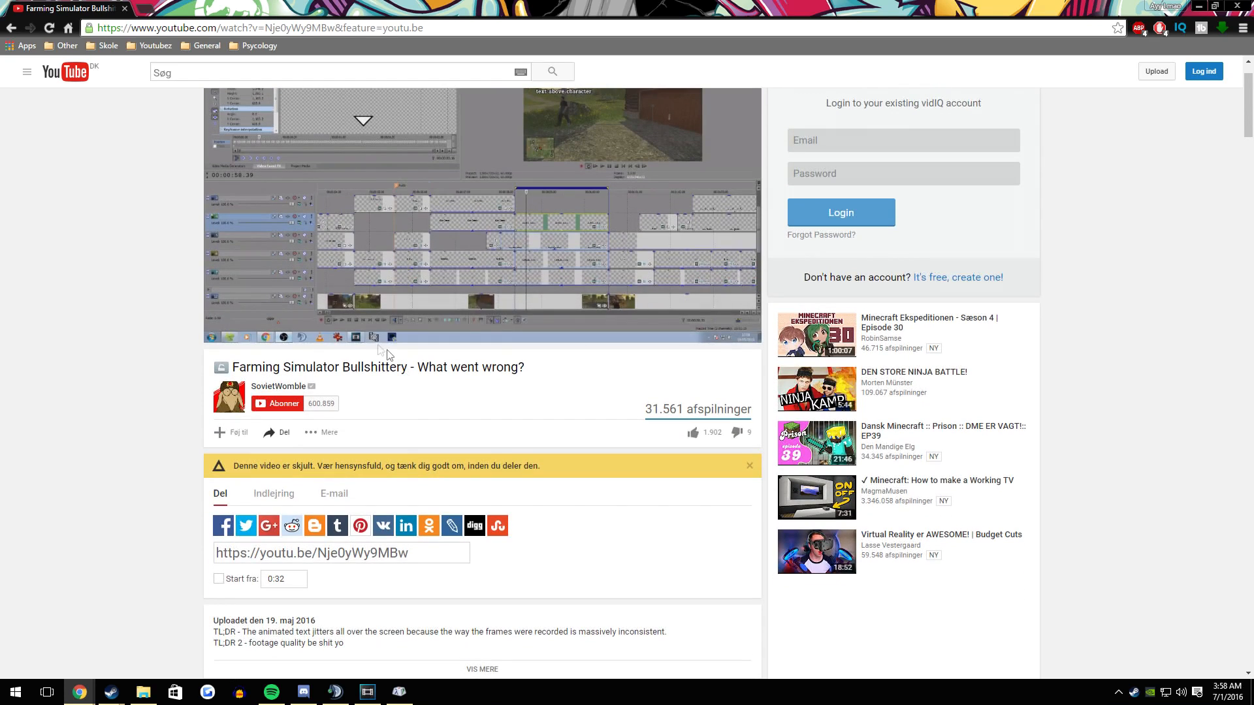
pyautogui.scroll(-15, 235, 337)
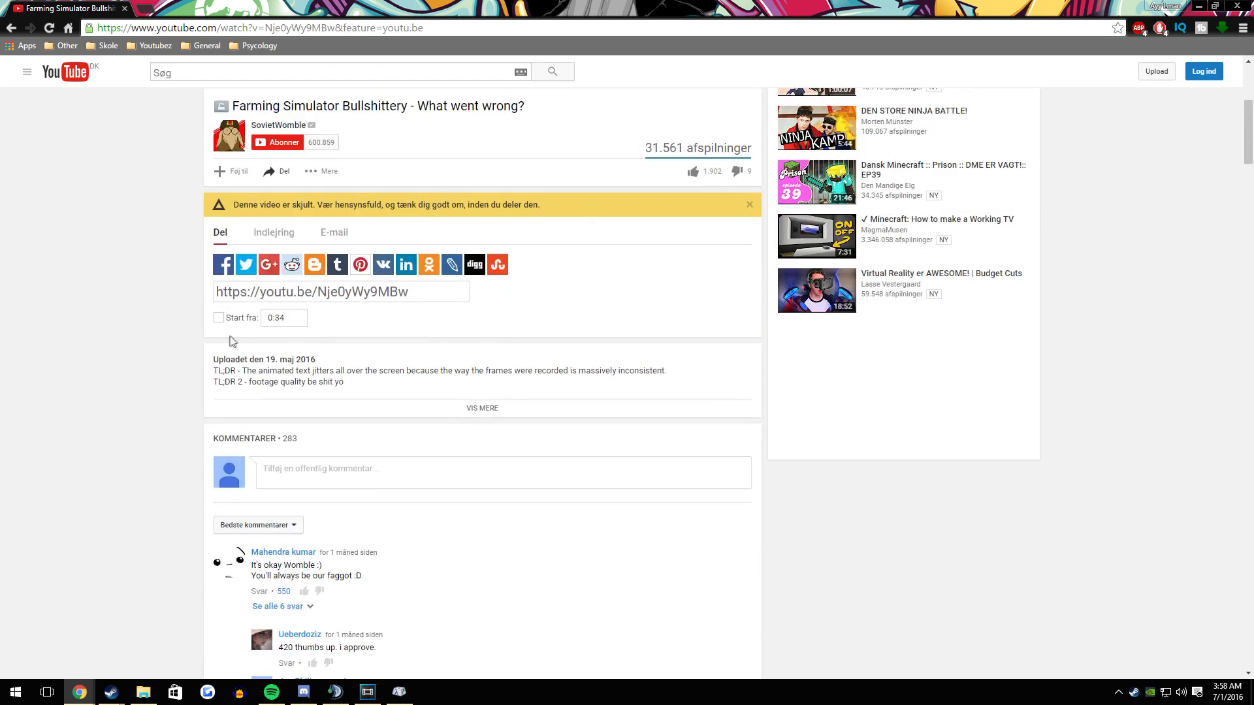
pyautogui.scroll(-2, 490, 425)
pyautogui.moveTo(428, 294); pyautogui.dragTo(254, 290)
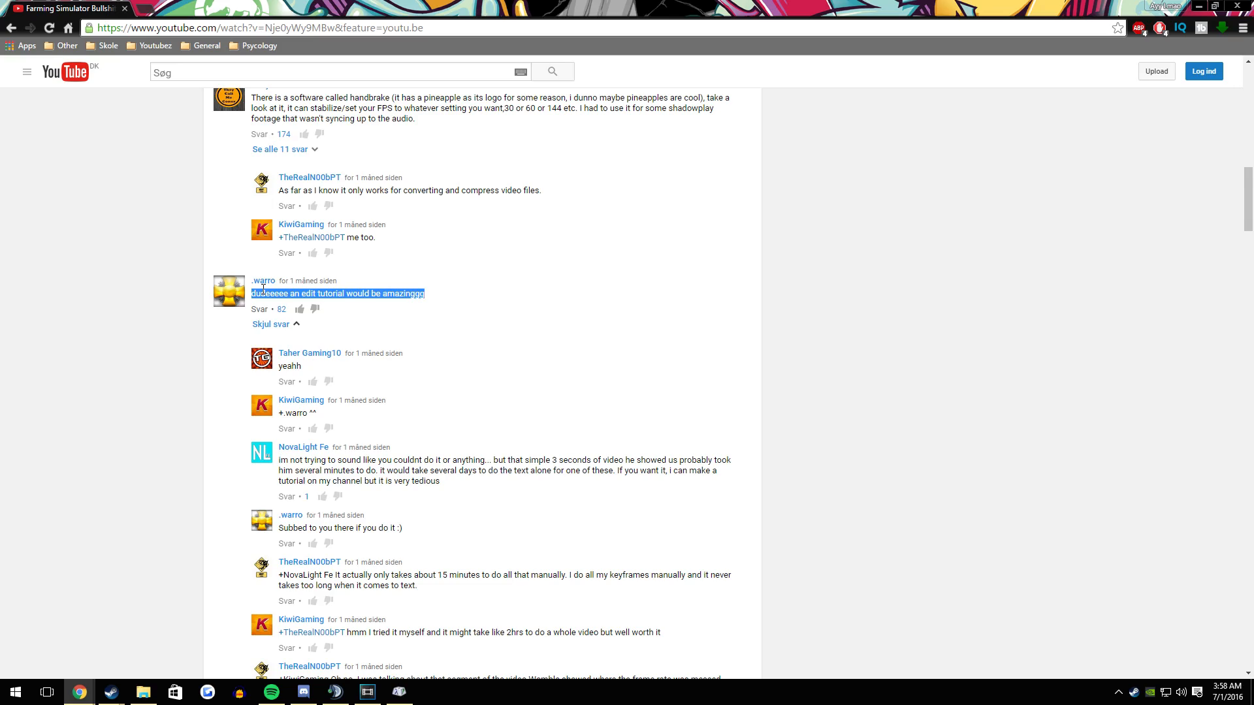
pyautogui.scroll(20, 263, 289)
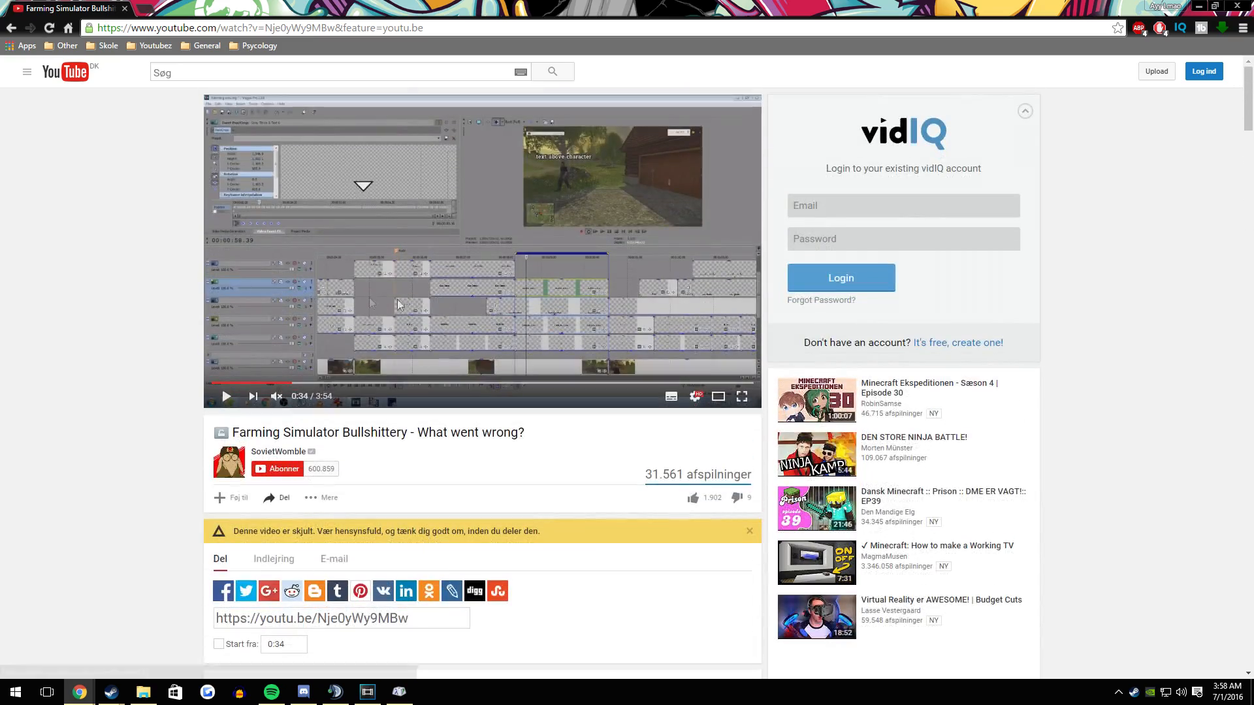
# - Switch back to Vegas Pro and preview the caption events from the start of the timeline
pyautogui.hotkey('alt', 'Tab')
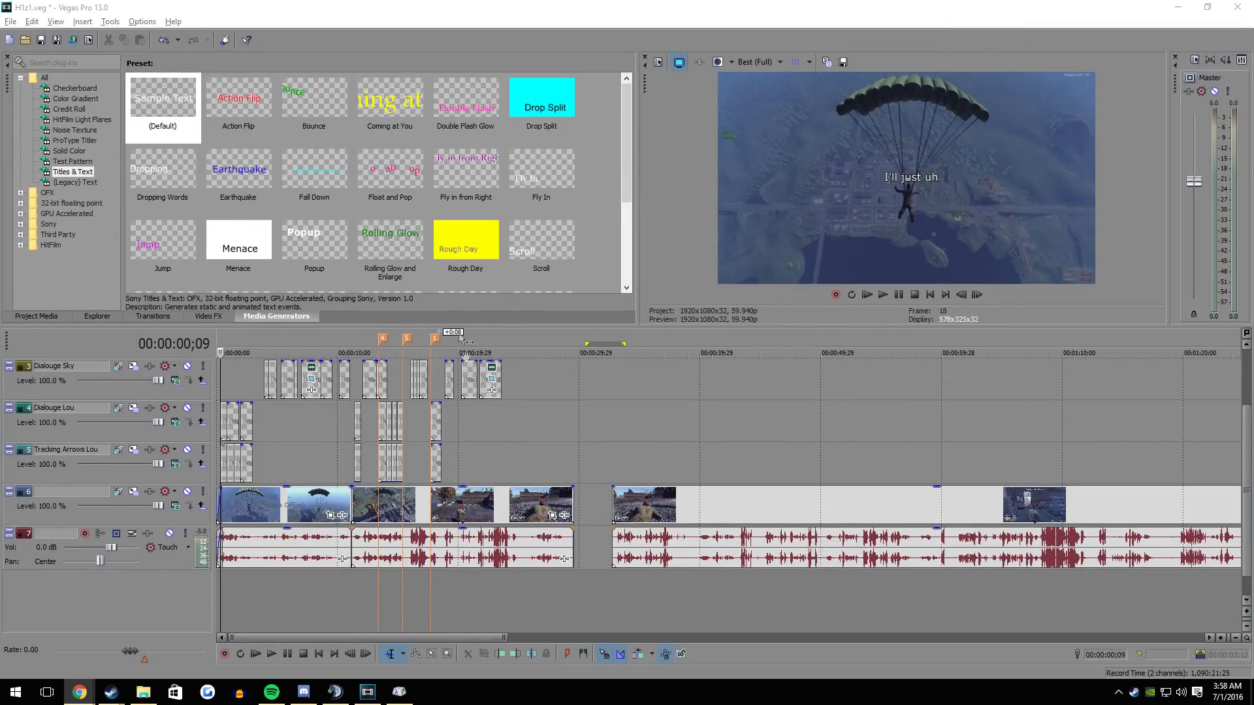
pyautogui.scroll(2, 531, 451)
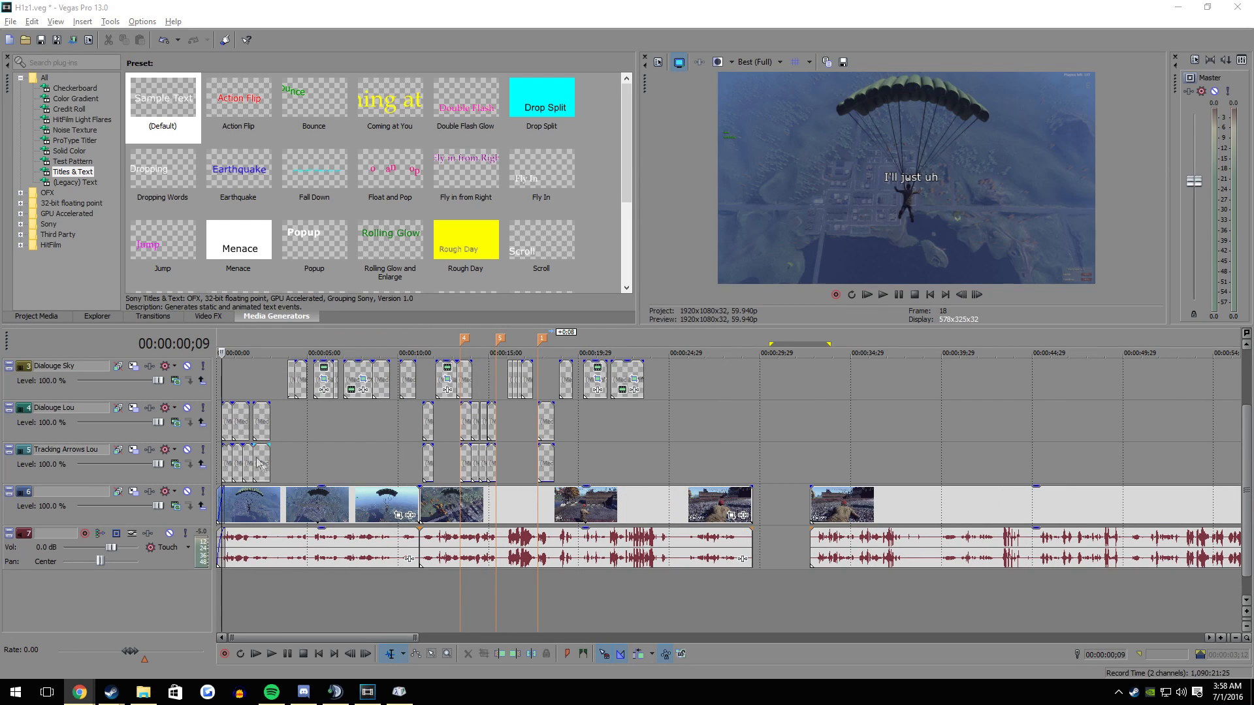
pyautogui.click(238, 398)
pyautogui.press('space')
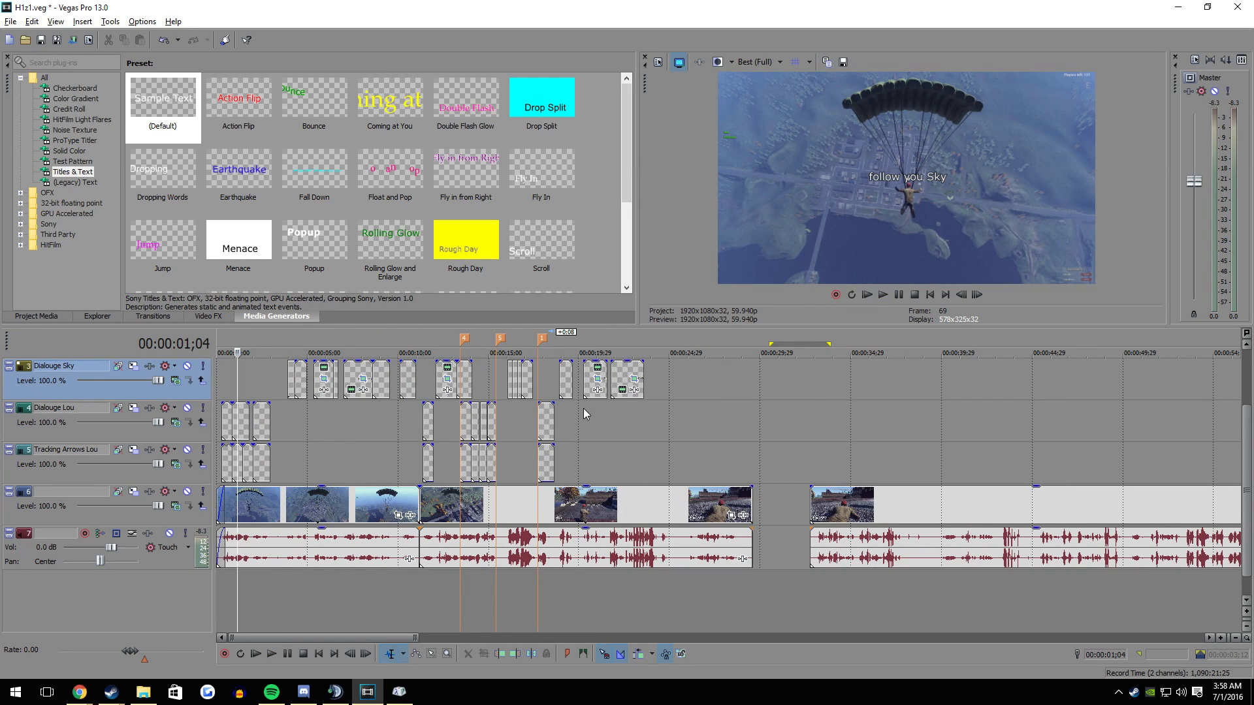
# - View the paused Farming Simulator reference video full screen in the browser, then return to Vegas Pro
pyautogui.click(79, 691)
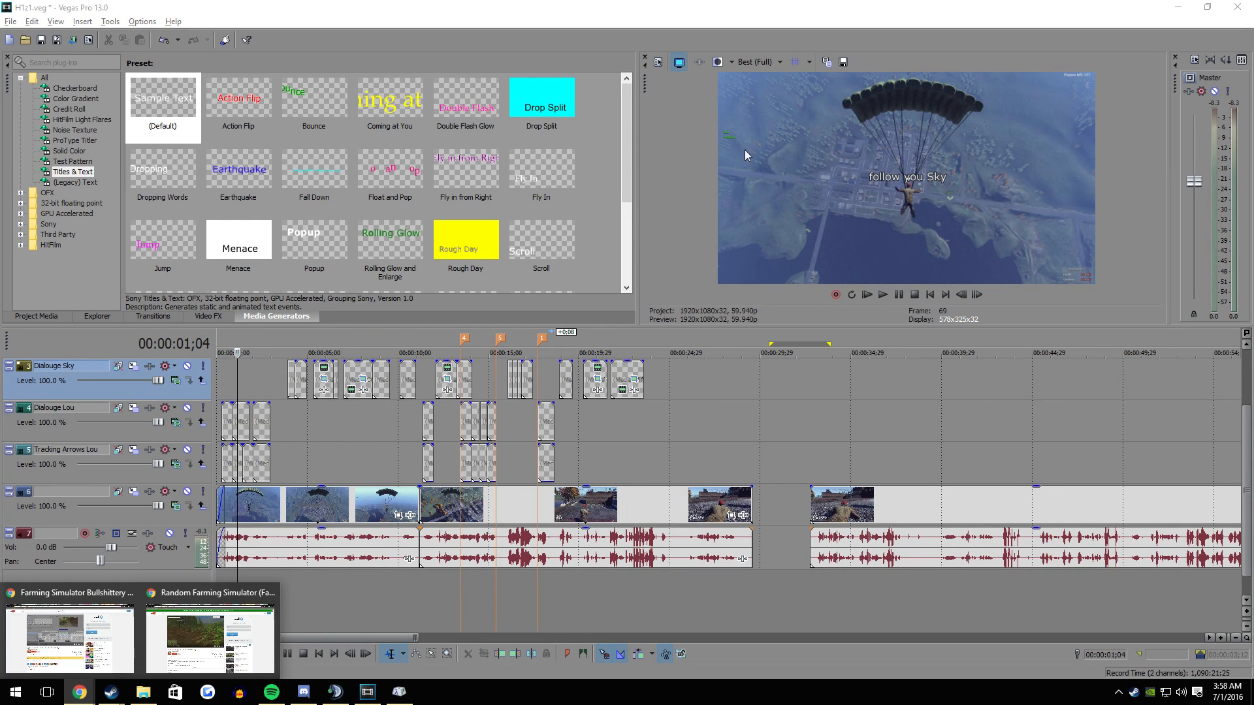
pyautogui.click(701, 317)
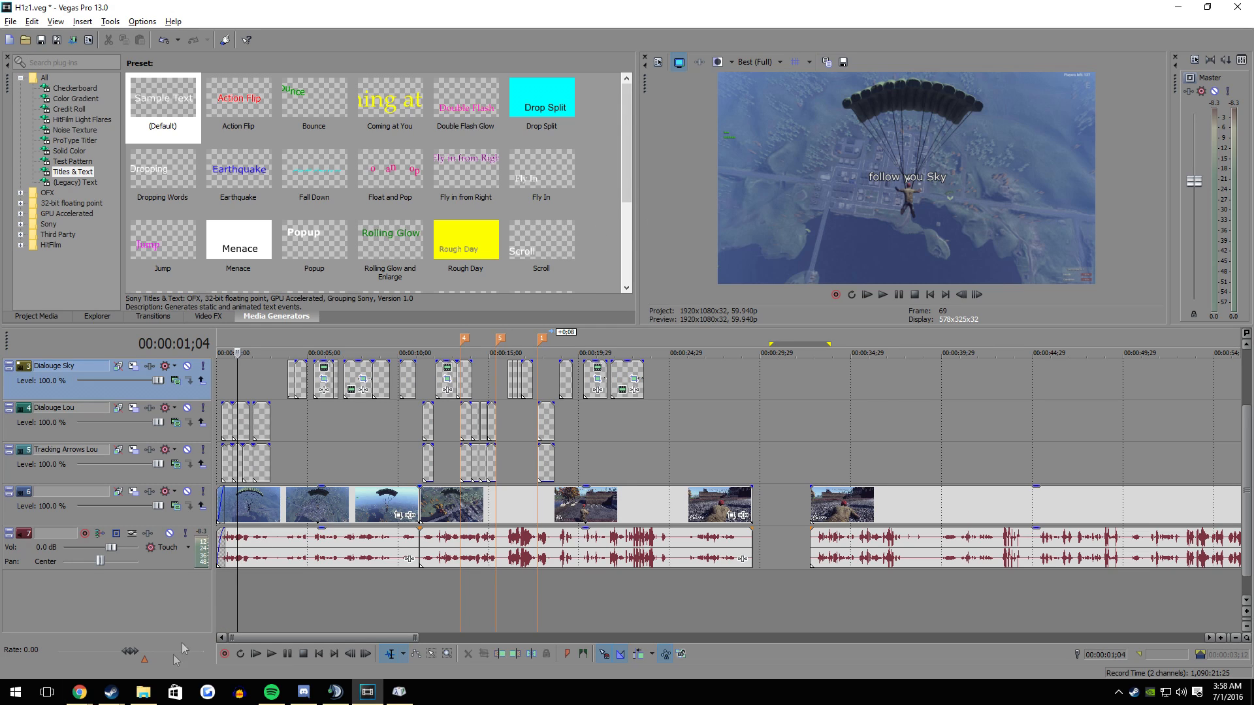
pyautogui.click(68, 627)
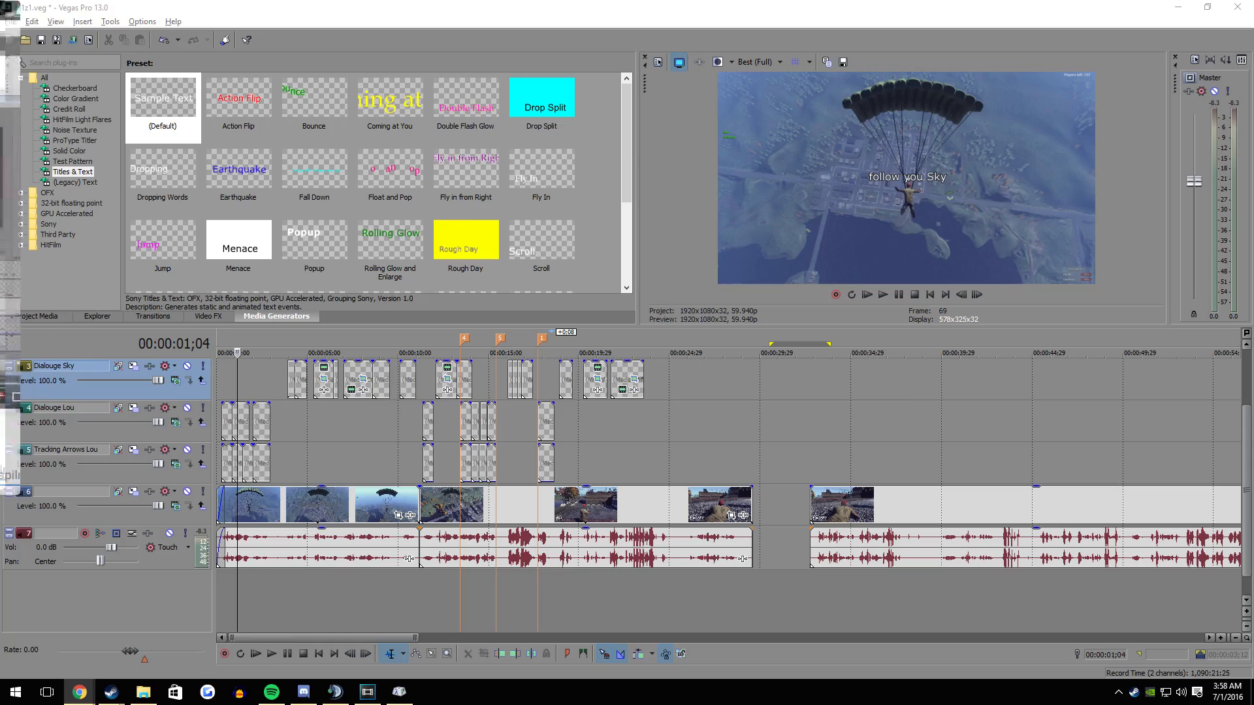
pyautogui.doubleClick(513, 298)
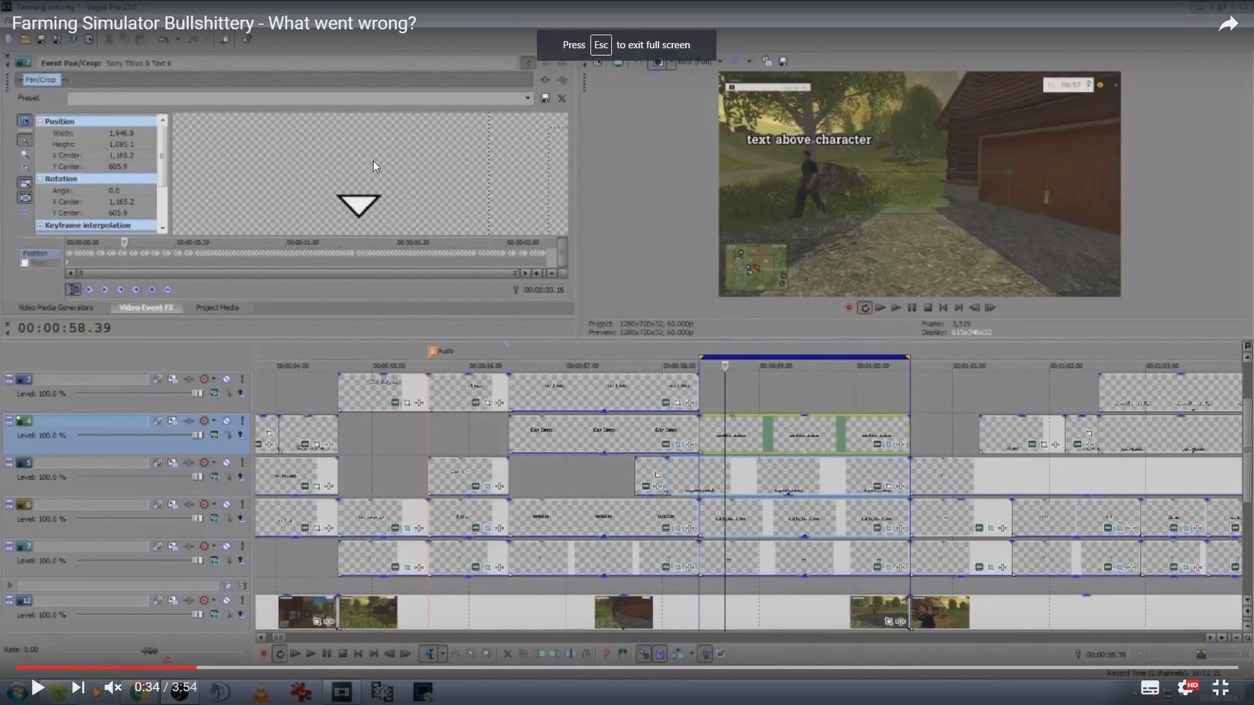
pyautogui.press('Escape')
pyautogui.click(1179, 6)
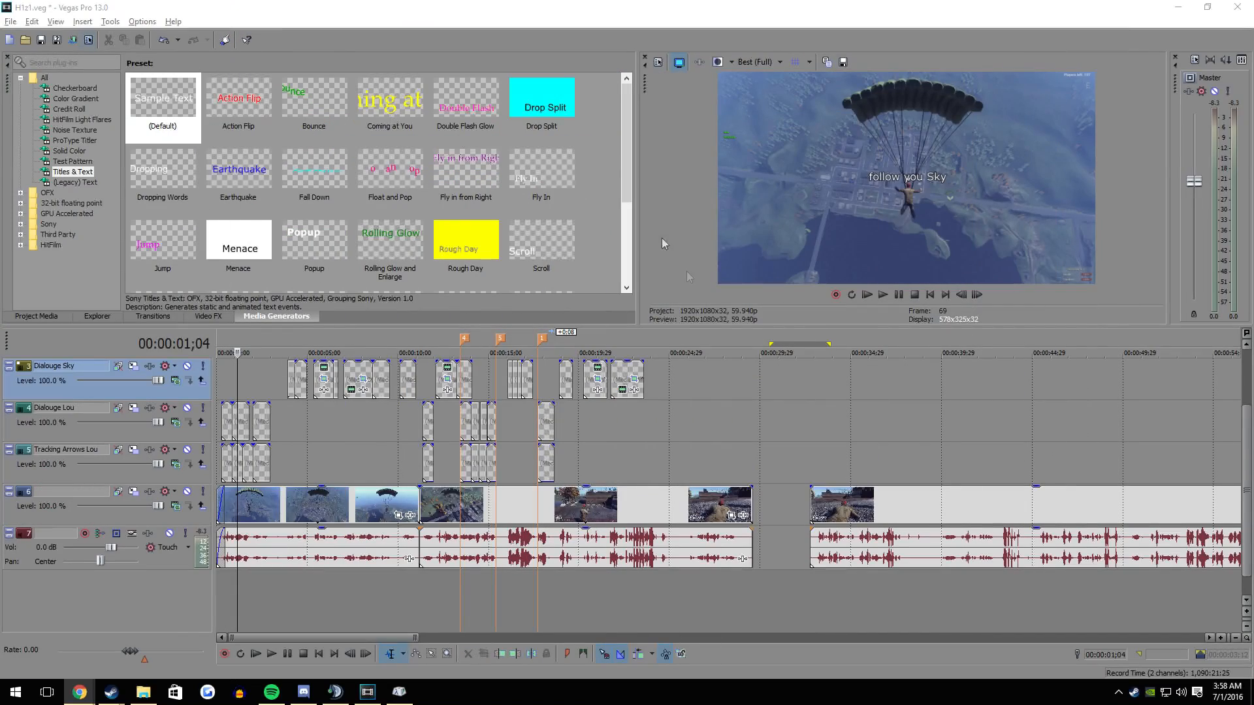
# - Examine the captioned gameplay at several points on the timeline and play the sequence from the start
pyautogui.click(688, 421)
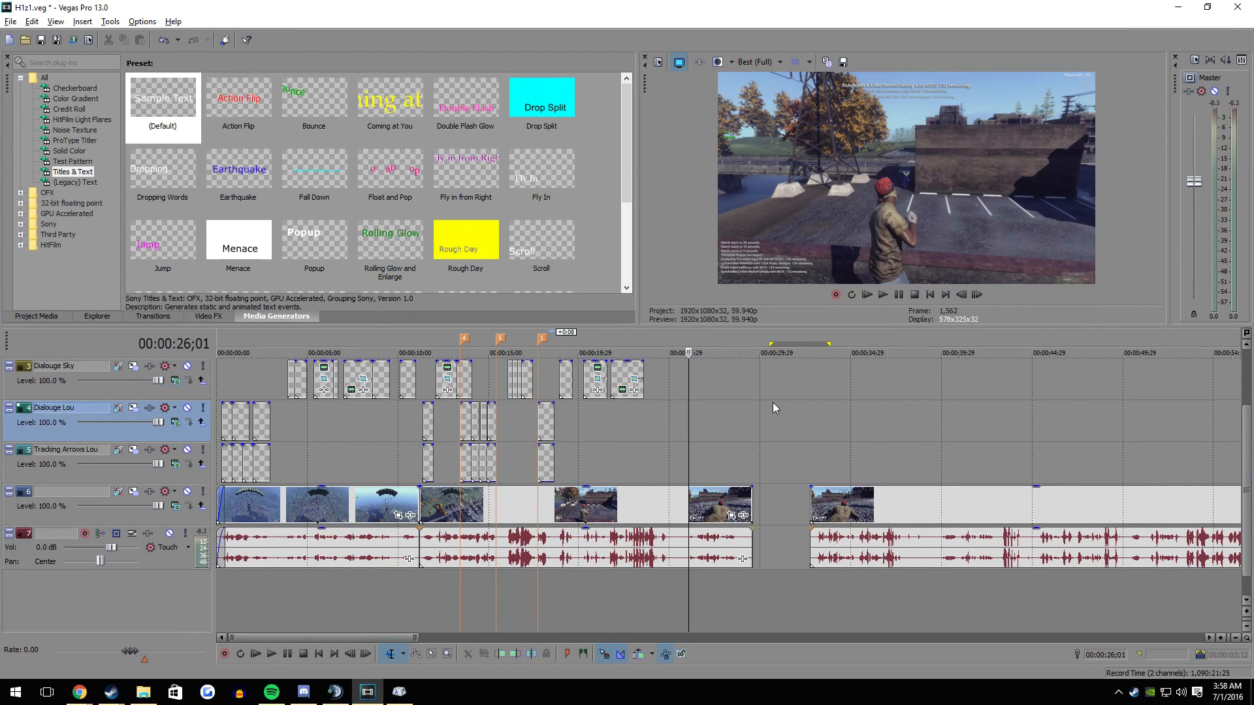
pyautogui.click(763, 490)
pyautogui.click(588, 483)
pyautogui.click(584, 496)
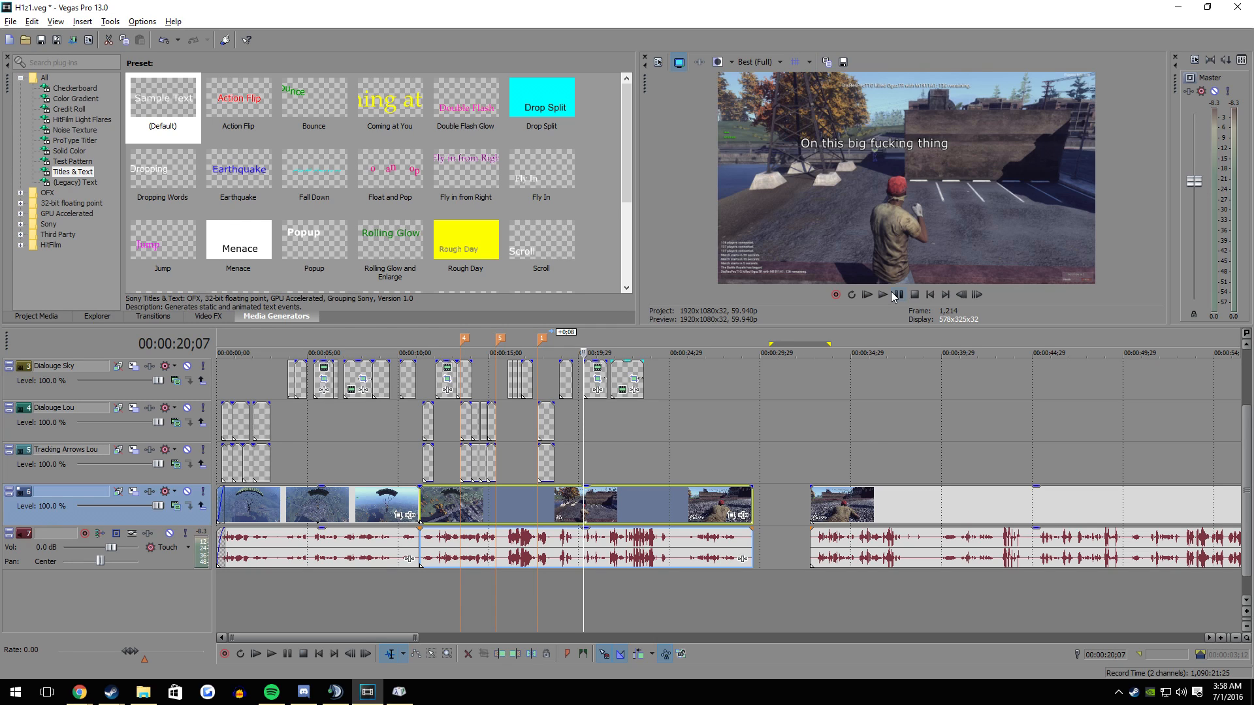
pyautogui.click(221, 388)
pyautogui.press('space')
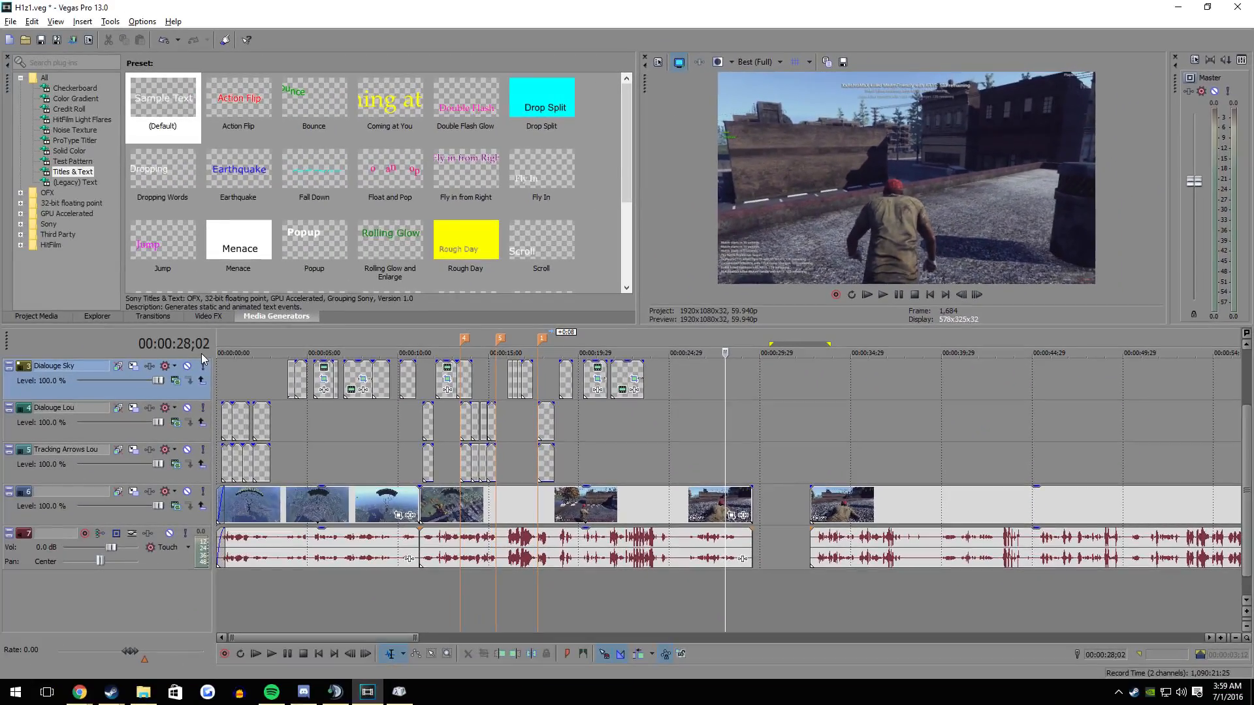
# - Lower the master volume to its minimum and preview the timeline from the first Dialouge Sky caption
pyautogui.click(269, 386)
pyautogui.click(287, 388)
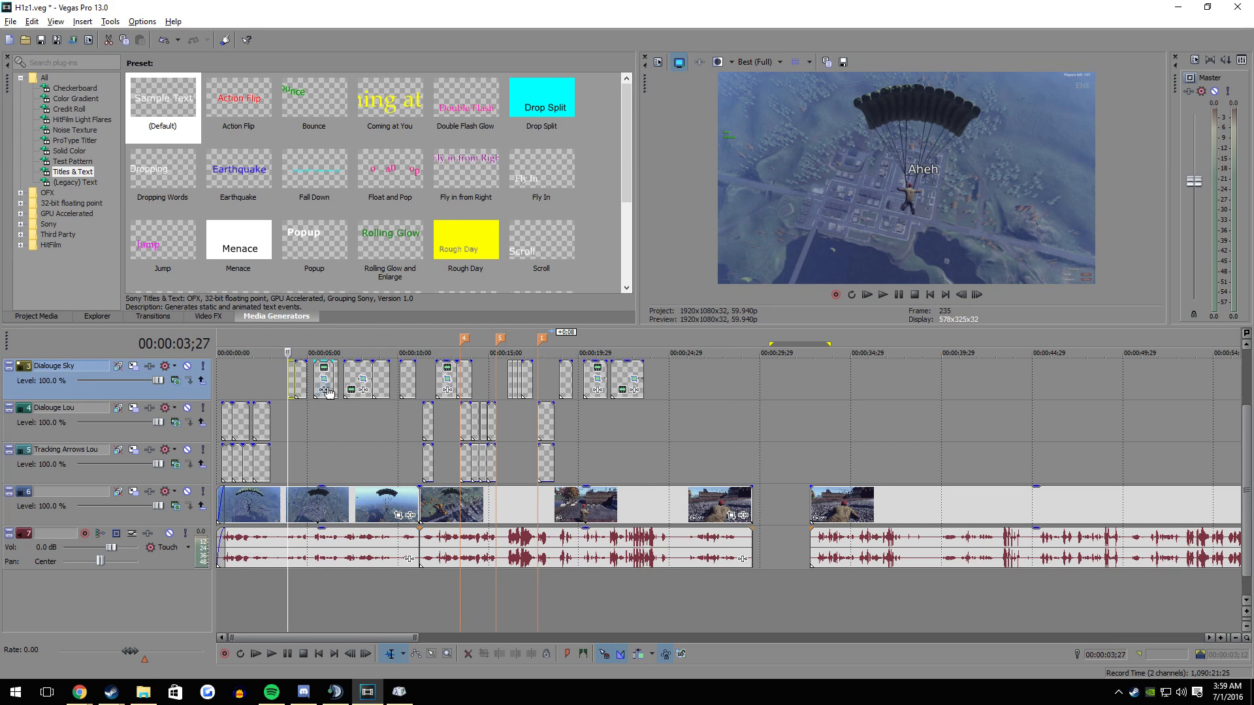
pyautogui.moveTo(1203, 189); pyautogui.dragTo(1204, 308)
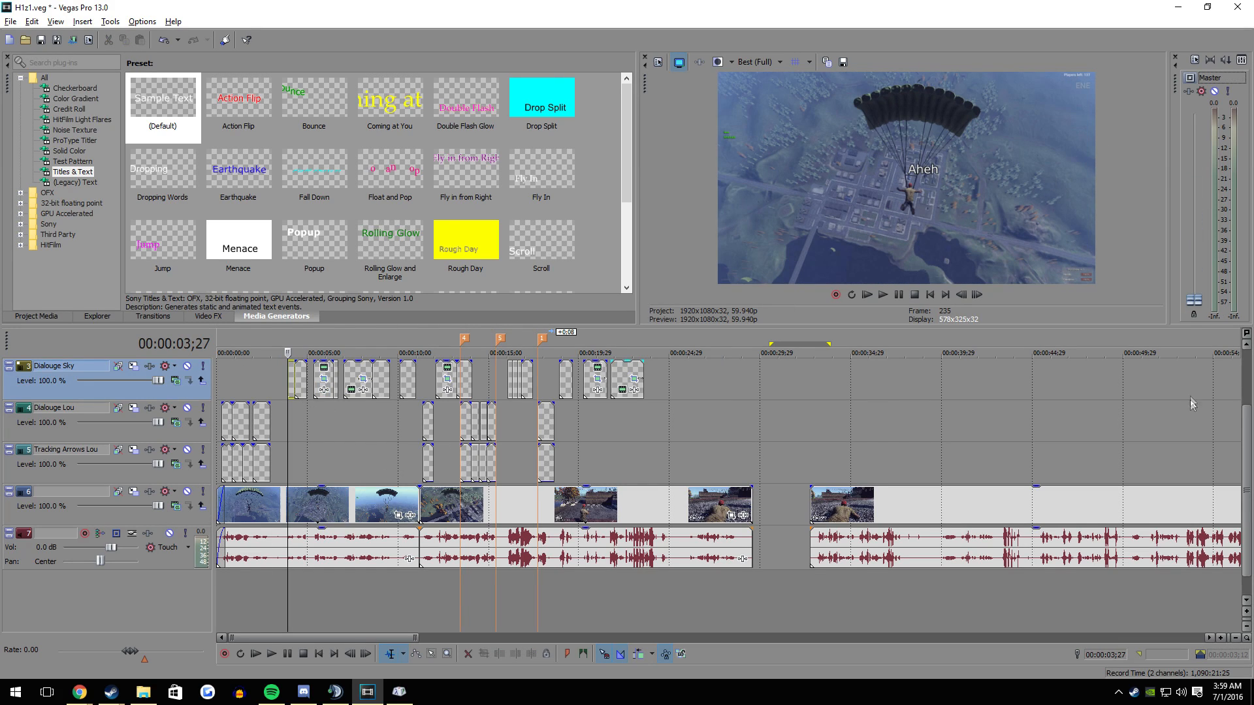
pyautogui.press('space')
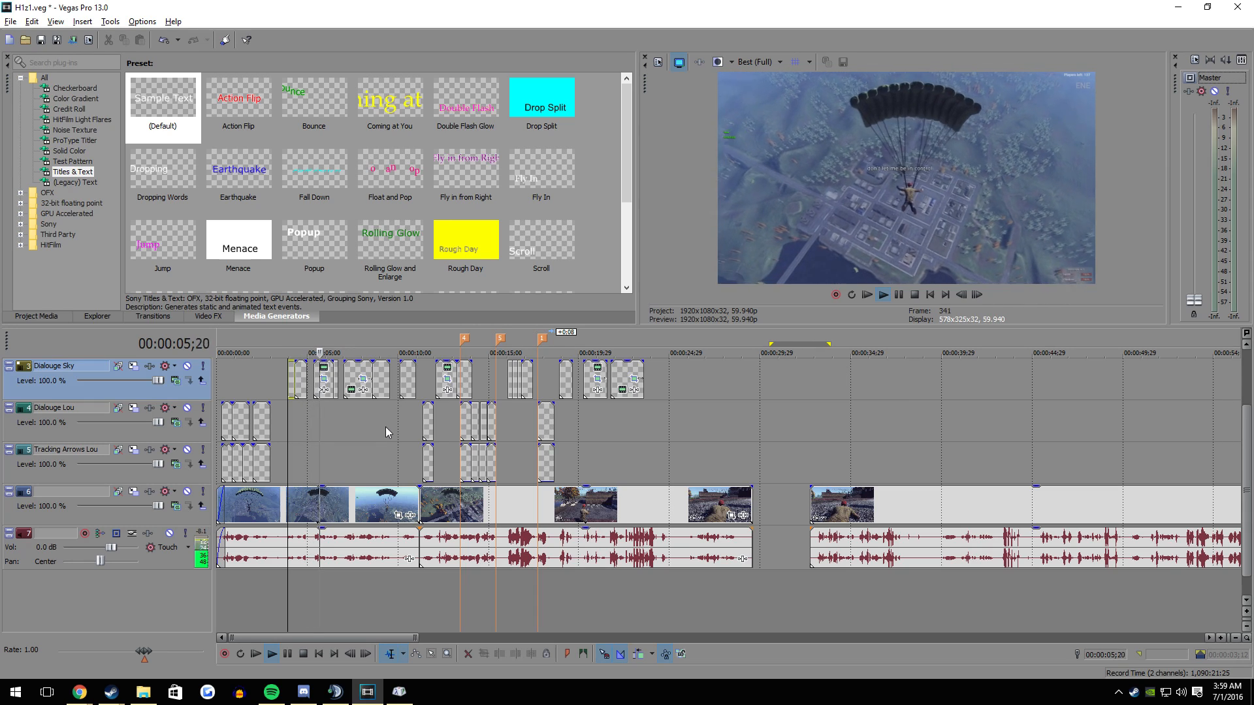
pyautogui.press('space')
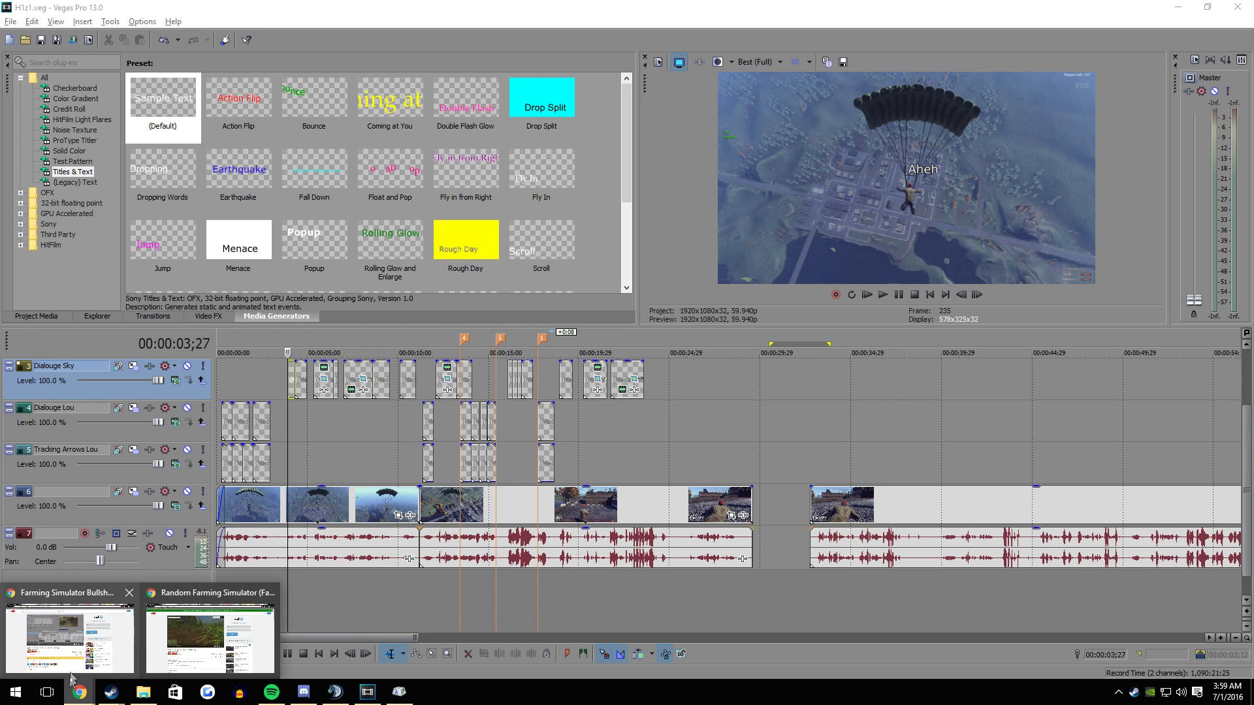
# - Look at the reference video's editing timeline in the browser again, then return to Vegas Pro
pyautogui.click(79, 693)
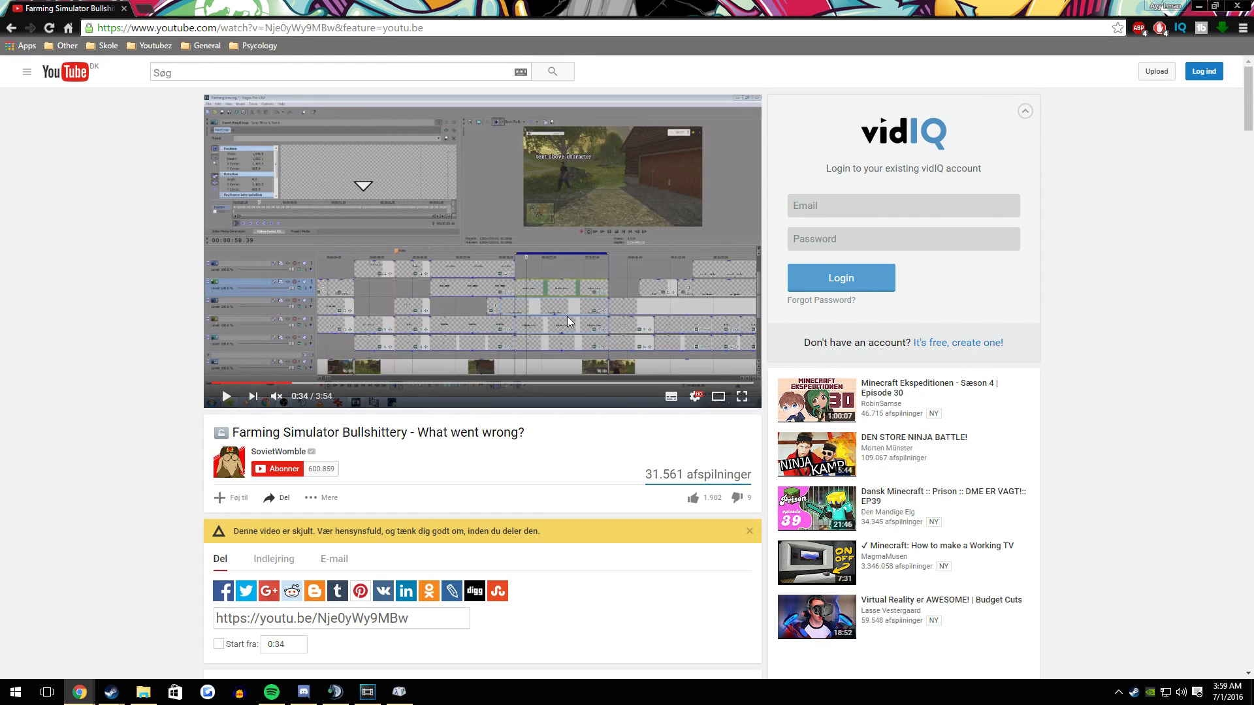
pyautogui.moveTo(439, 9); pyautogui.dragTo(0, 171)
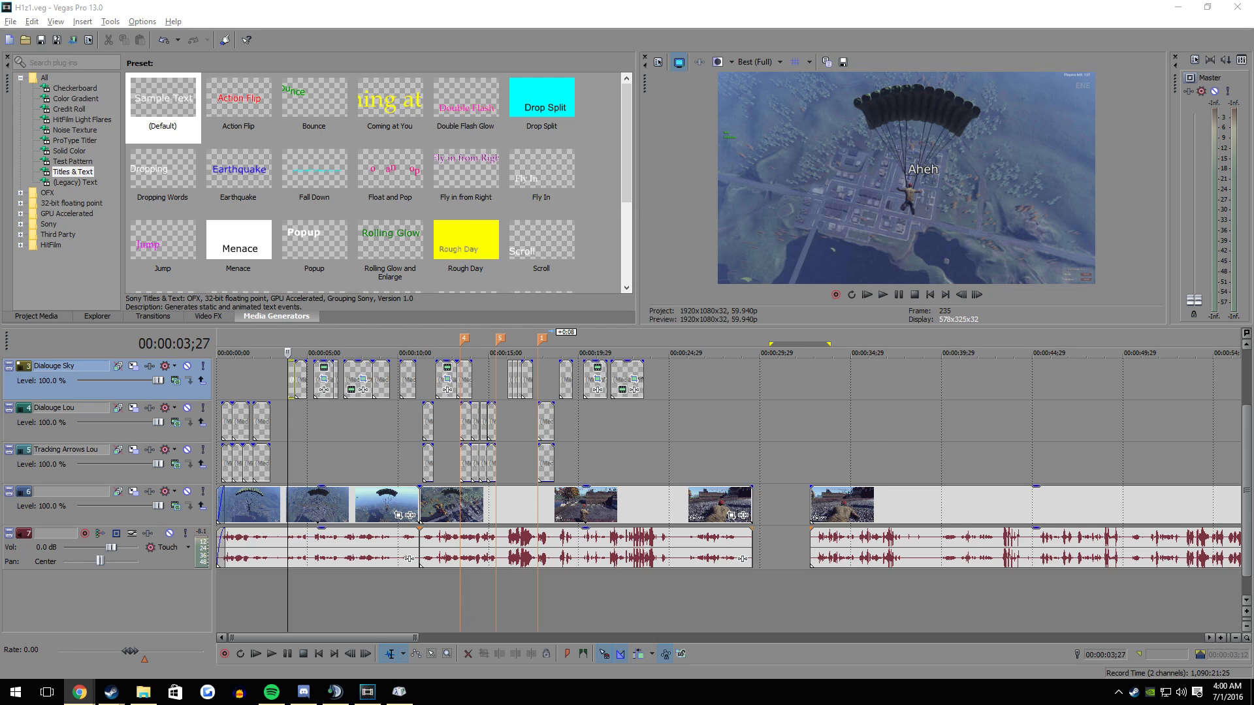
pyautogui.click(241, 46)
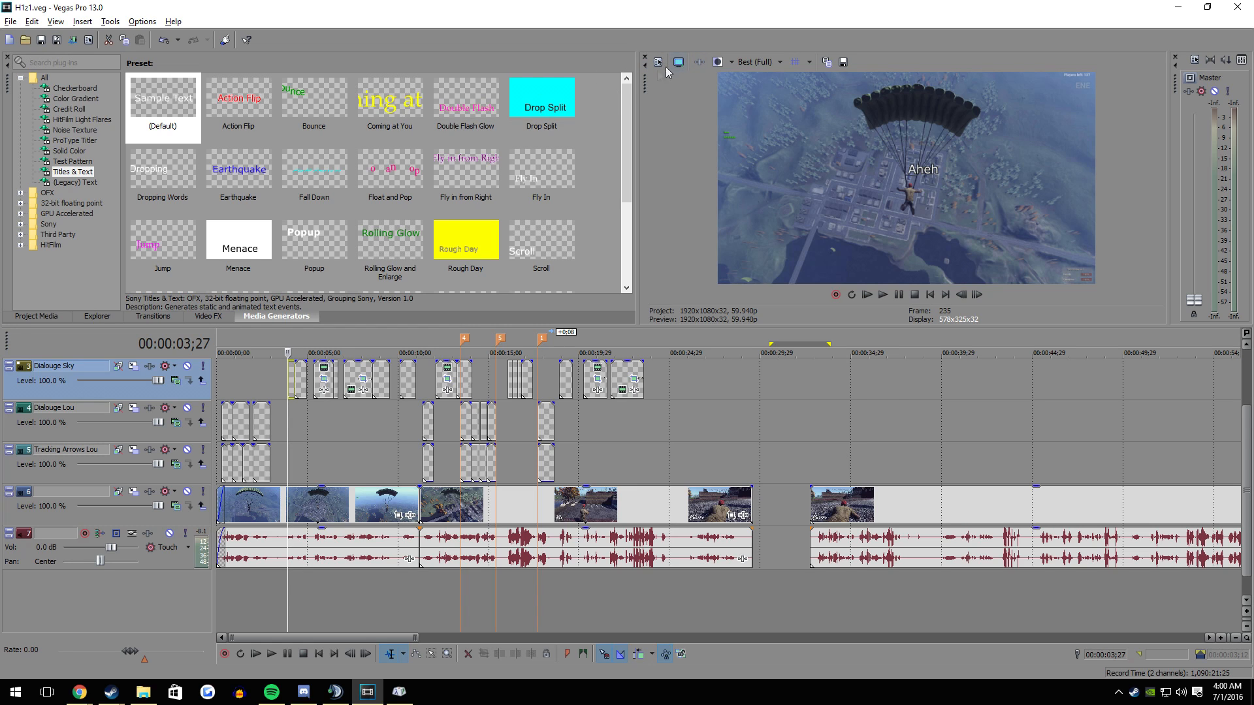
# - Create a new 1920x1080 project at 59.940 (Double NTSC) fps and use these settings for all new projects
pyautogui.click(11, 22)
pyautogui.click(30, 38)
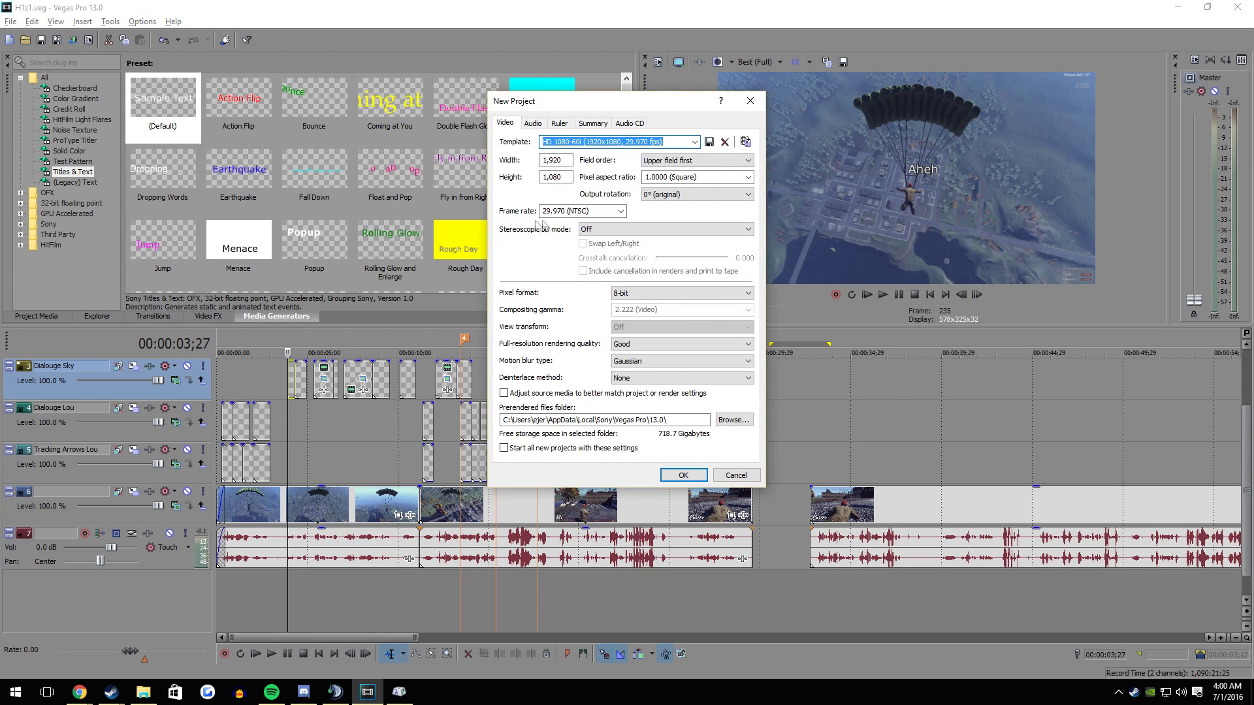
pyautogui.click(583, 211)
pyautogui.click(574, 299)
pyautogui.click(569, 449)
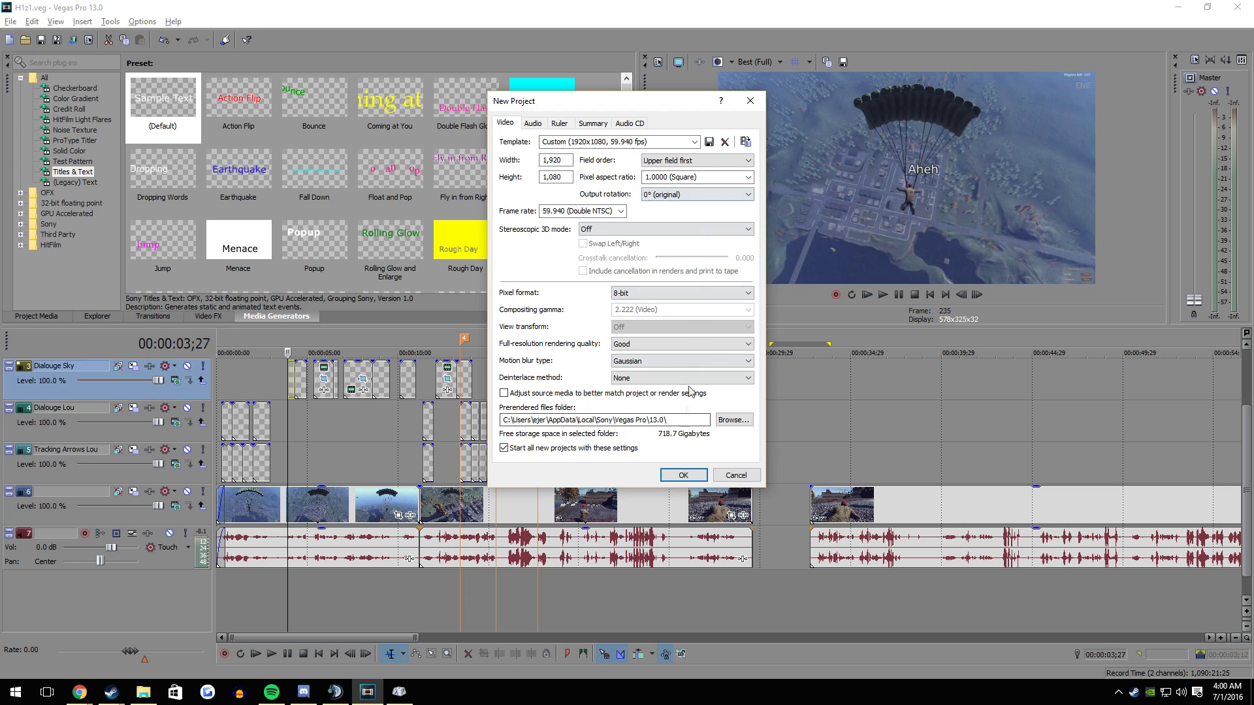
pyautogui.click(682, 476)
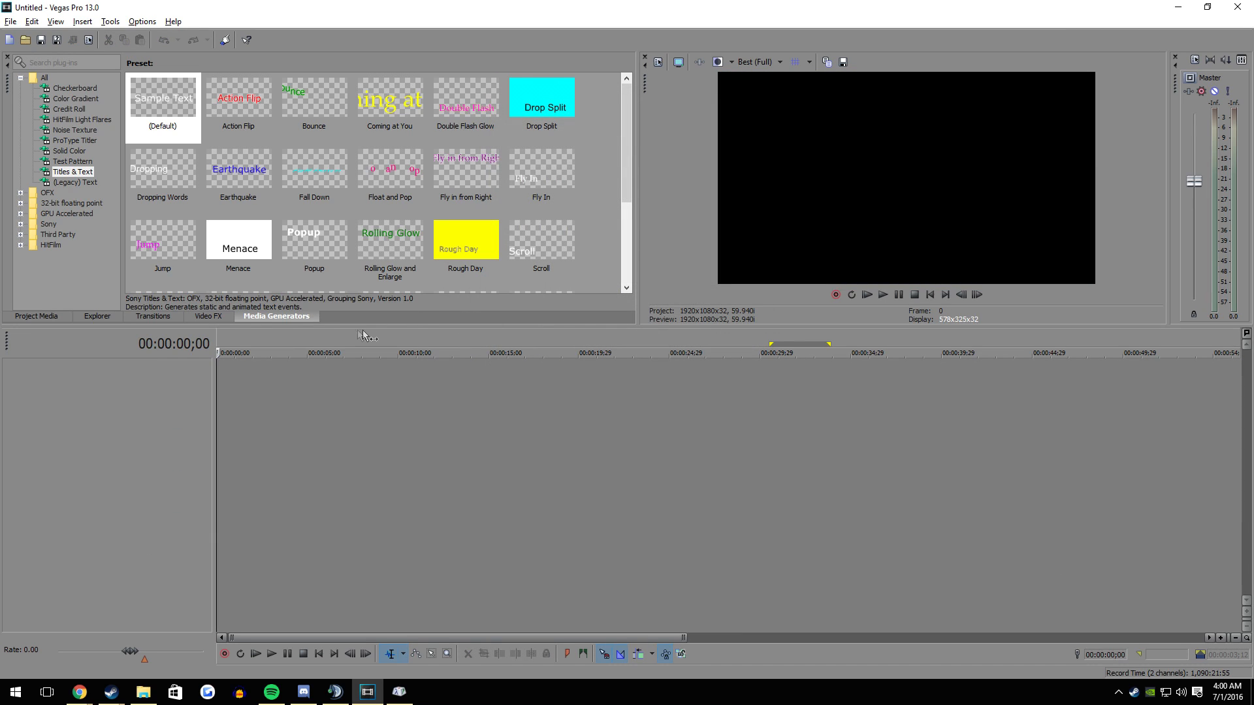
# - Add the clip H1Z1 King of the Kill 06.29.2016 - 23.08.53.09.DVR from the Shadowplay folder to the empty timeline
pyautogui.click(64, 316)
pyautogui.click(137, 691)
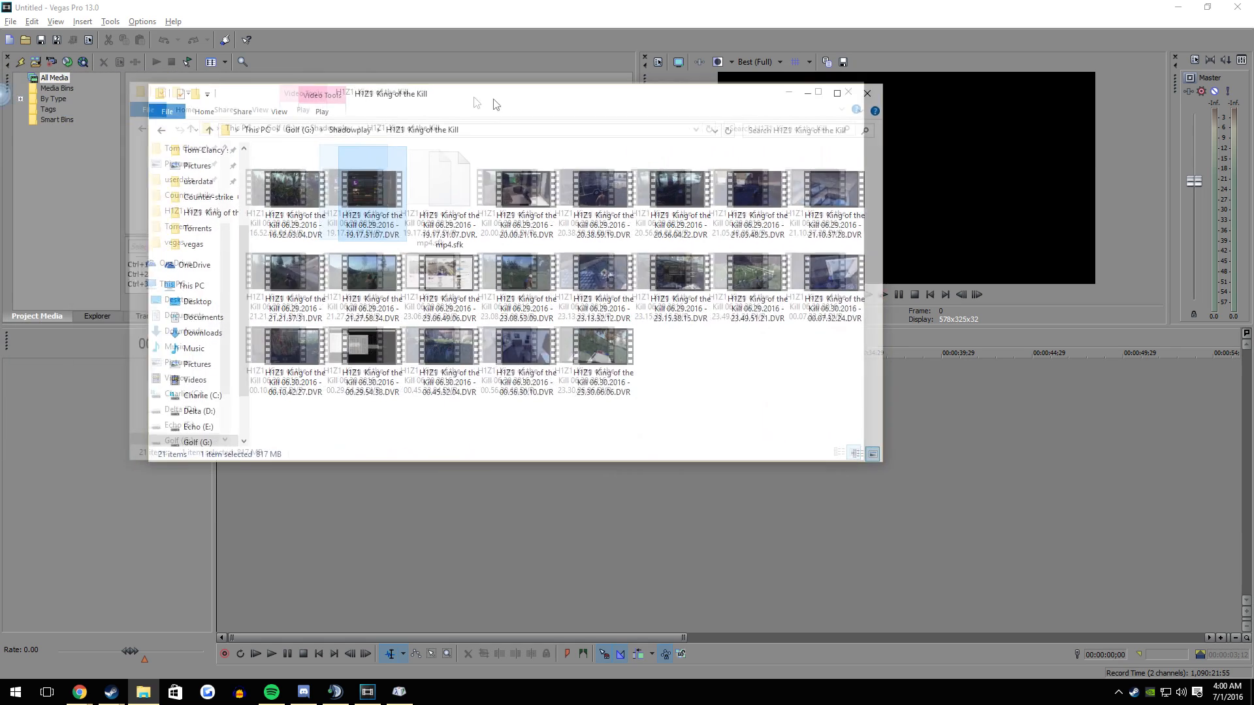
pyautogui.click(532, 278)
pyautogui.moveTo(532, 278); pyautogui.dragTo(289, 494)
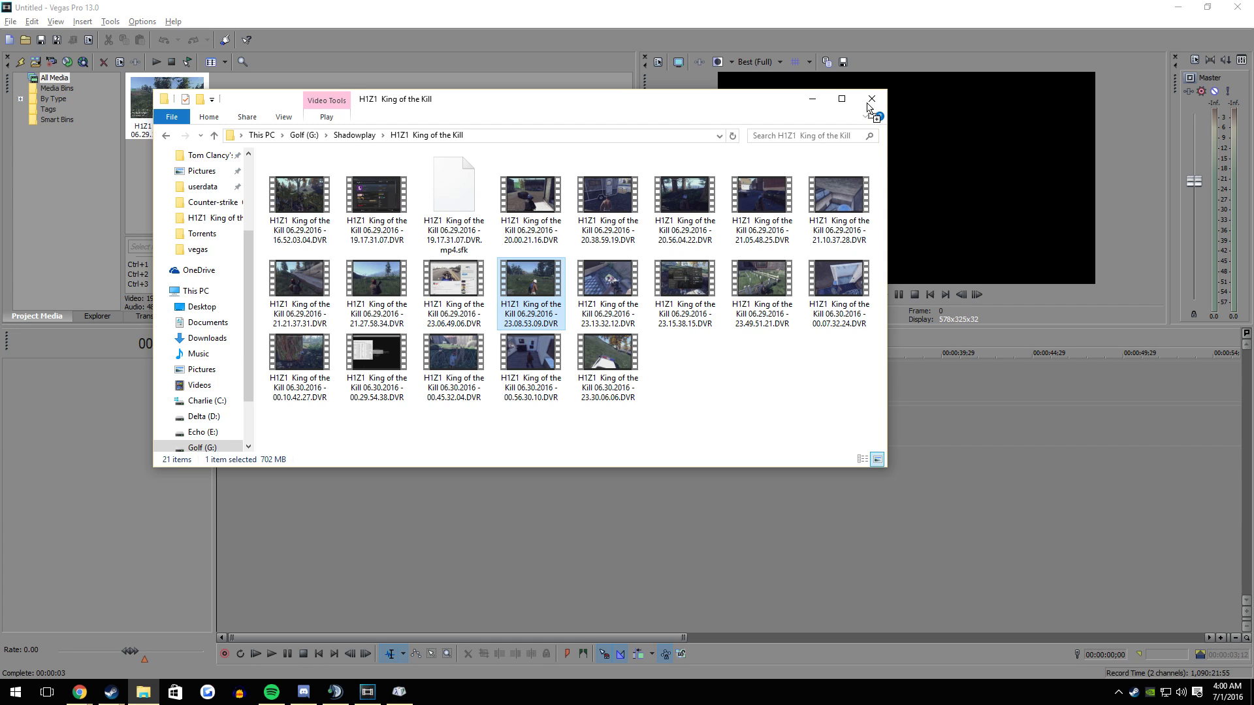
# - Match the project video settings to the added clip and move the clip to the start of the timeline
pyautogui.click(898, 445)
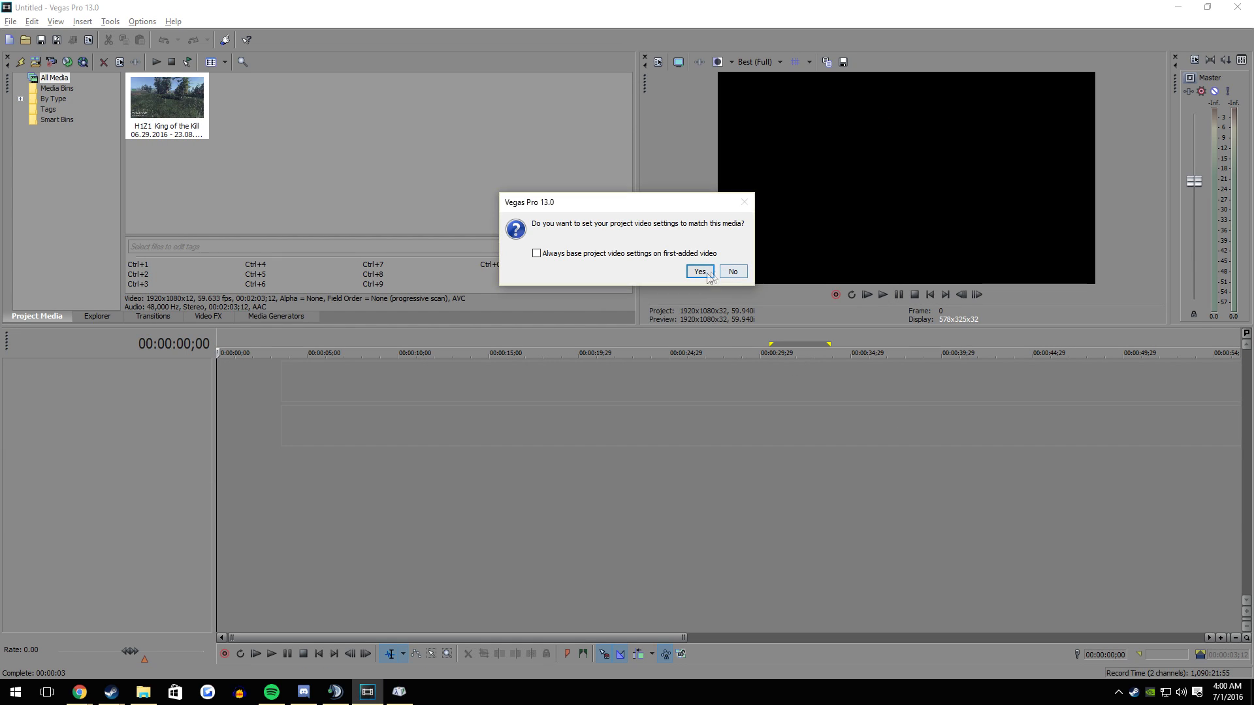
pyautogui.click(706, 271)
pyautogui.moveTo(352, 382); pyautogui.dragTo(265, 380)
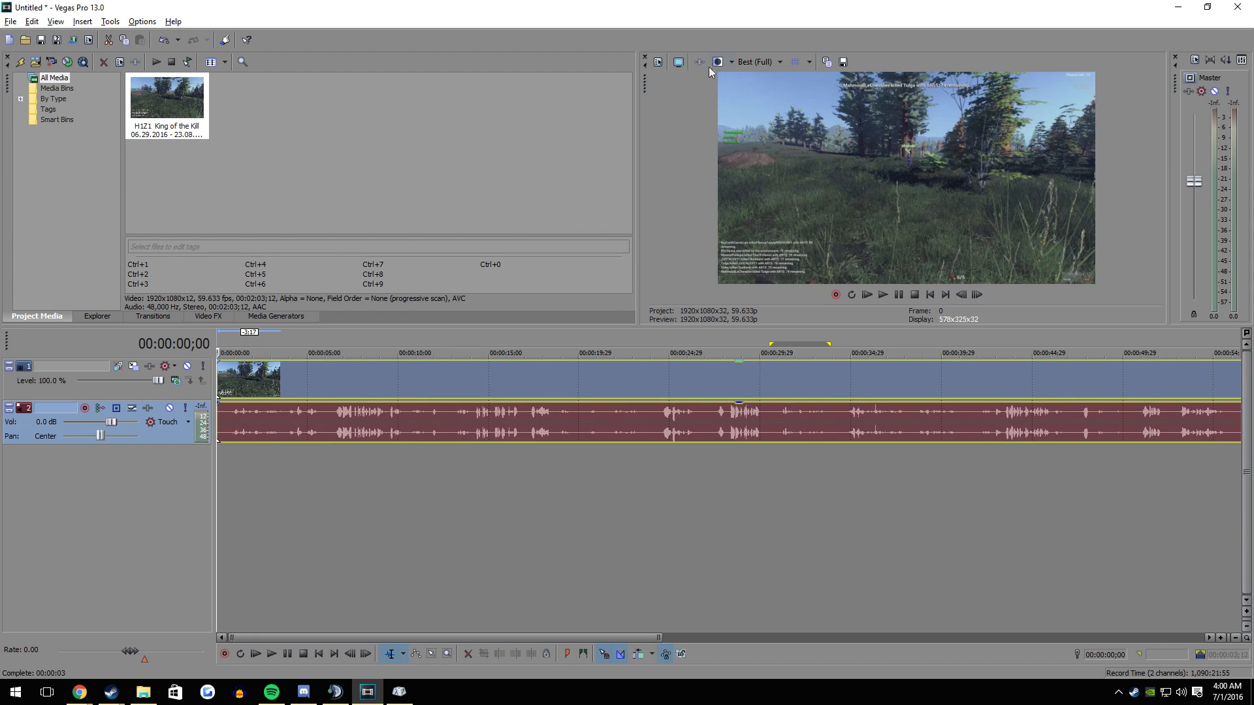
# - Set the project's frame rate to 59.940 (Double NTSC) in the project properties
pyautogui.click(658, 61)
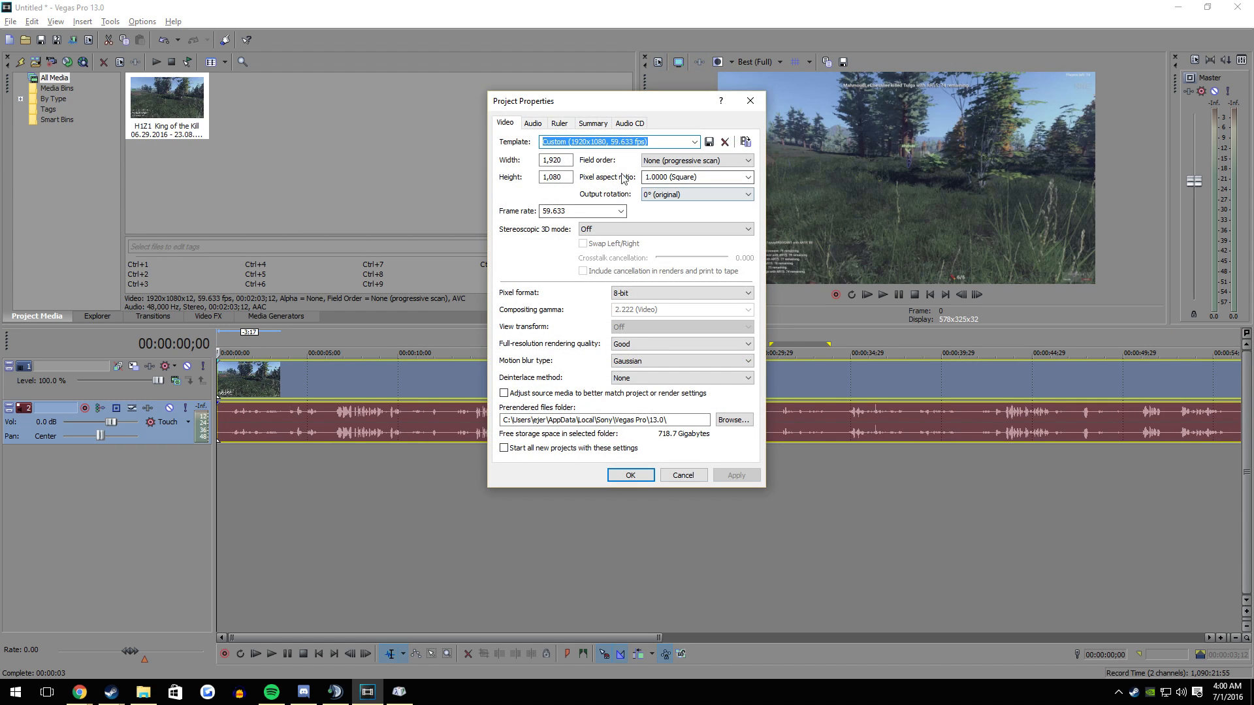
pyautogui.click(620, 211)
pyautogui.click(574, 296)
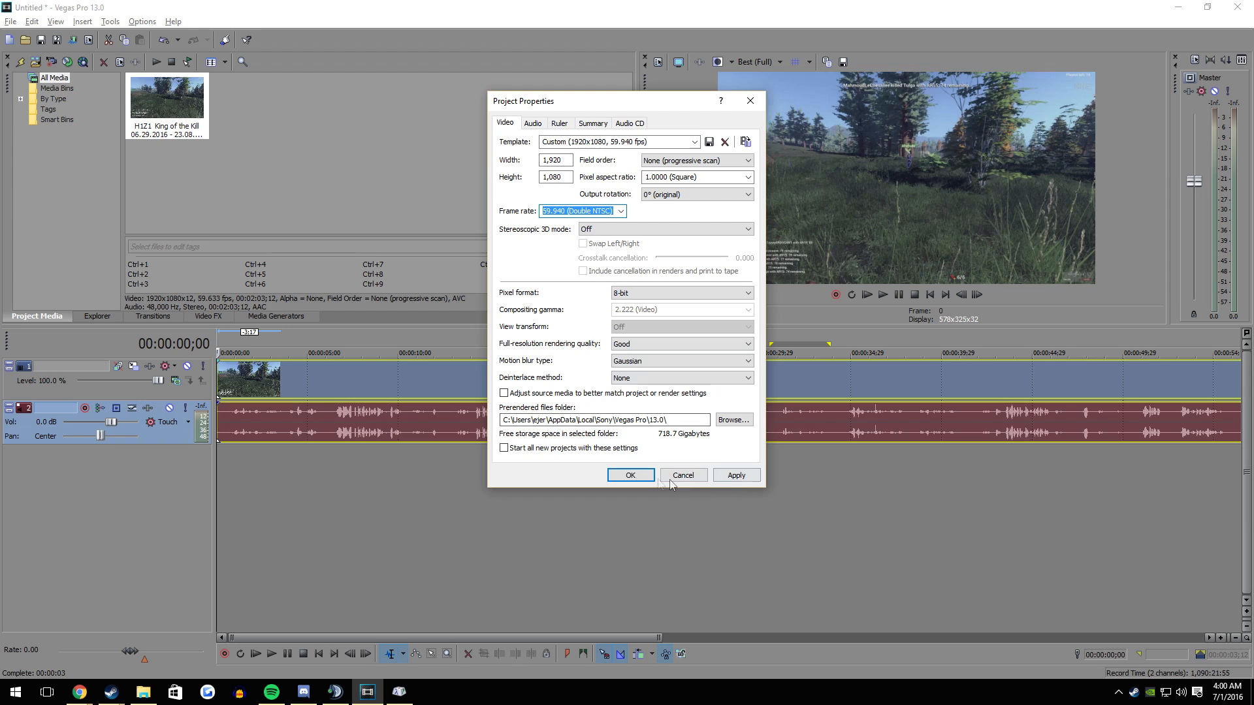
pyautogui.click(630, 474)
# - Preview the gameplay clip from its start and place the playhead at 00:00:01;16
pyautogui.click(249, 373)
pyautogui.scroll(5, 317, 377)
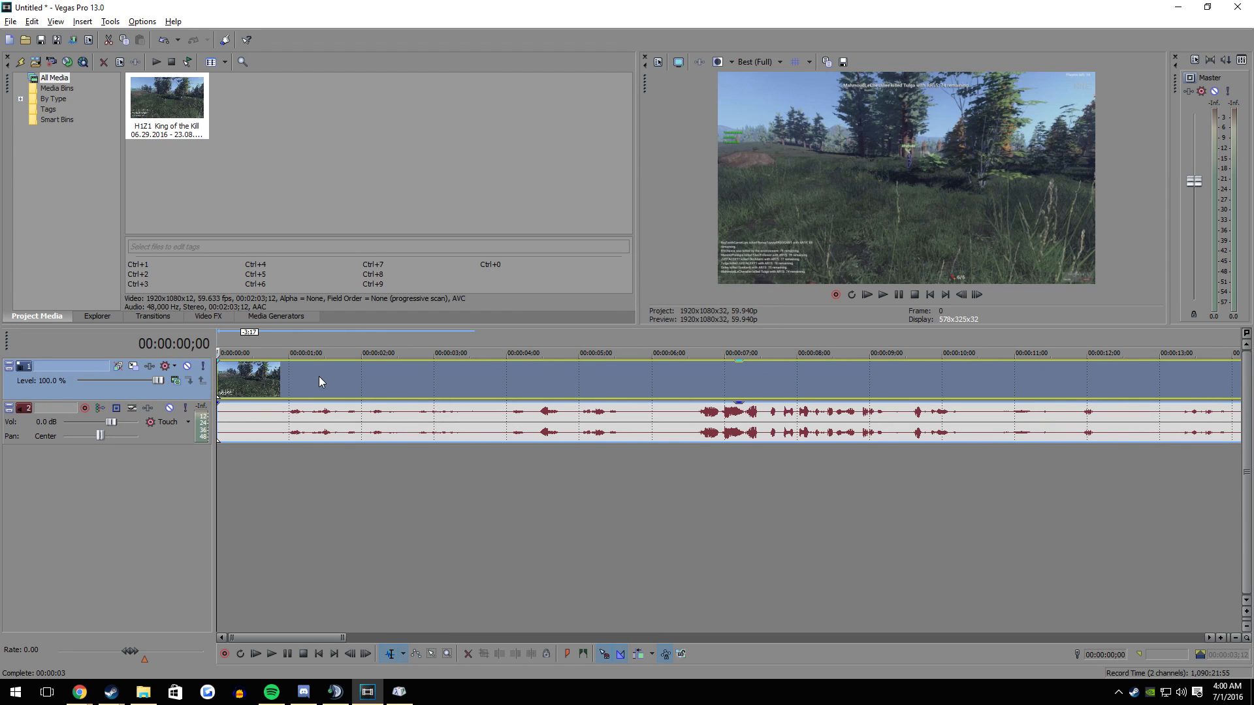
pyautogui.press('space')
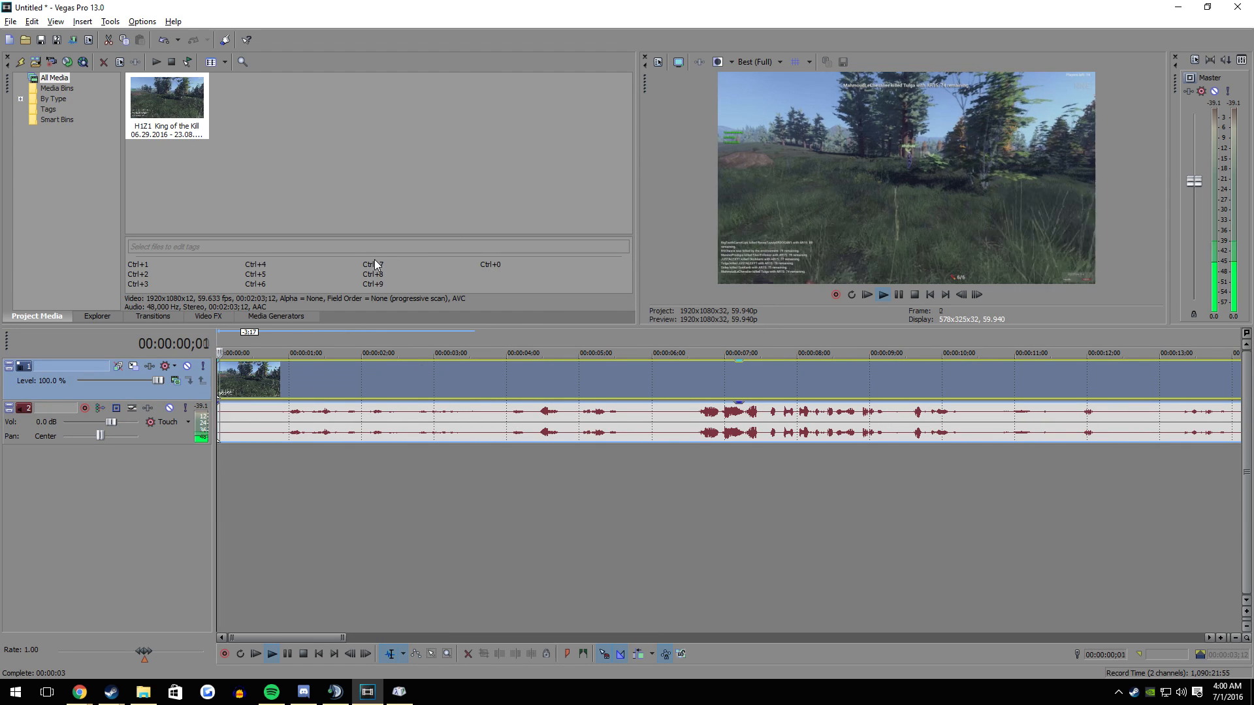
pyautogui.press('space')
pyautogui.click(328, 375)
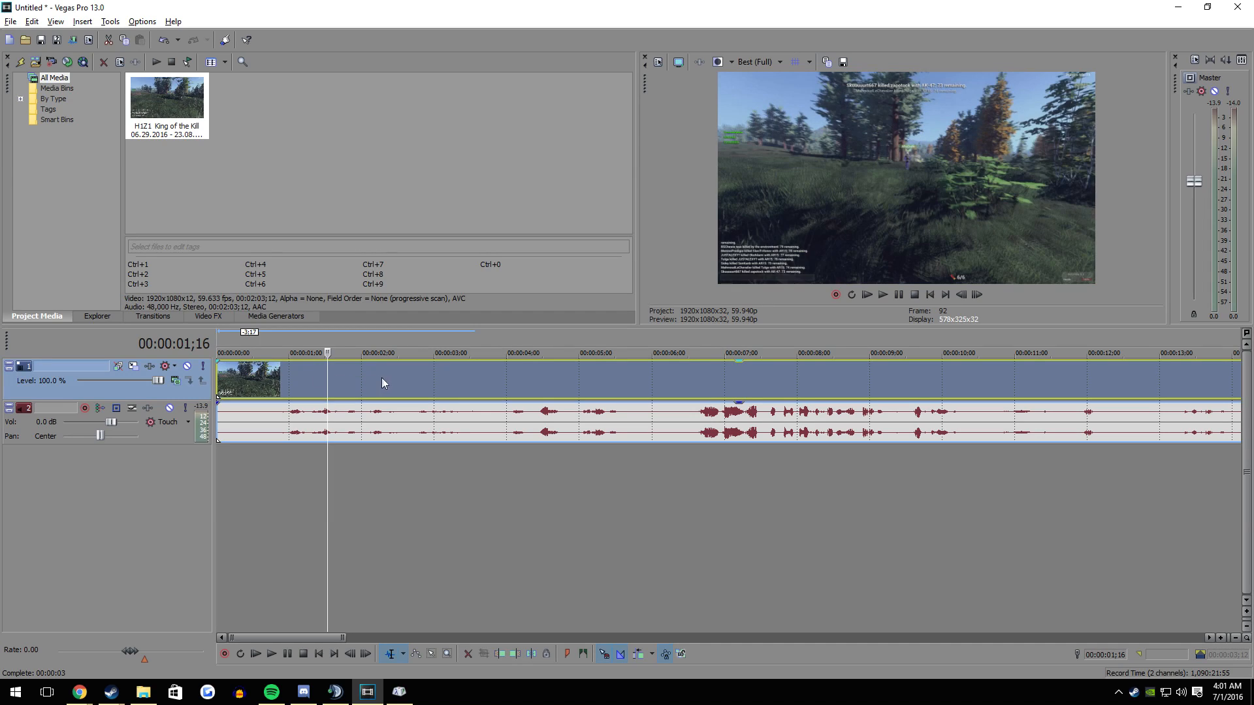
# - Lower the audio track's volume to -Inf, and split the gameplay clip at 00:00:03;23 to delete the part before it
pyautogui.moveTo(109, 422); pyautogui.dragTo(63, 422)
pyautogui.moveTo(482, 396); pyautogui.dragTo(487, 394)
pyautogui.click(434, 386)
pyautogui.click(491, 382)
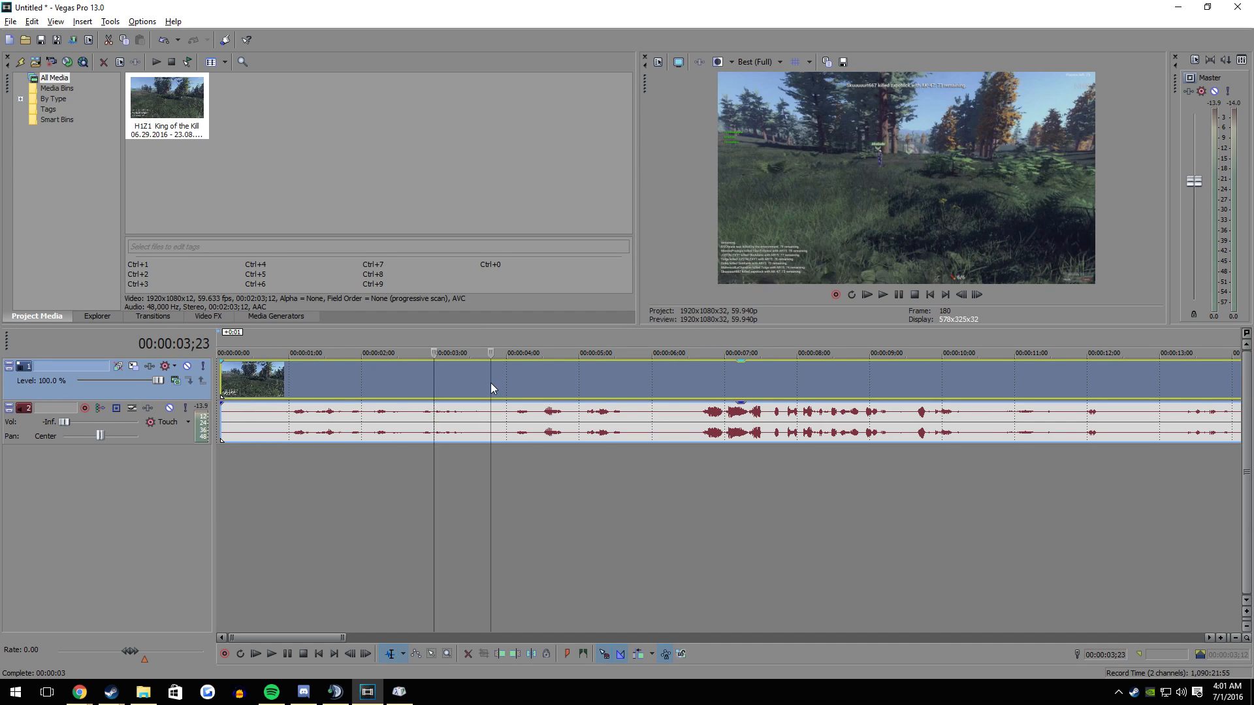
pyautogui.press('s')
pyautogui.click(452, 380)
pyautogui.press('Delete')
# - Move the remaining gameplay clip to the start of the timeline and return the playhead to 00:00:00;00
pyautogui.moveTo(535, 386); pyautogui.dragTo(253, 384)
pyautogui.click(223, 381)
pyautogui.doubleClick(214, 379)
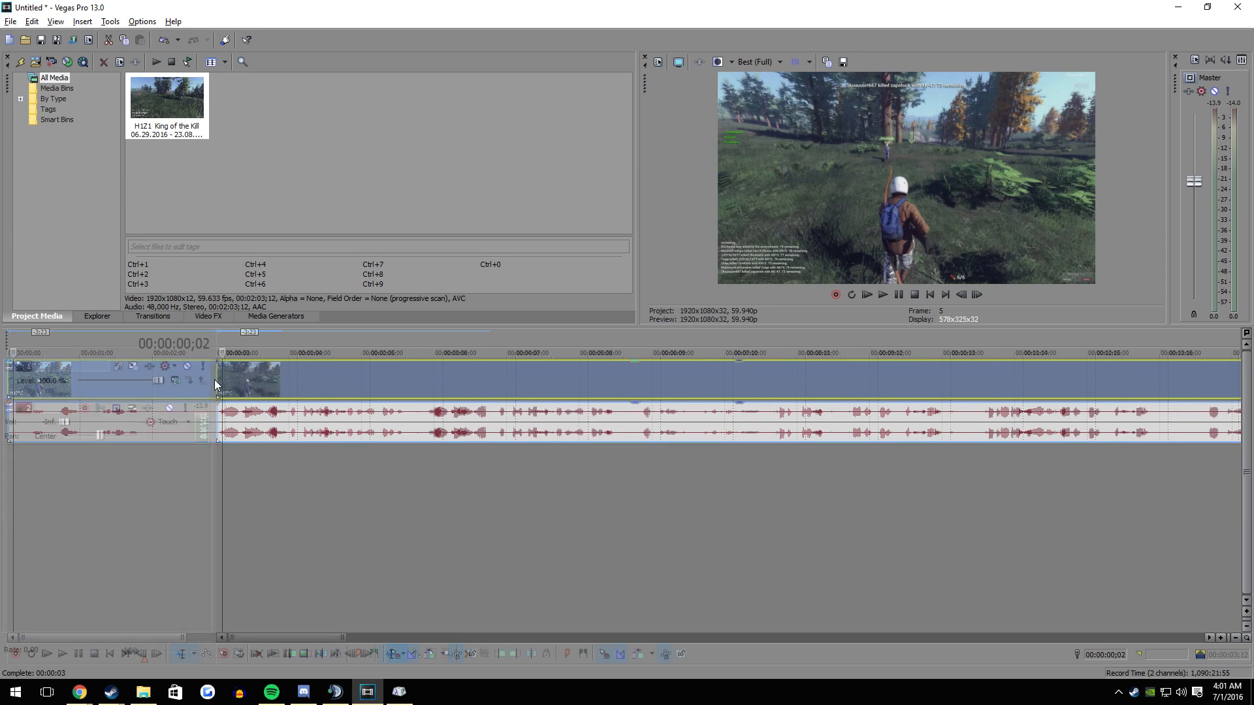
pyautogui.click(217, 383)
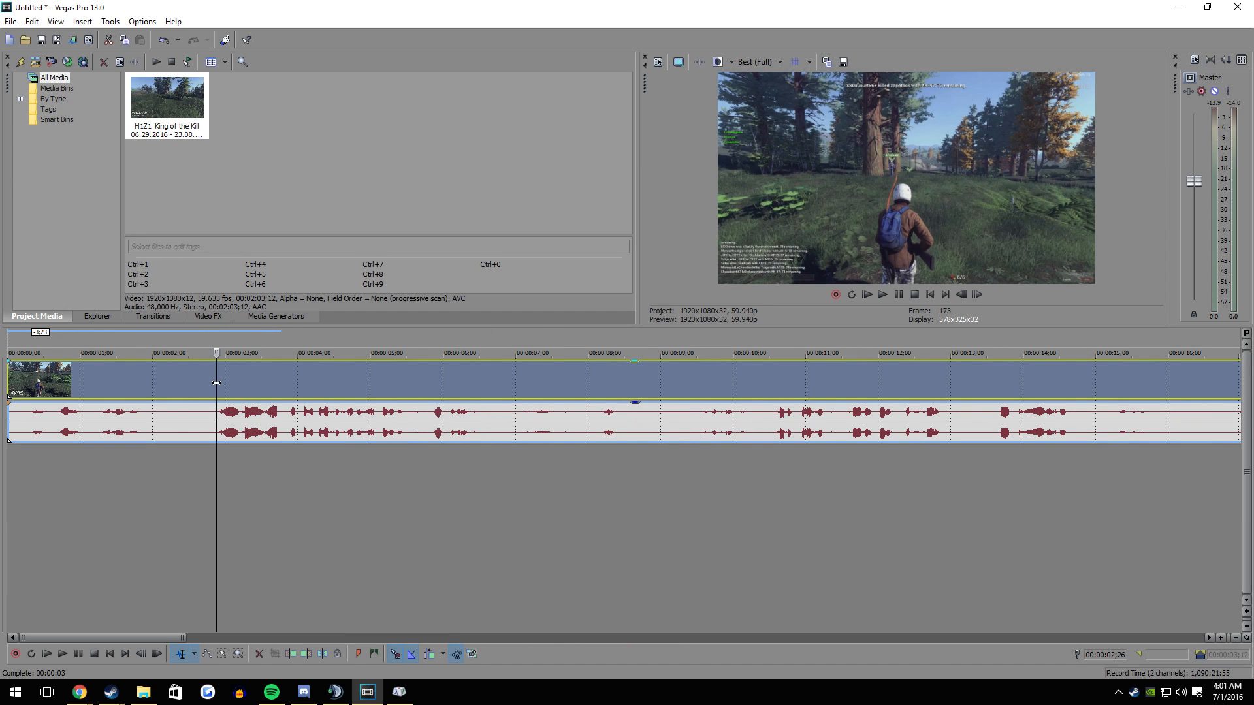
pyautogui.doubleClick(3, 382)
pyautogui.hotkey('ctrl', 'Home')
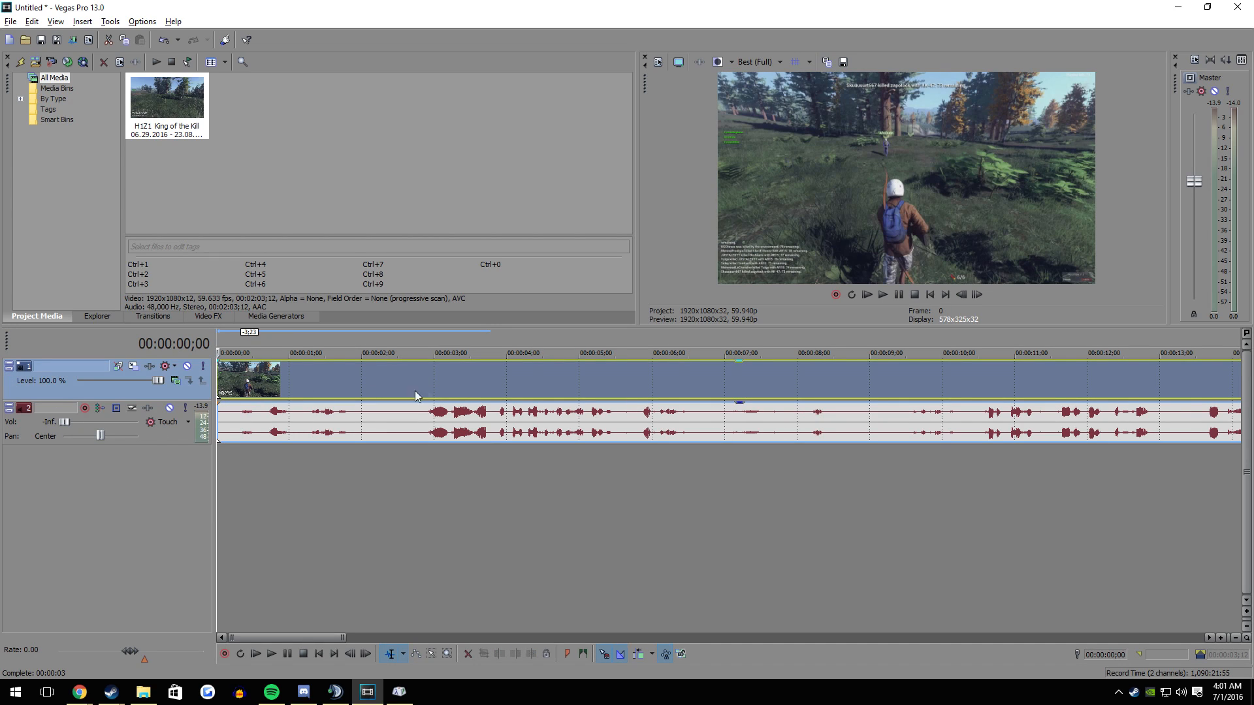
# - Switch to Character Map, browse its Arial characters, and look up "character" in the Windows search
pyautogui.click(405, 693)
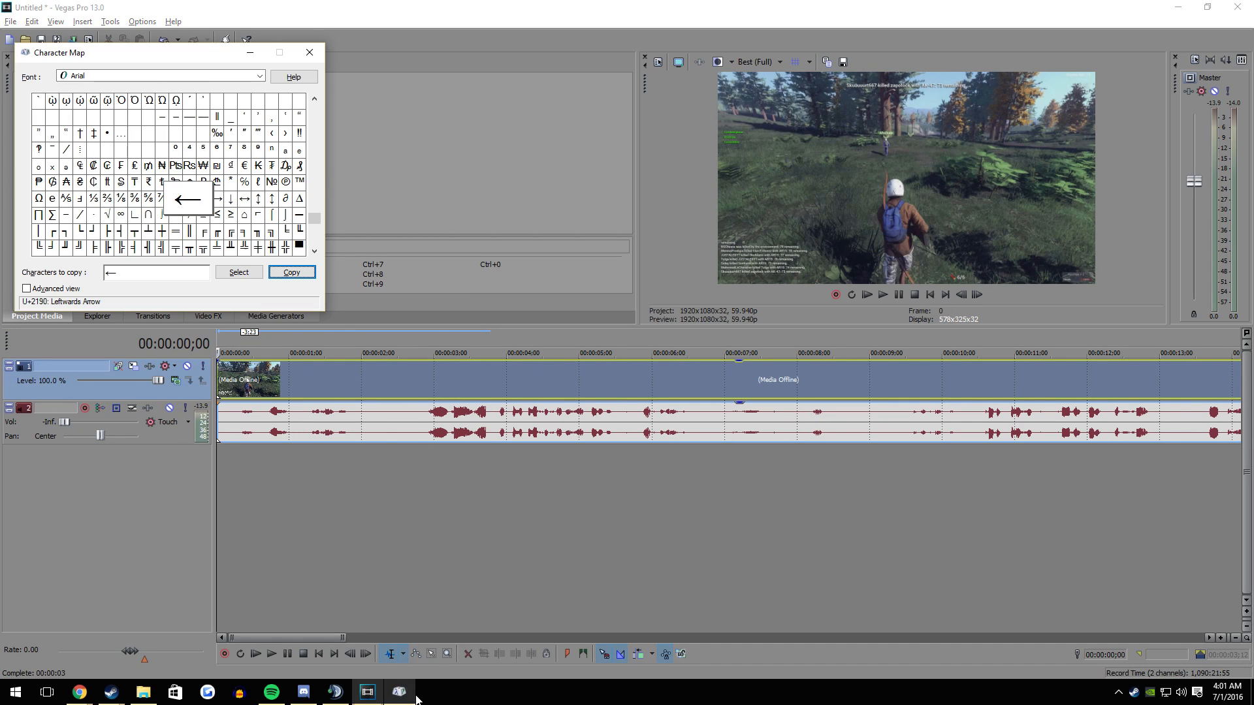
pyautogui.click(230, 183)
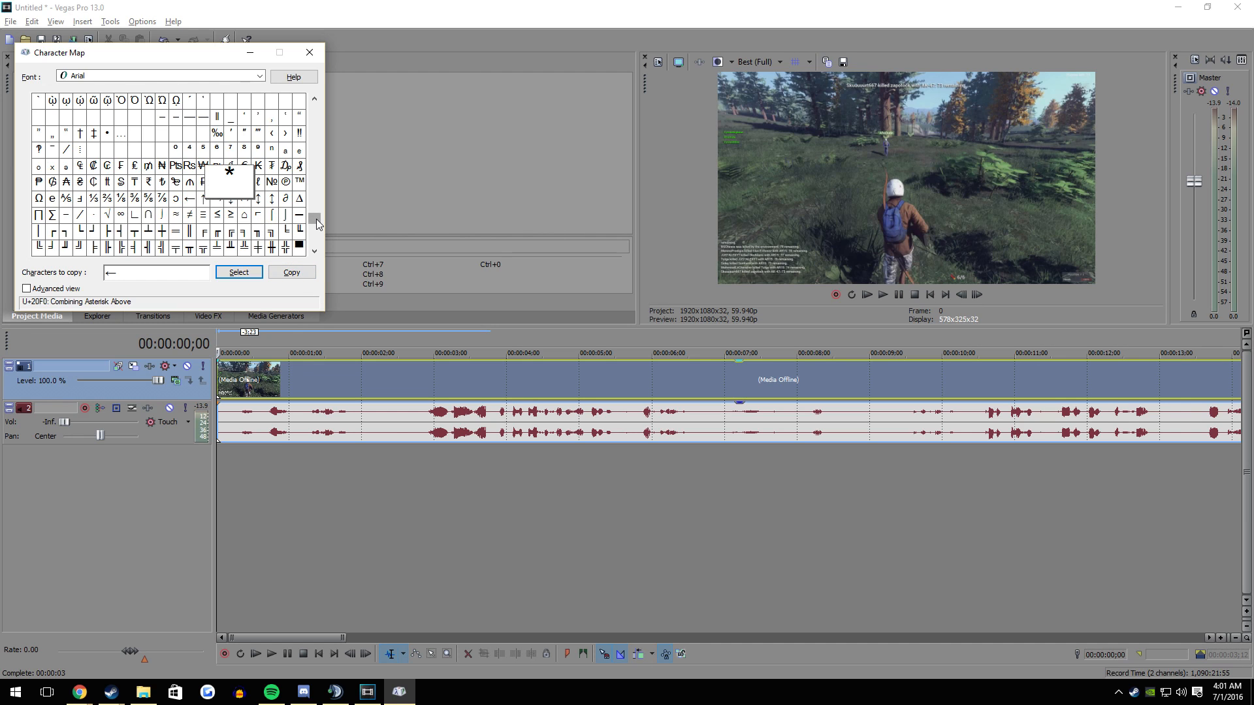
pyautogui.moveTo(314, 218); pyautogui.dragTo(325, 280)
pyautogui.press('super')
pyautogui.write('character')
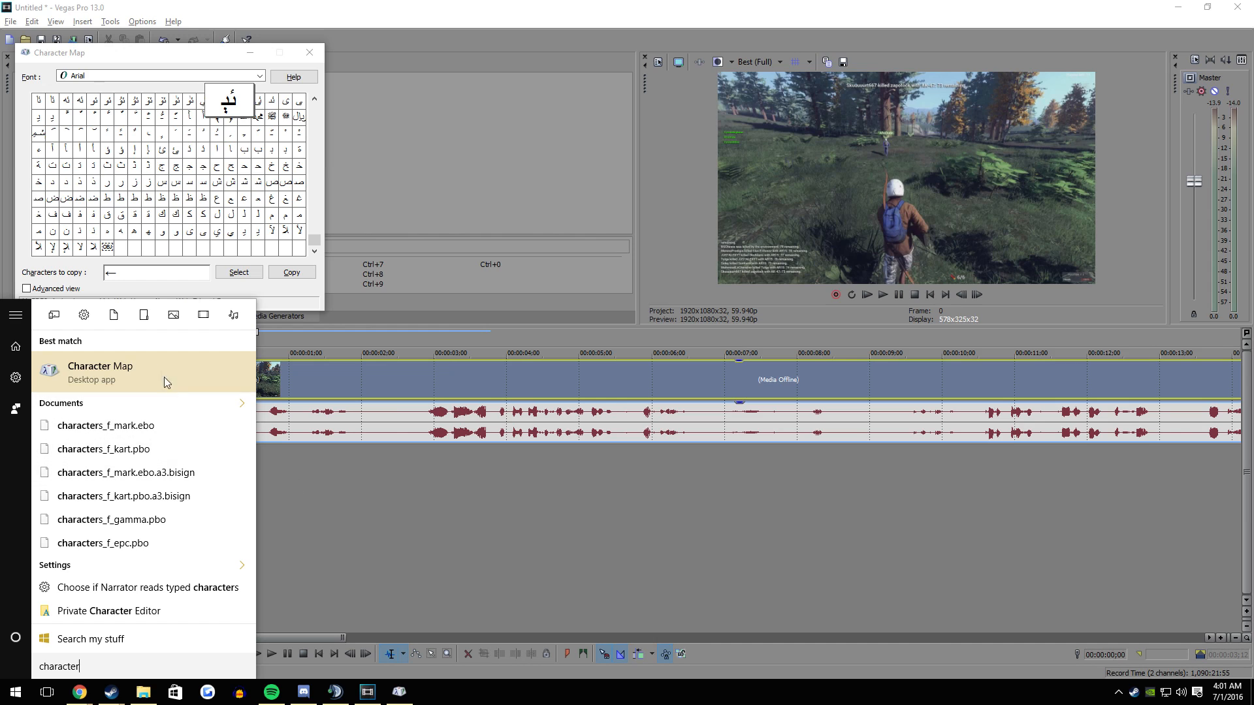
pyautogui.click(311, 244)
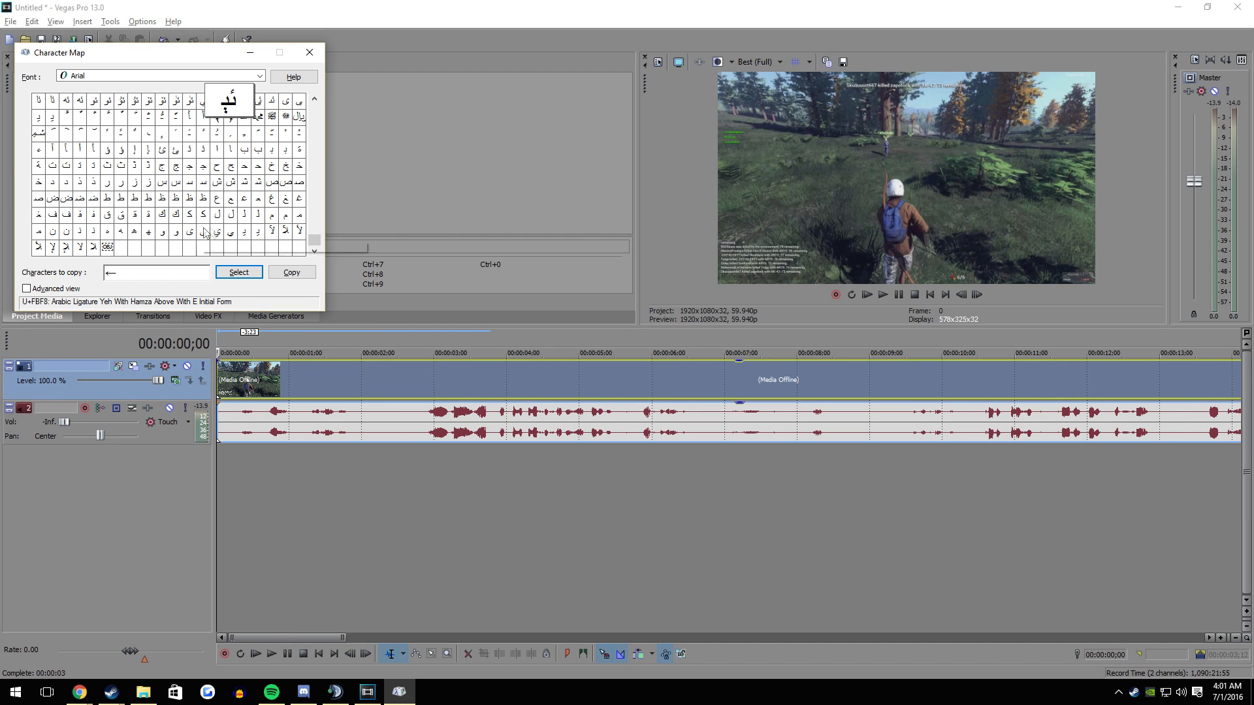
# - Copy the Black Down-Pointing Triangle (▼) from the Arial characters and close Character Map
pyautogui.moveTo(316, 245); pyautogui.dragTo(318, 228)
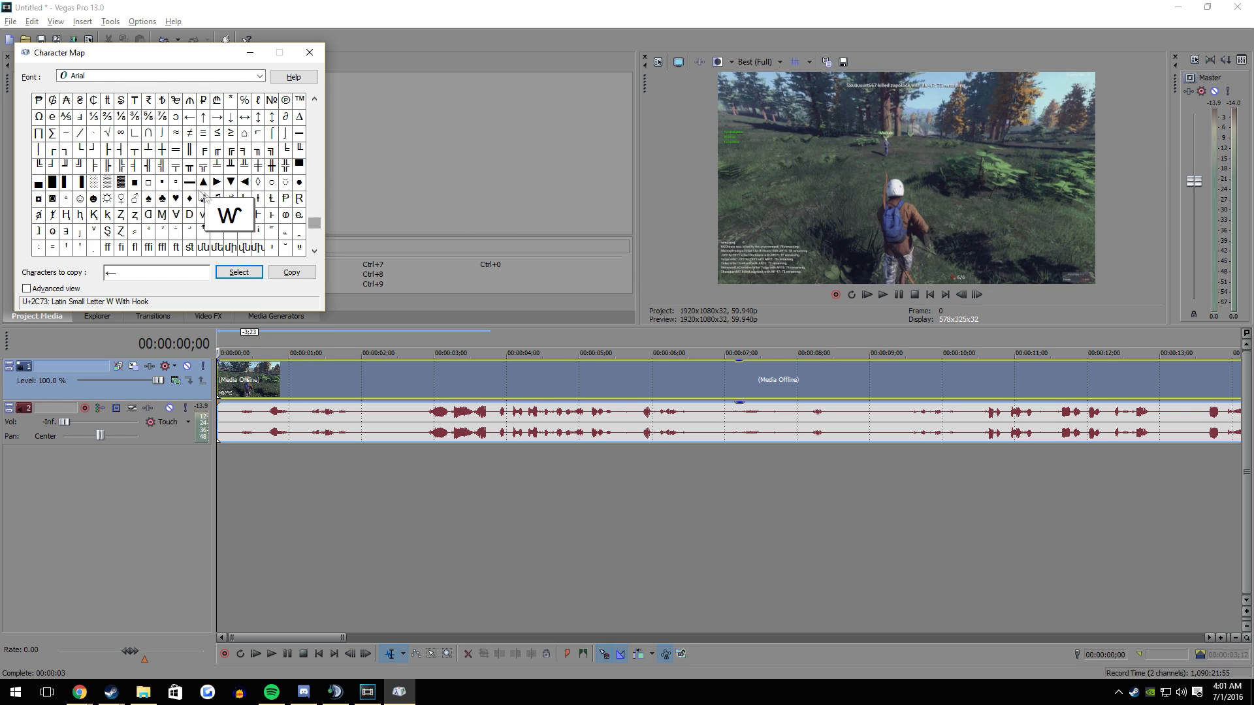
pyautogui.click(227, 184)
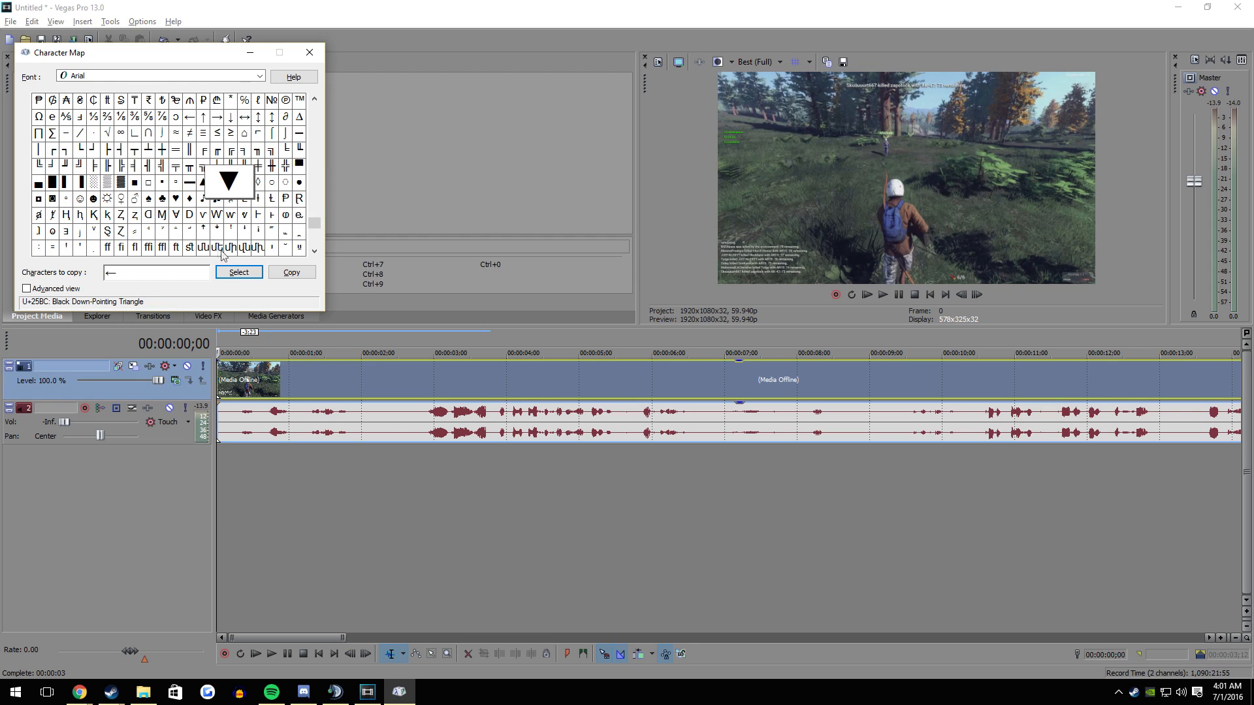
pyautogui.click(256, 277)
pyautogui.click(291, 272)
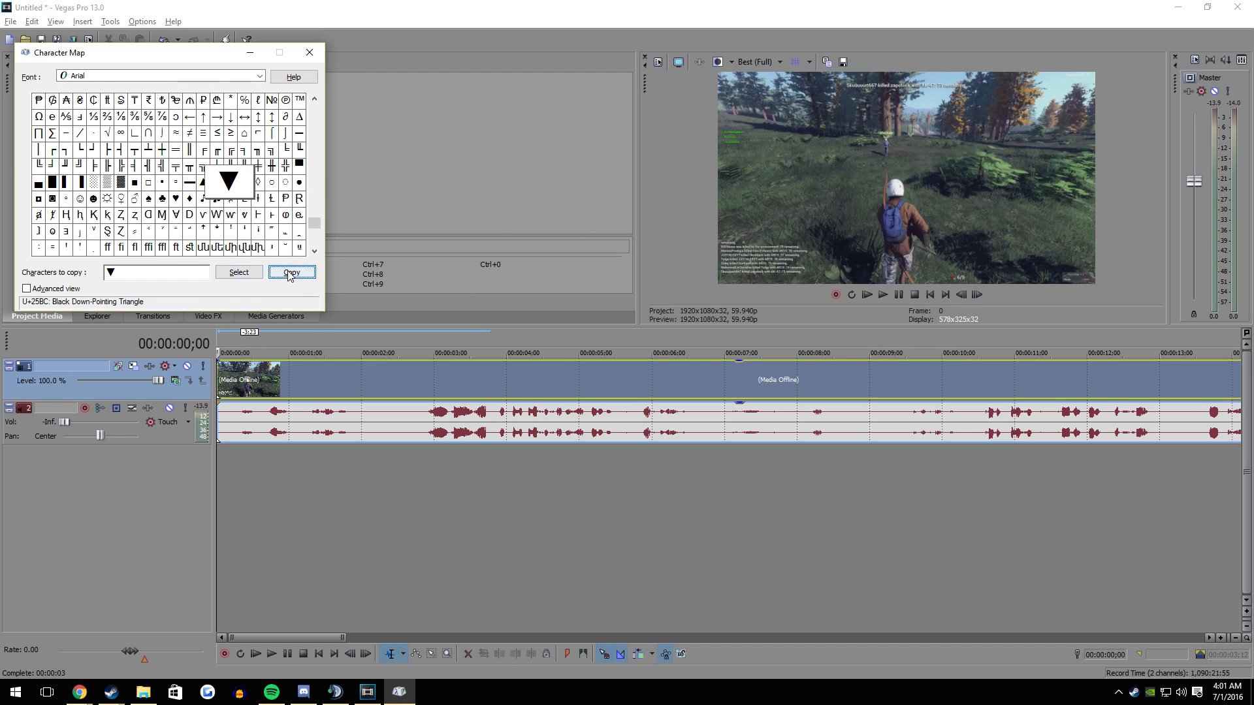
pyautogui.click(239, 272)
pyautogui.press('BackSpace')
pyautogui.click(292, 273)
pyautogui.click(310, 52)
# - Add a default Titles & Text event on a new track above the gameplay video and close its generator settings
pyautogui.click(276, 316)
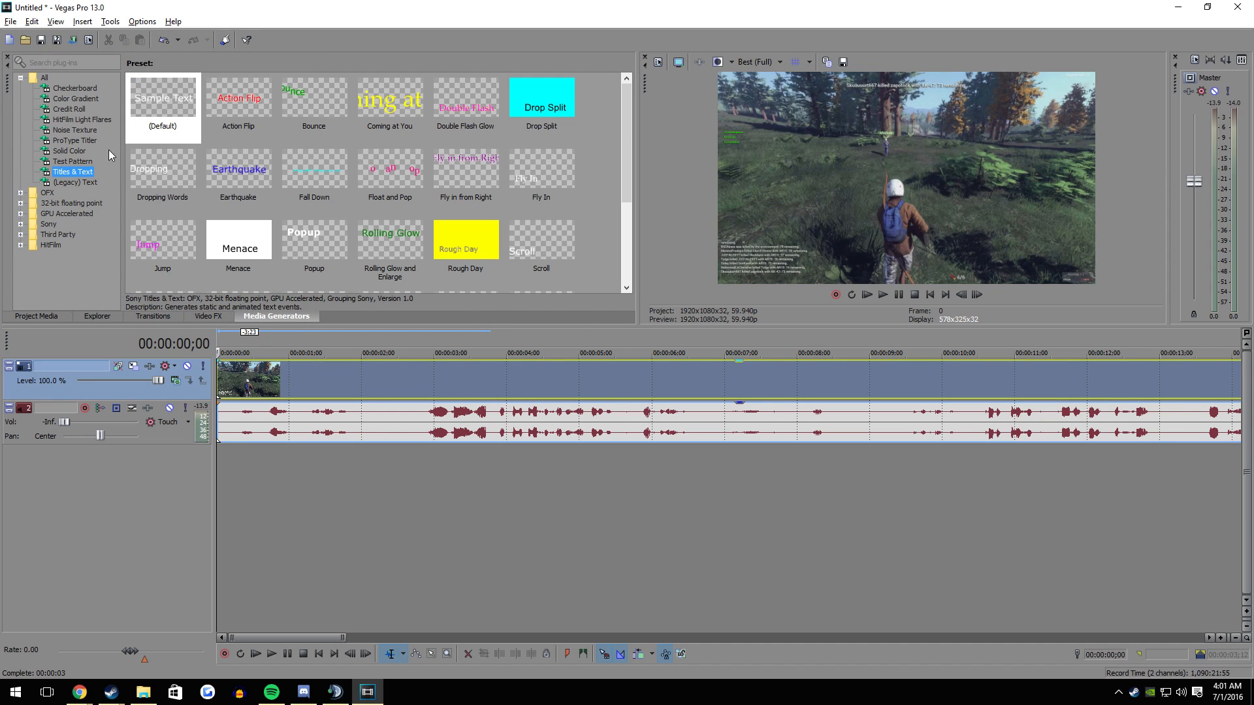
pyautogui.moveTo(160, 105); pyautogui.dragTo(222, 350)
pyautogui.click(539, 145)
# - Name the three tracks Arrows, Video and Audio from top to bottom
pyautogui.doubleClick(88, 367)
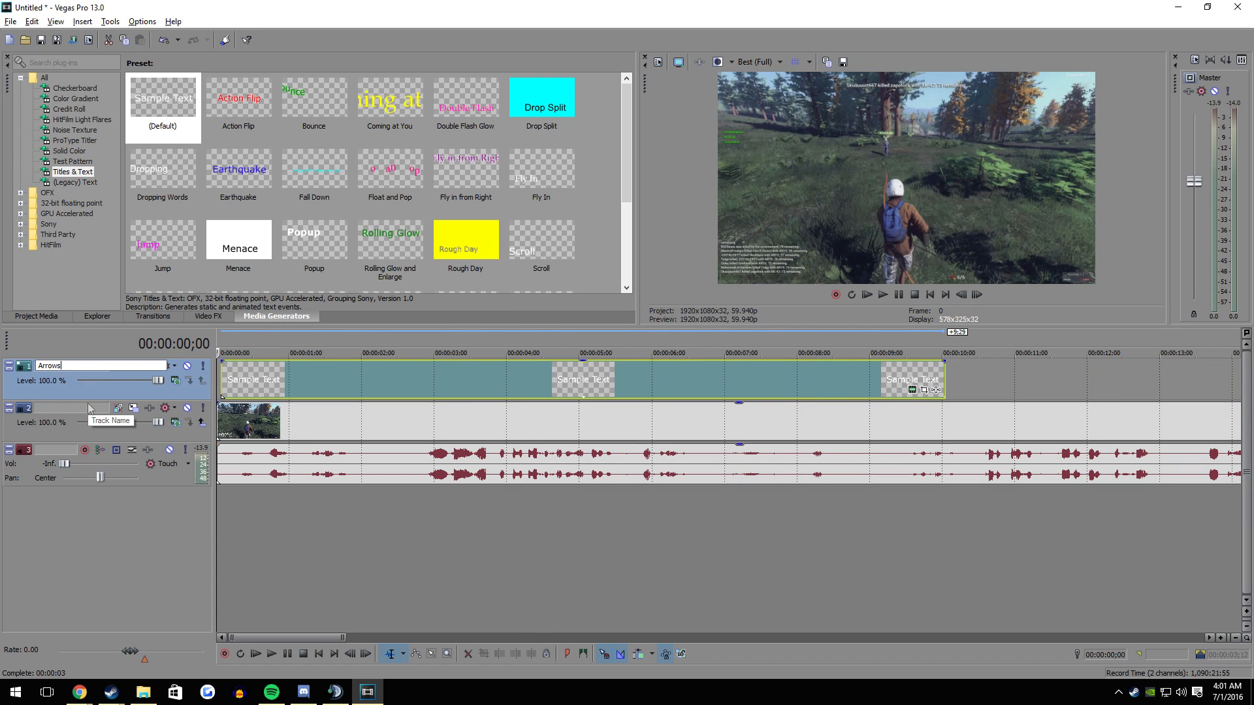
pyautogui.press('Return')
pyautogui.doubleClick(85, 408)
pyautogui.write('Video')
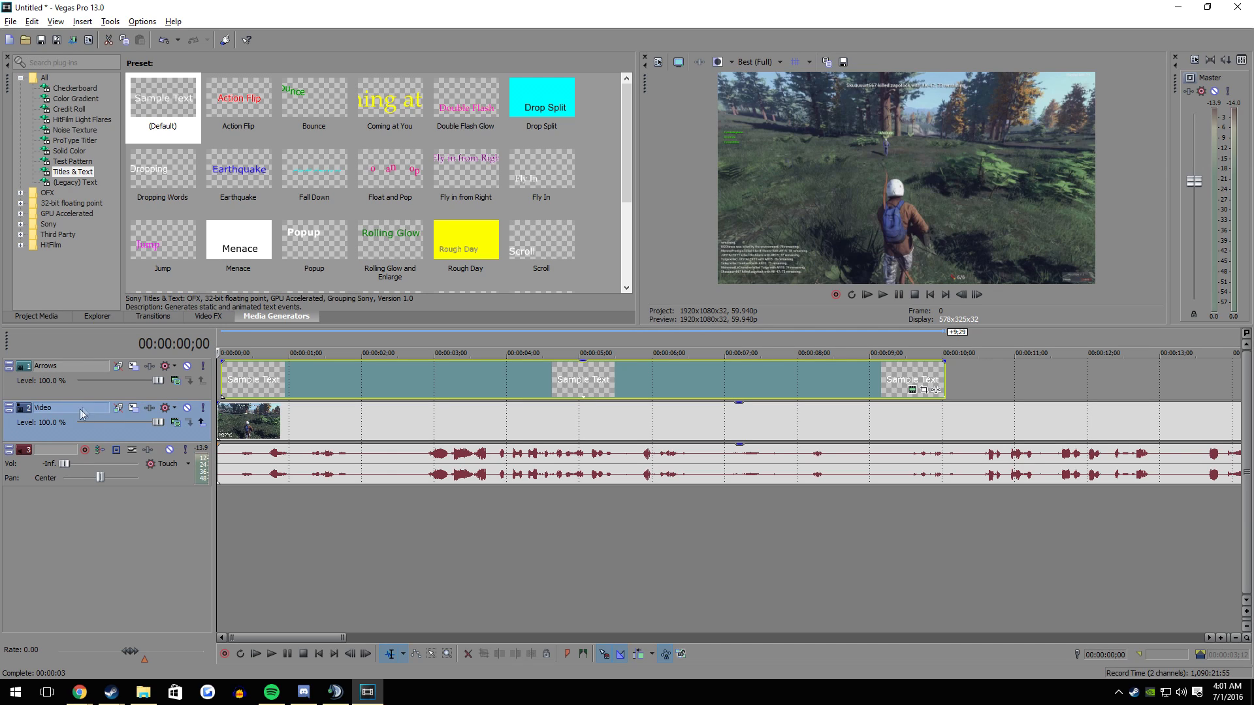
pyautogui.press('Return')
pyautogui.doubleClick(72, 450)
pyautogui.write('Audio')
pyautogui.press('Return')
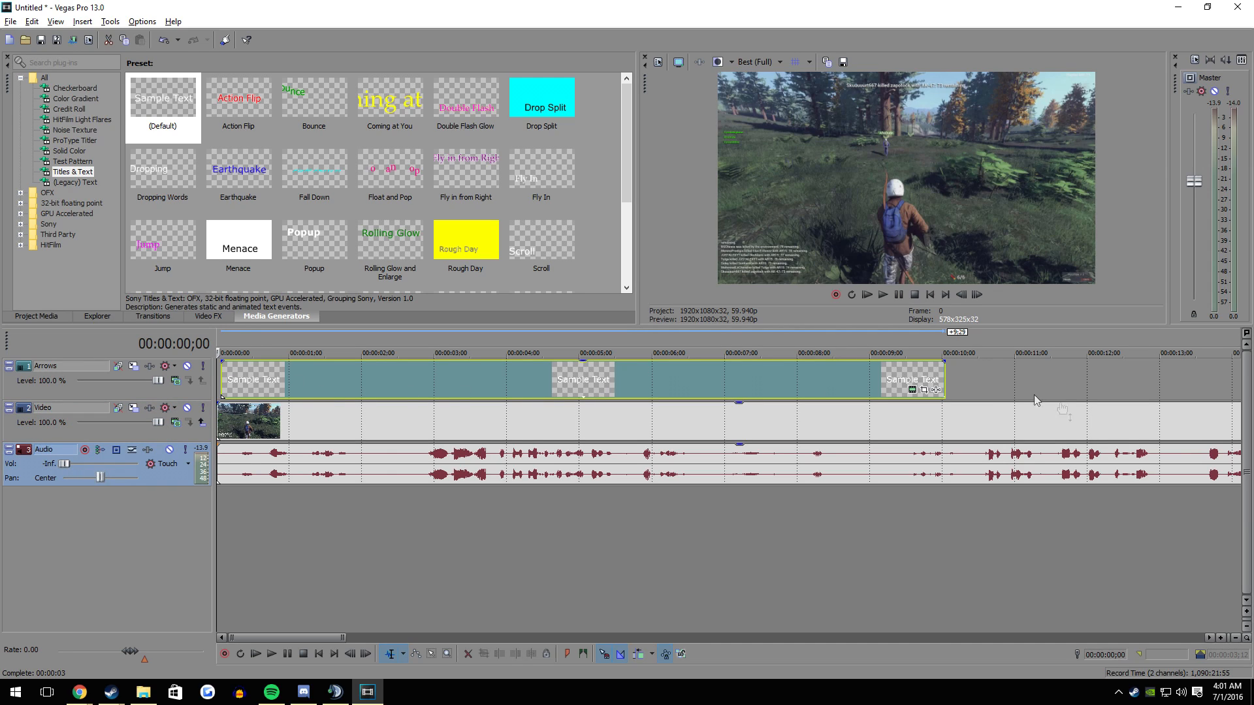
# - Align the title event on the Arrows track with the timeline's start and replace its sample text with ▼
pyautogui.moveTo(458, 394); pyautogui.dragTo(231, 373)
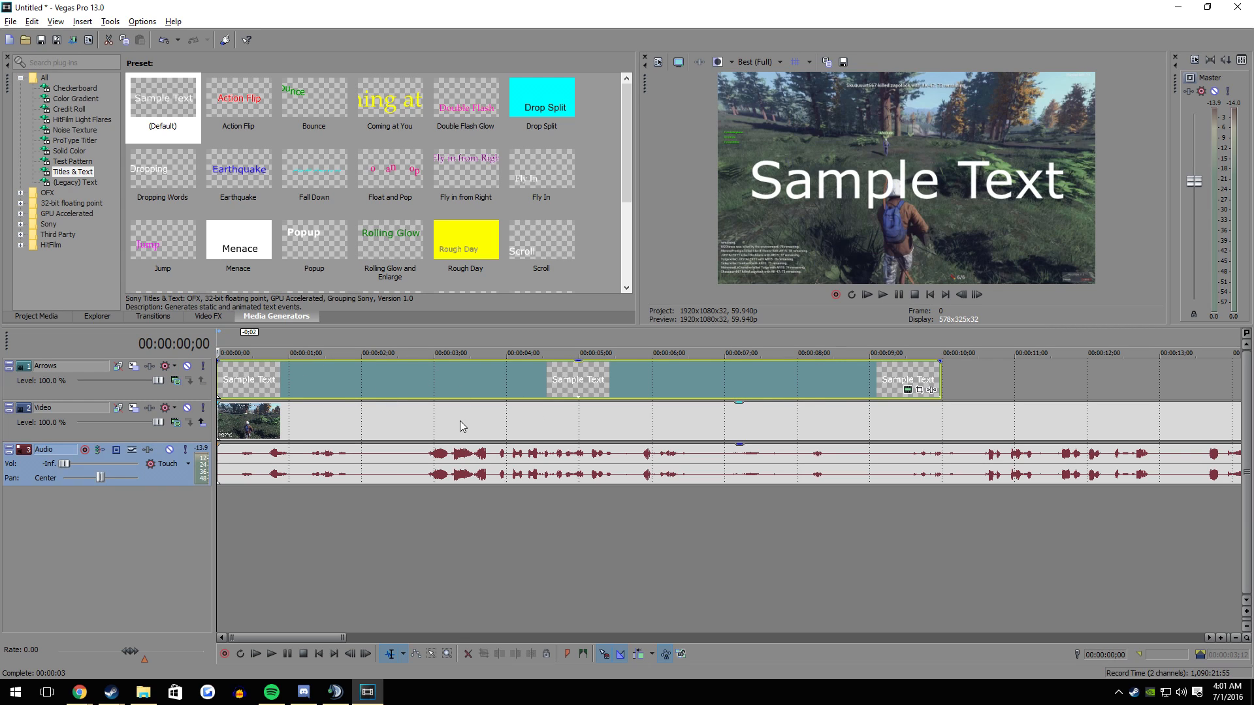
pyautogui.click(908, 391)
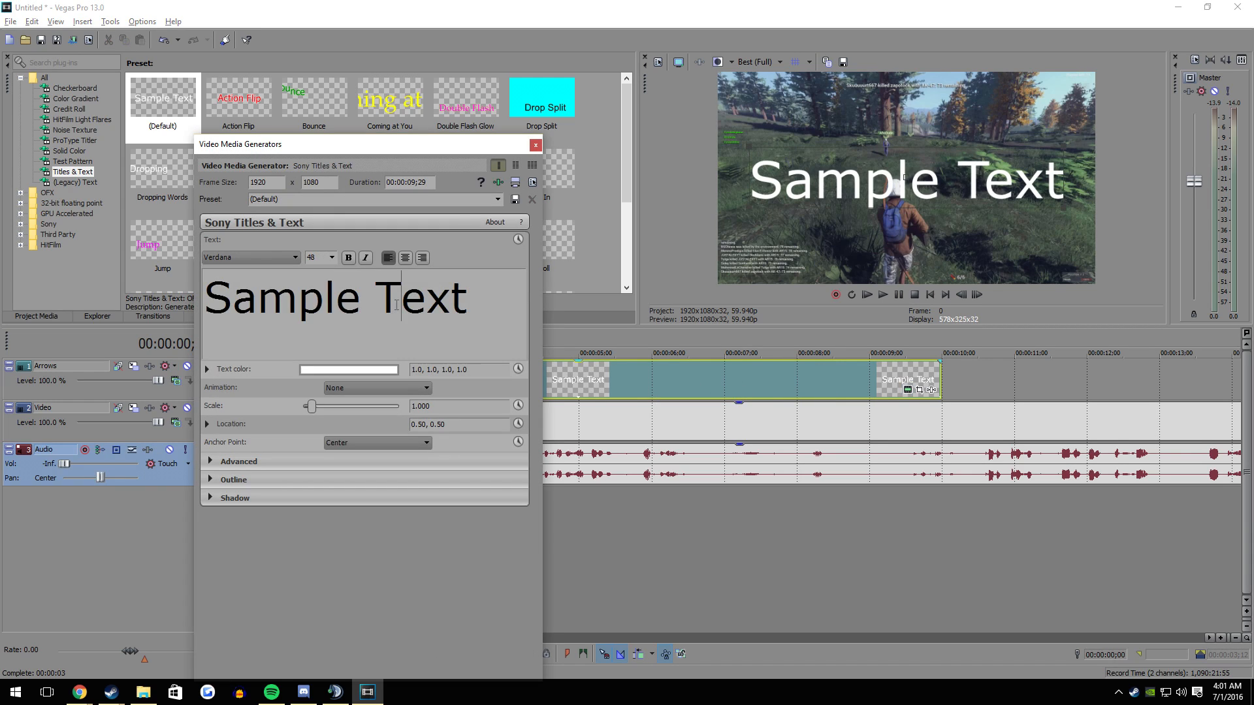
pyautogui.hotkey('ctrl', 'a')
pyautogui.press('BackSpace')
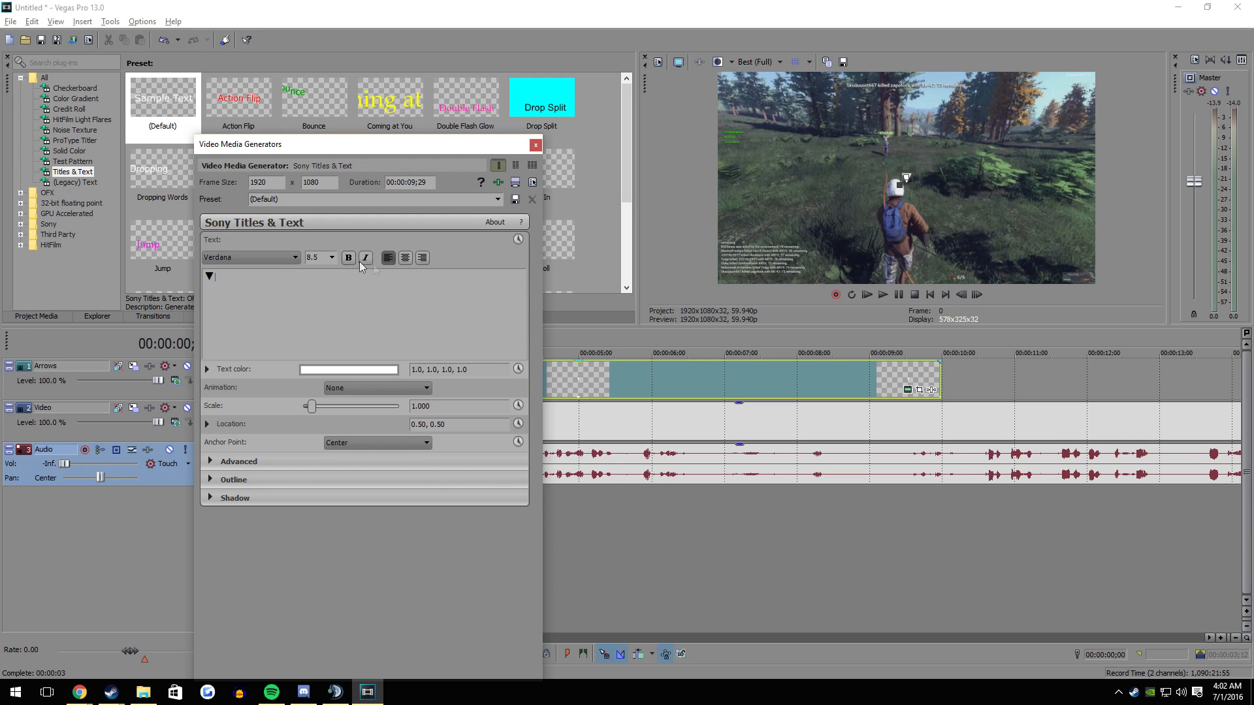
pyautogui.click(536, 144)
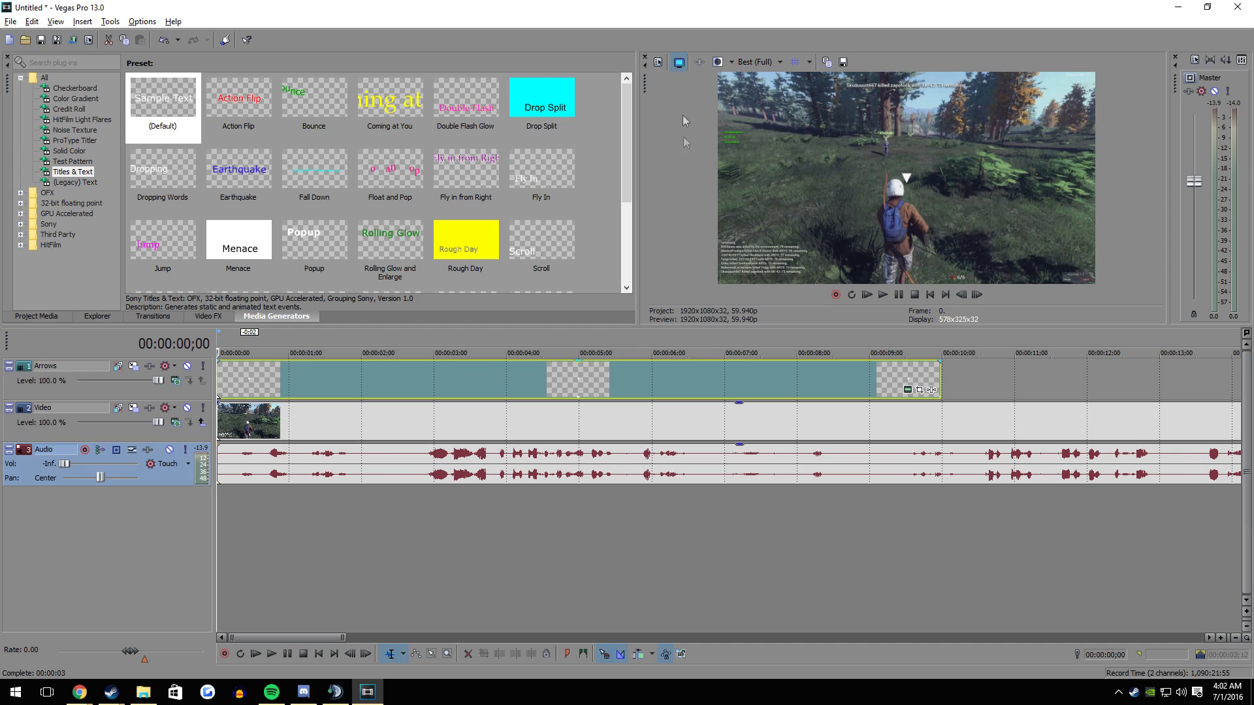
# - Enlarge the video preview by making its pane taller and wider
pyautogui.moveTo(707, 326); pyautogui.dragTo(708, 464)
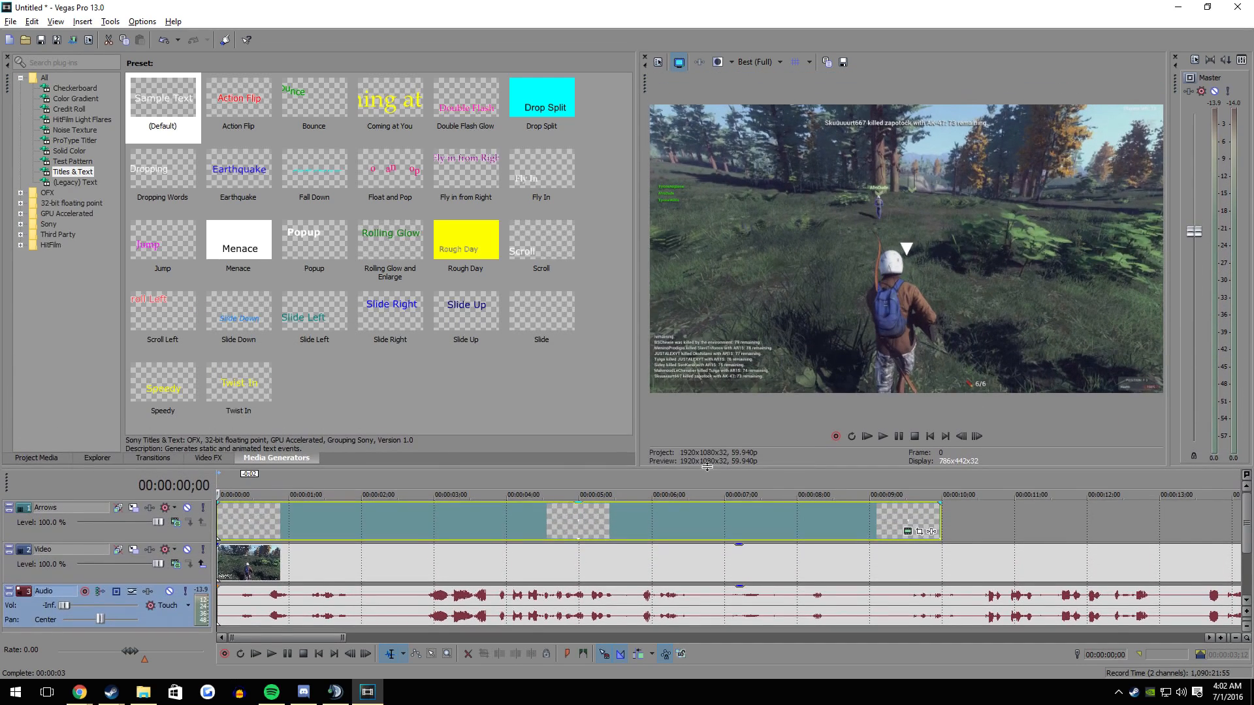
pyautogui.moveTo(629, 323); pyautogui.dragTo(503, 323)
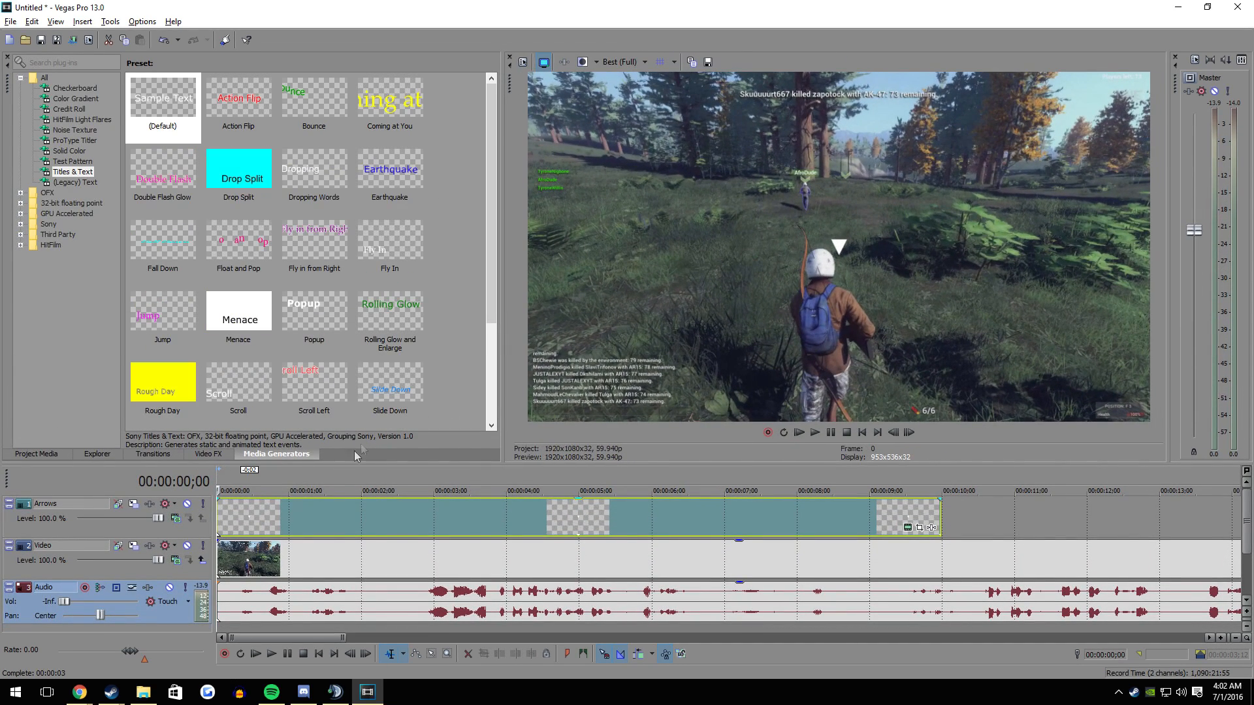
# - Set the arrow title's scale to 0.900 and give it a black outline with a width of 10.000
pyautogui.click(224, 529)
pyautogui.click(908, 527)
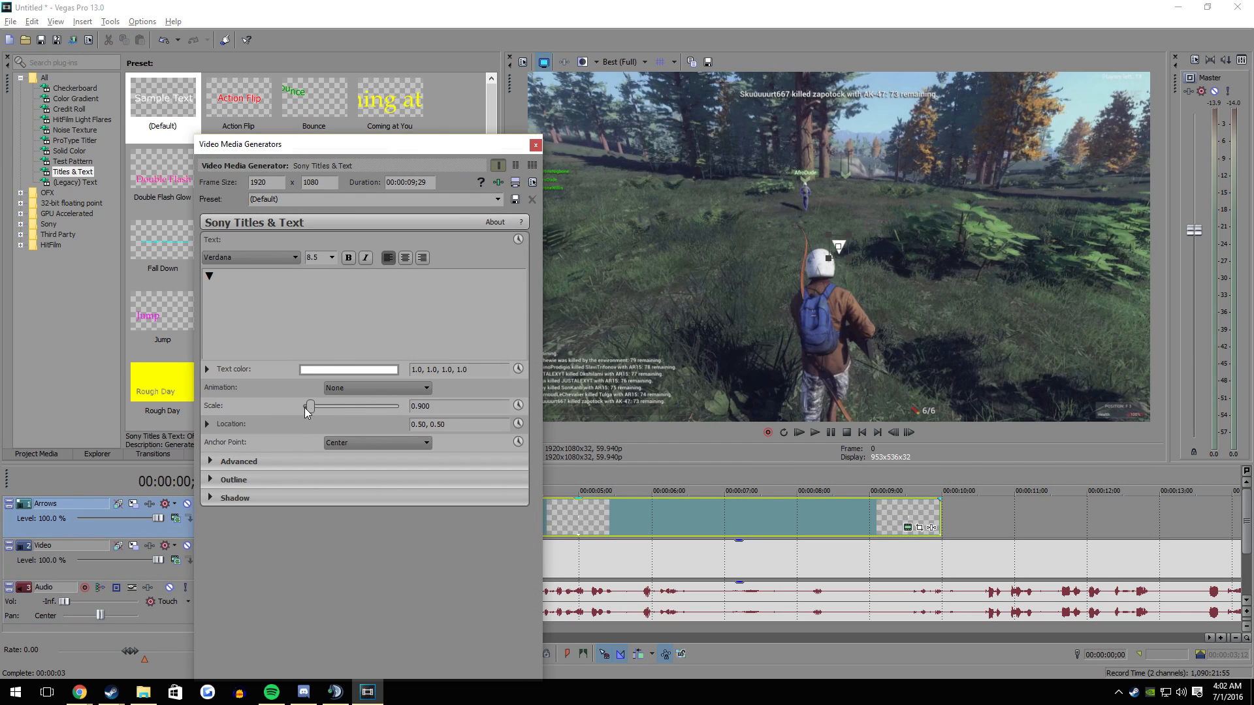
pyautogui.click(211, 479)
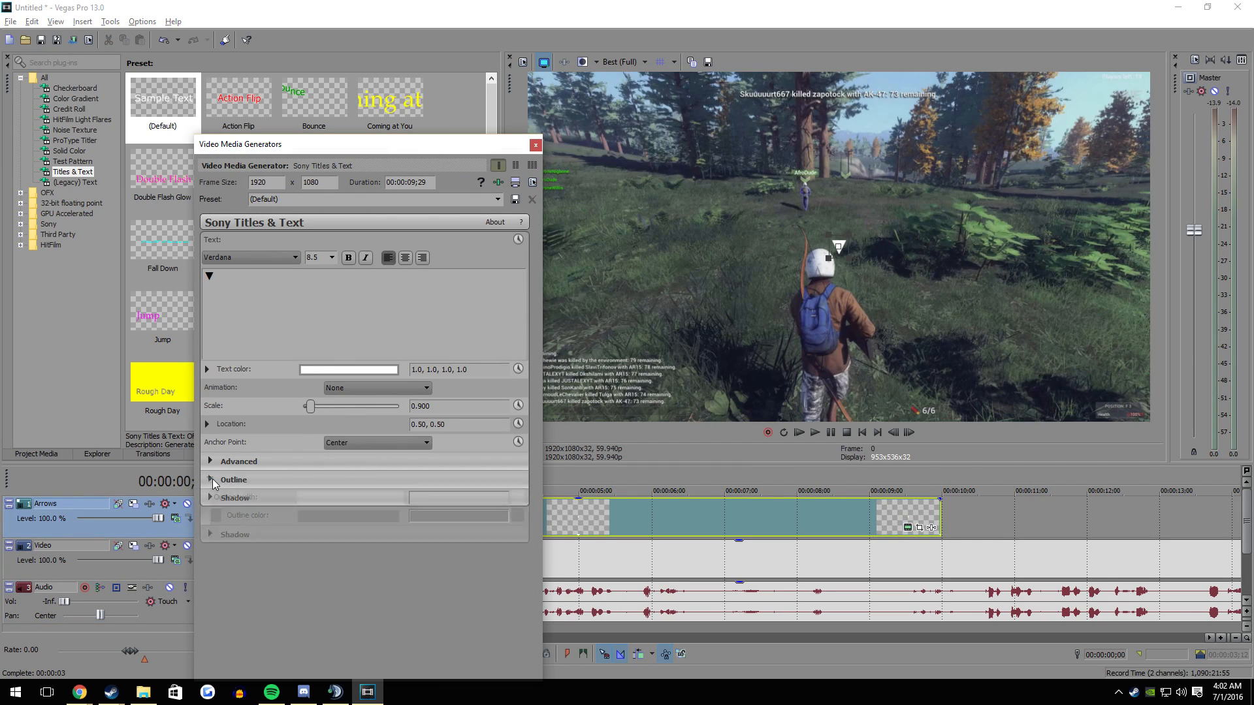
pyautogui.click(217, 515)
pyautogui.moveTo(366, 549)
pyautogui.mouseDown()
pyautogui.moveTo(313, 619)
pyautogui.moveTo(268, 630)
pyautogui.moveTo(235, 672)
pyautogui.mouseUp()
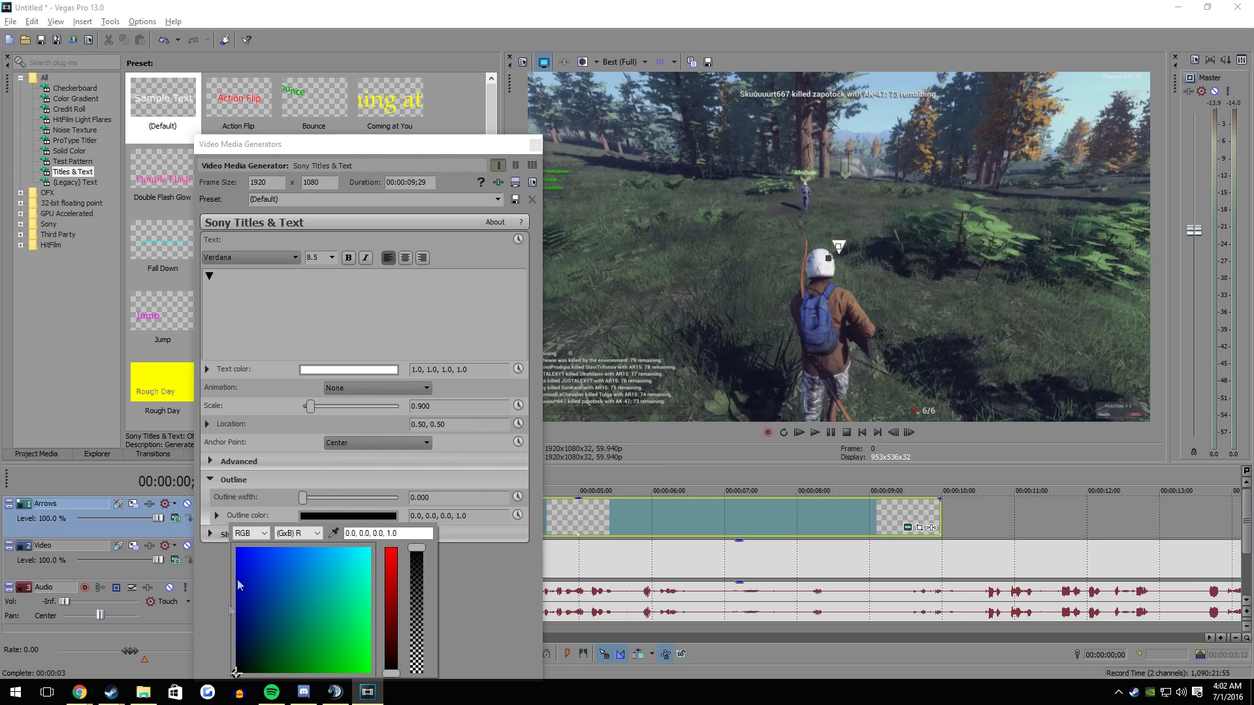
pyautogui.click(304, 498)
pyautogui.moveTo(304, 499); pyautogui.dragTo(441, 497)
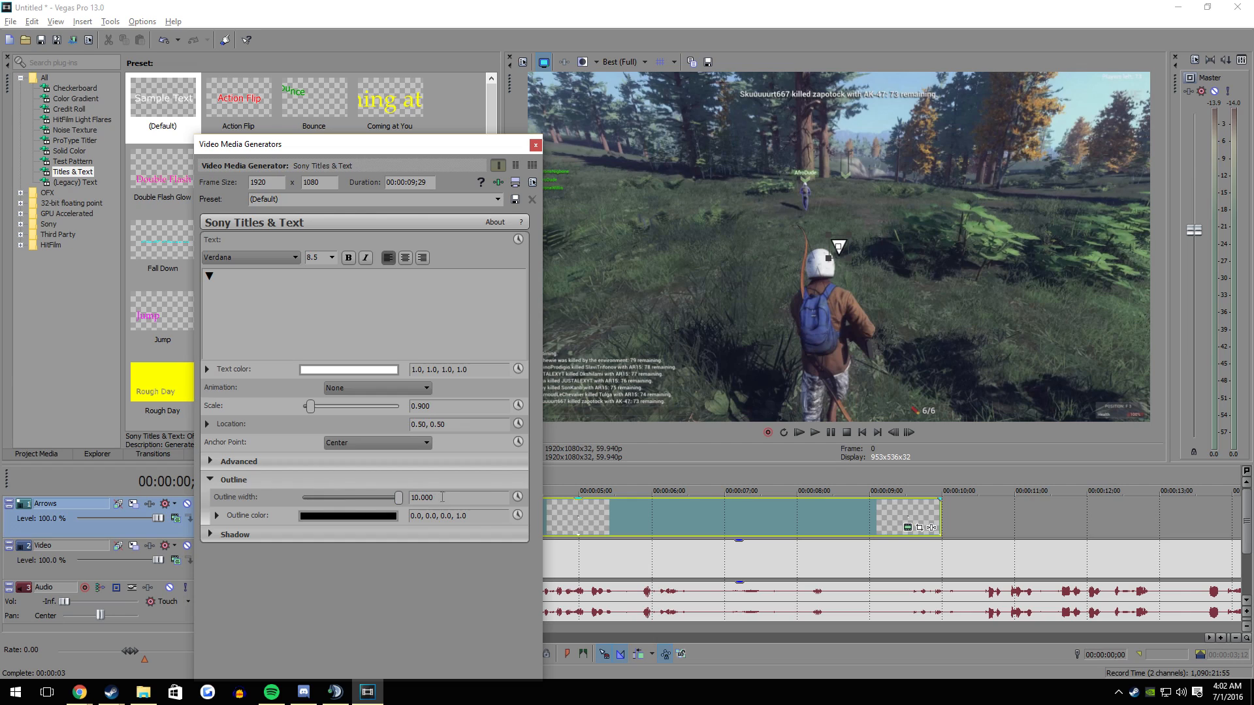
pyautogui.click(535, 145)
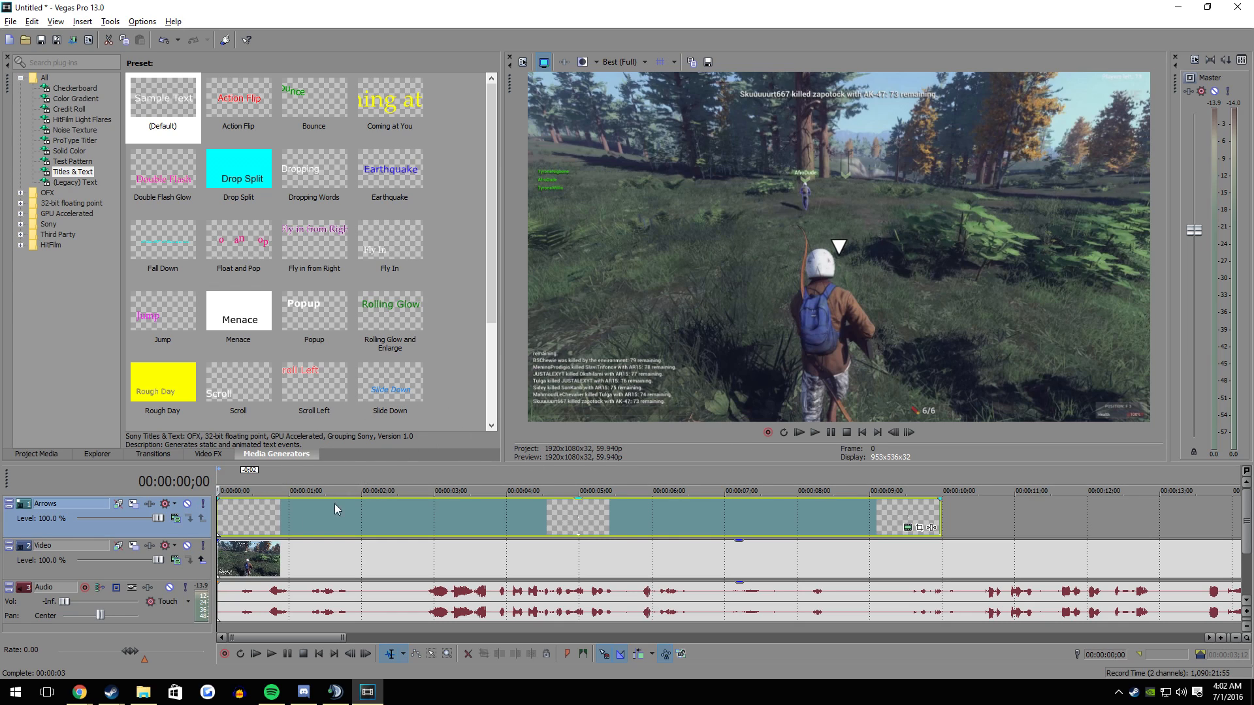
# - Check the arrow's position against the moving character at several points between the start and end of the title event
pyautogui.click(543, 525)
pyautogui.click(574, 554)
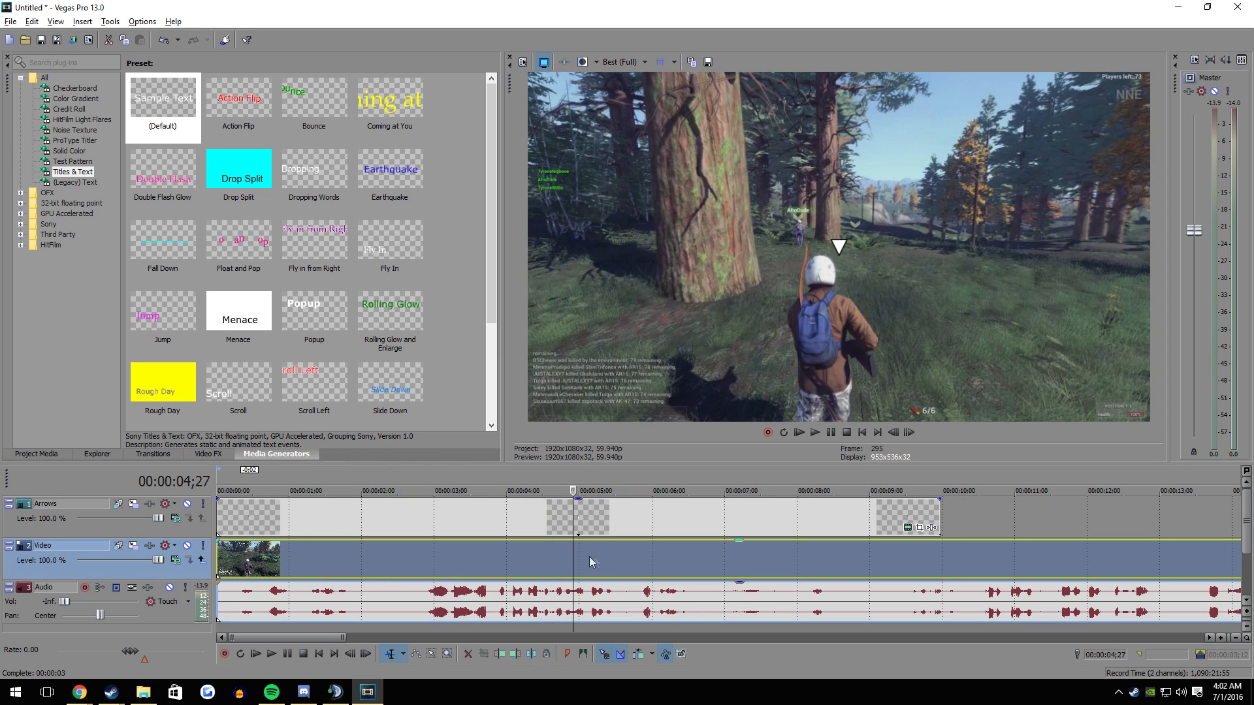
pyautogui.click(603, 557)
pyautogui.click(938, 520)
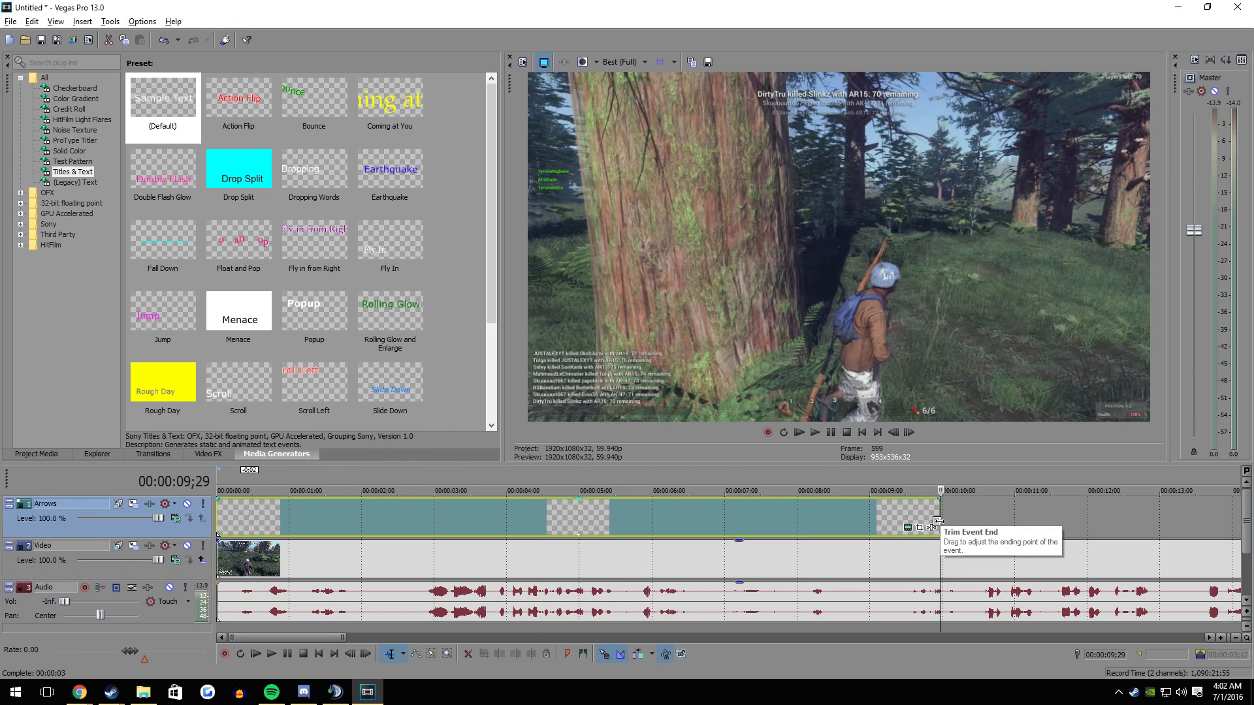
pyautogui.click(216, 519)
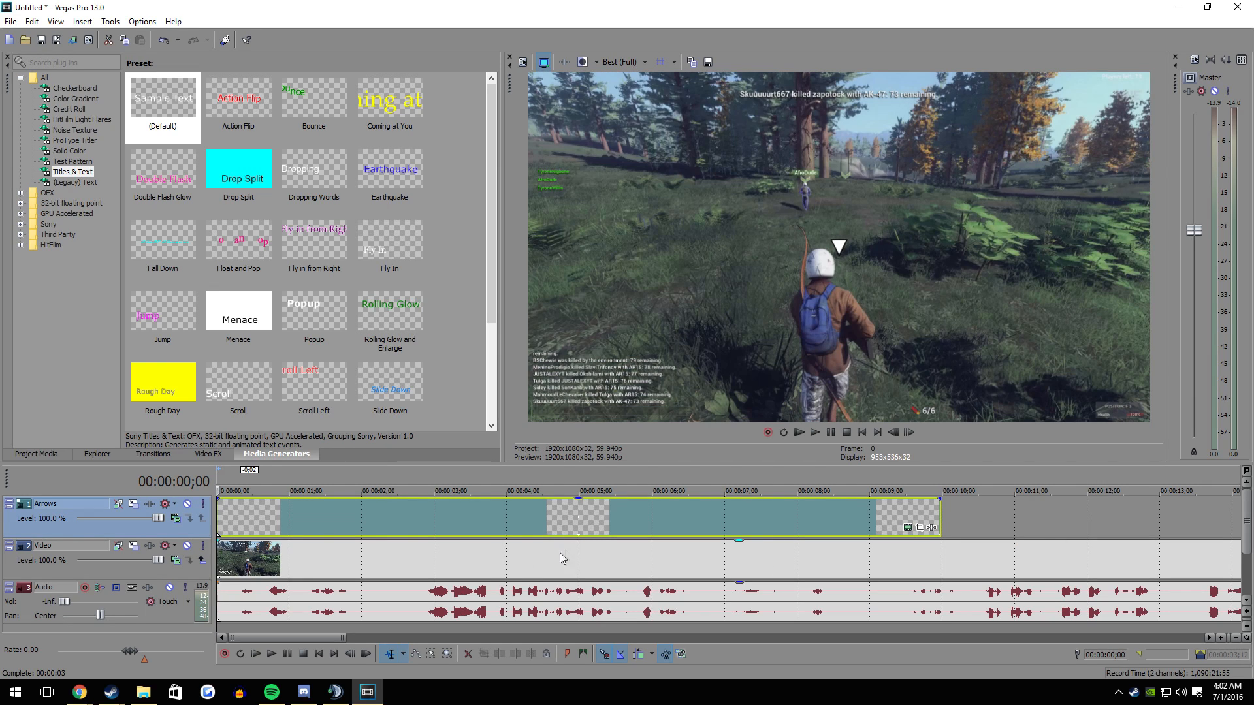
pyautogui.click(398, 521)
pyautogui.click(539, 522)
pyautogui.click(644, 523)
pyautogui.click(727, 522)
pyautogui.click(790, 523)
pyautogui.click(679, 525)
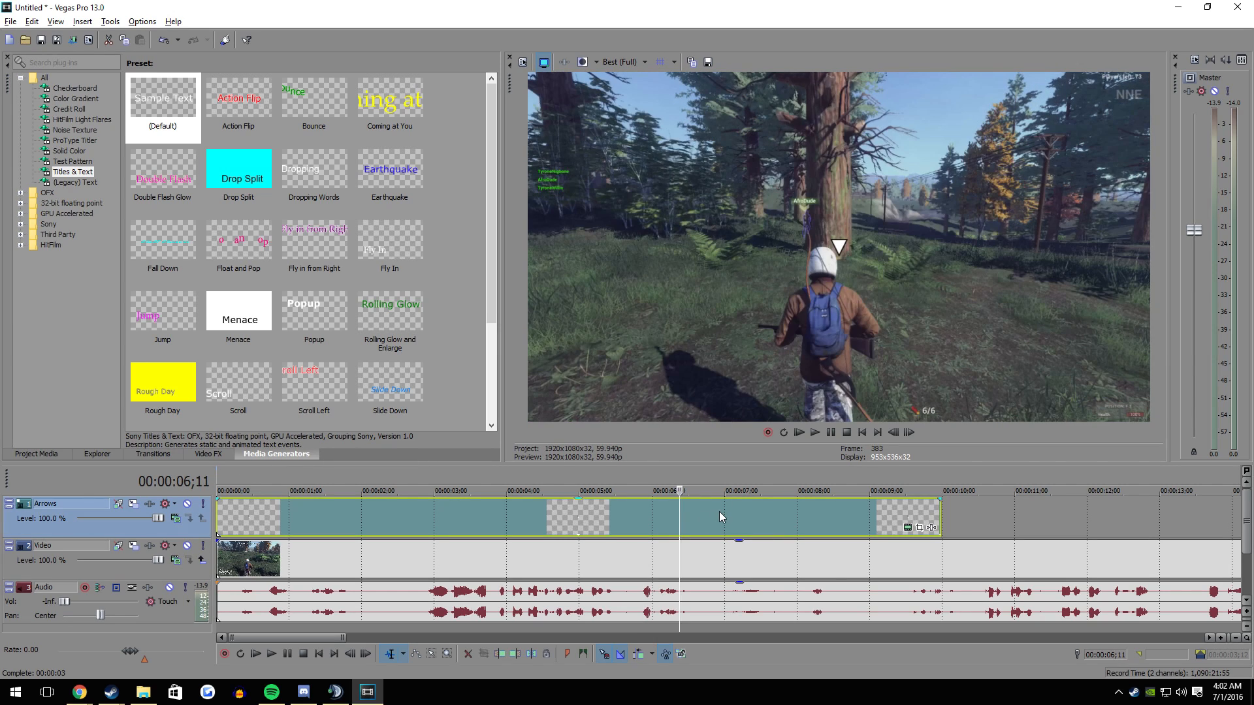
# - Split the Arrows and Video events at 00:00:06;28 and delete everything after the split
pyautogui.click(719, 518)
pyautogui.press('s')
pyautogui.click(720, 560)
pyautogui.press('s')
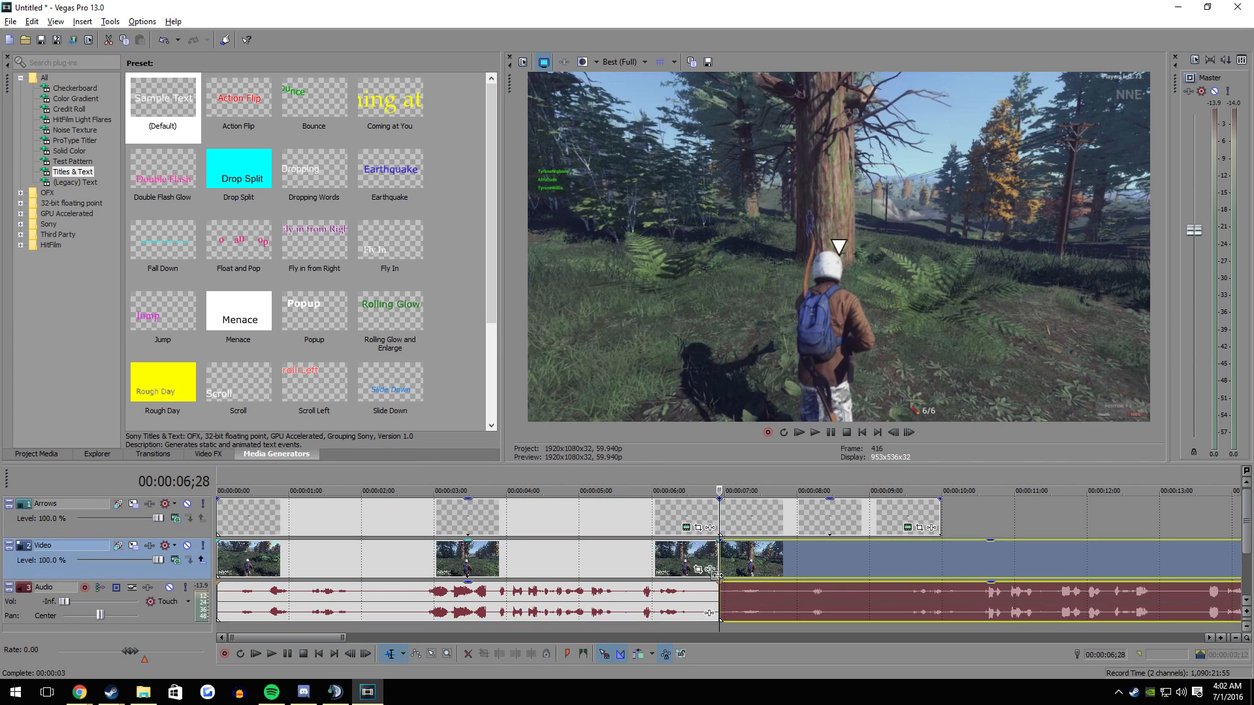
pyautogui.click(772, 563)
pyautogui.press('Delete')
pyautogui.click(757, 520)
pyautogui.press('Delete')
# - Open the Pan/Crop settings of the arrow title event and move their window clear of the video preview
pyautogui.click(239, 521)
pyautogui.doubleClick(215, 521)
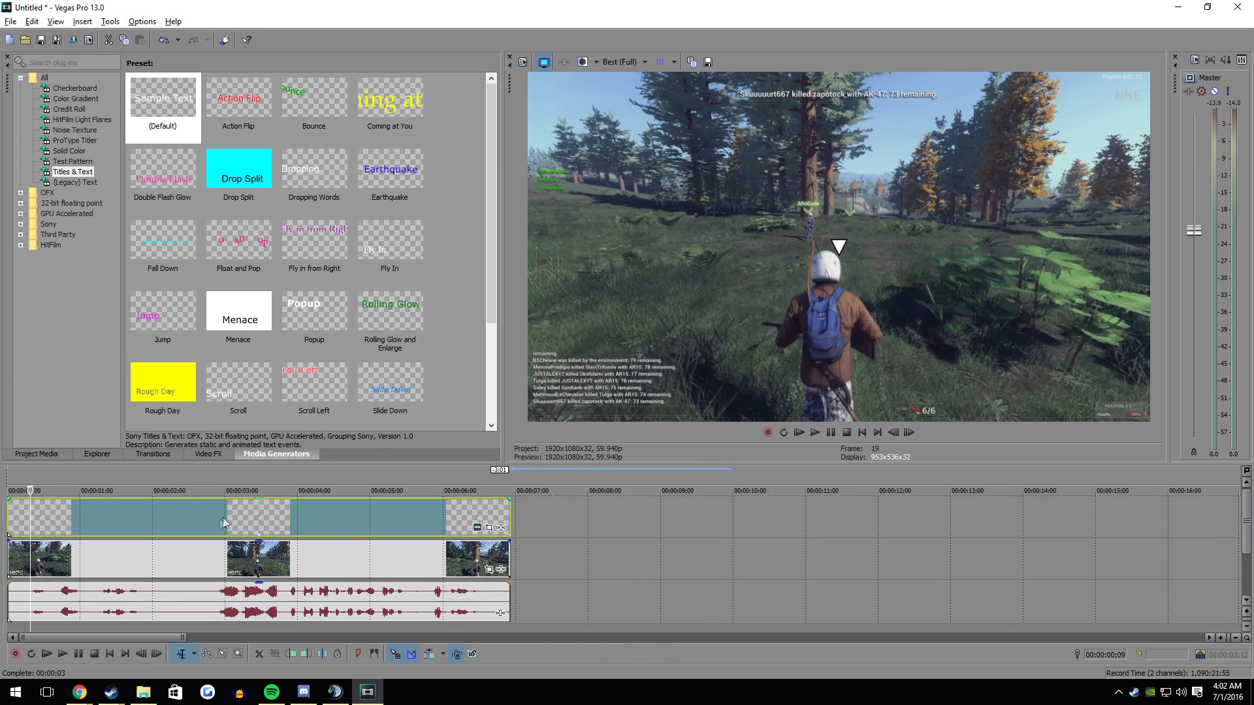
pyautogui.doubleClick(8, 519)
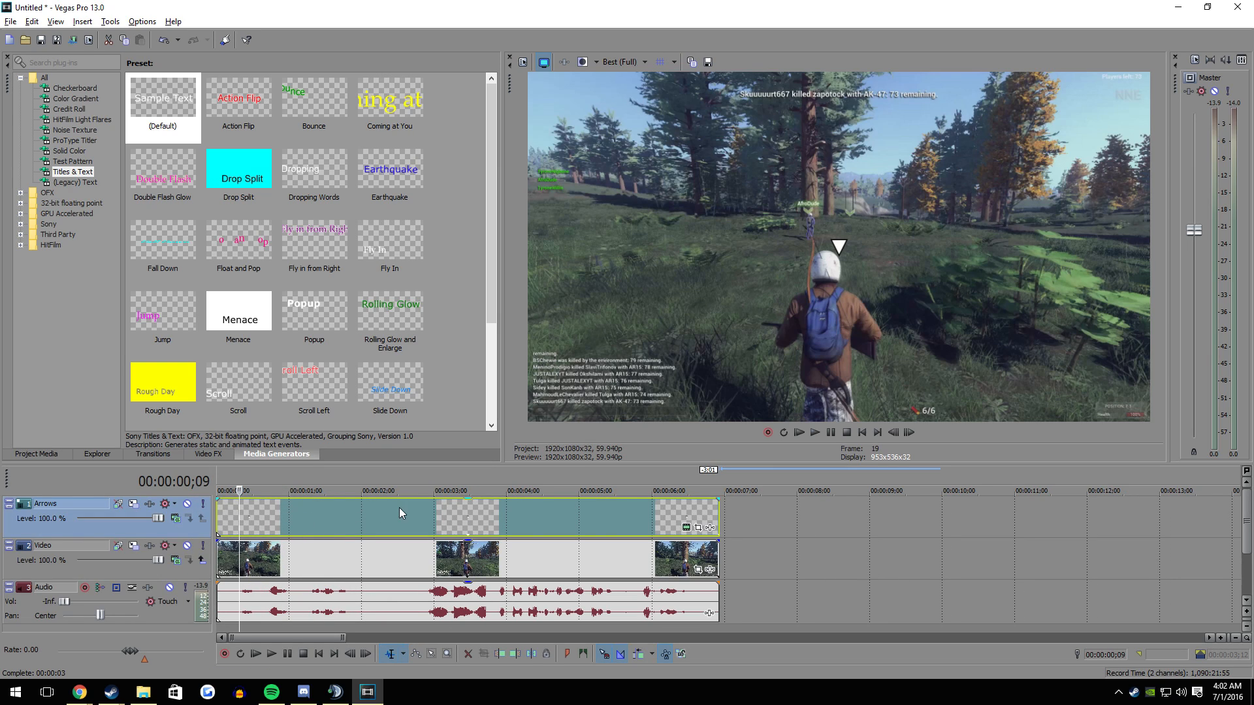
pyautogui.click(698, 530)
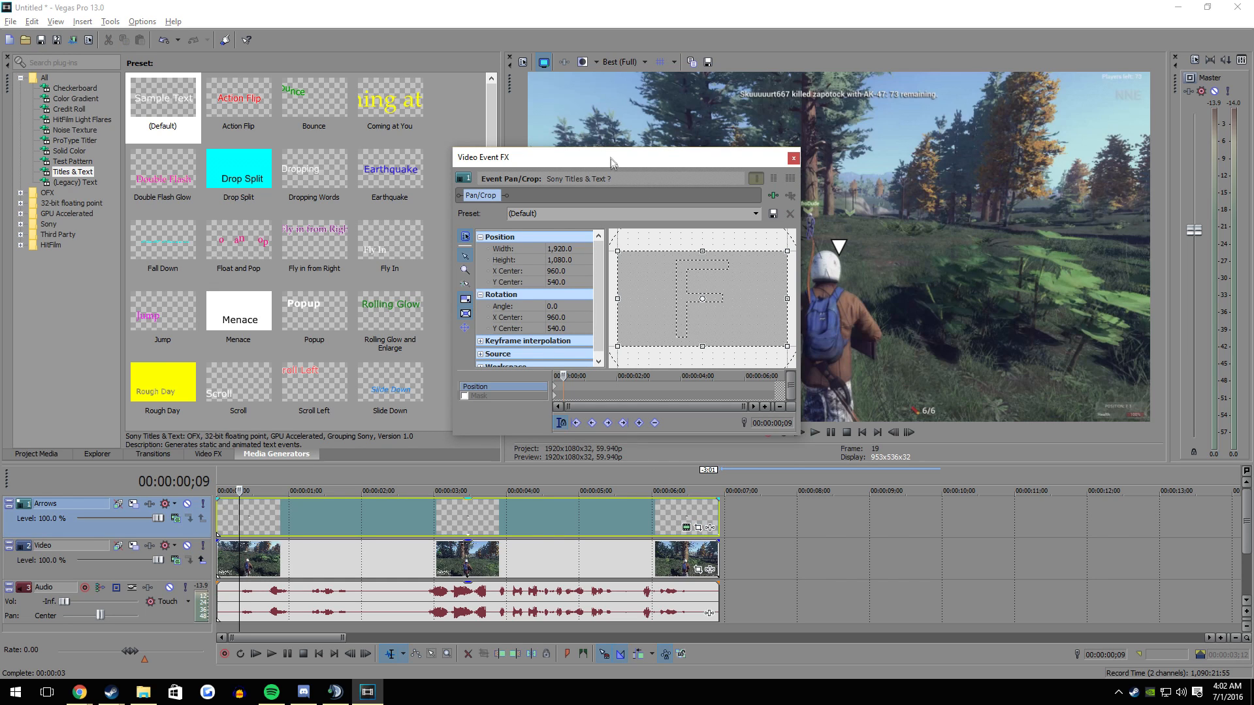
pyautogui.moveTo(610, 160); pyautogui.dragTo(314, 171)
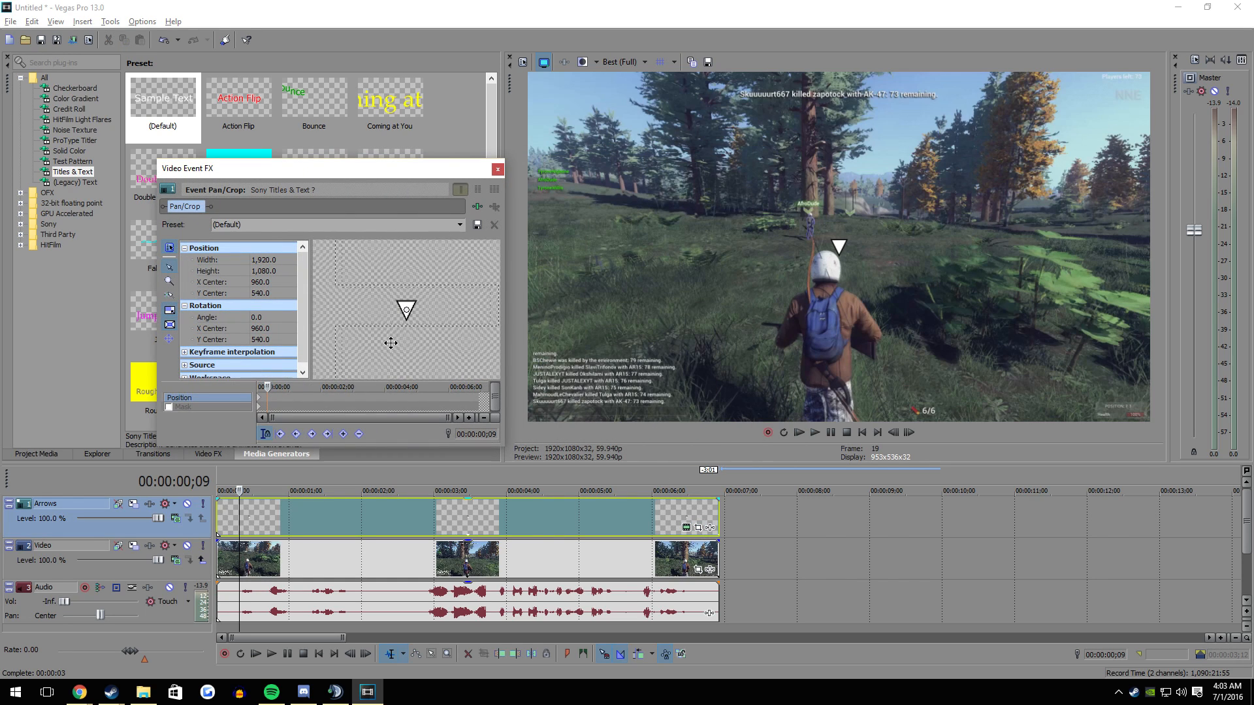
pyautogui.moveTo(390, 343); pyautogui.dragTo(436, 325)
pyautogui.scroll(-7, 409, 348)
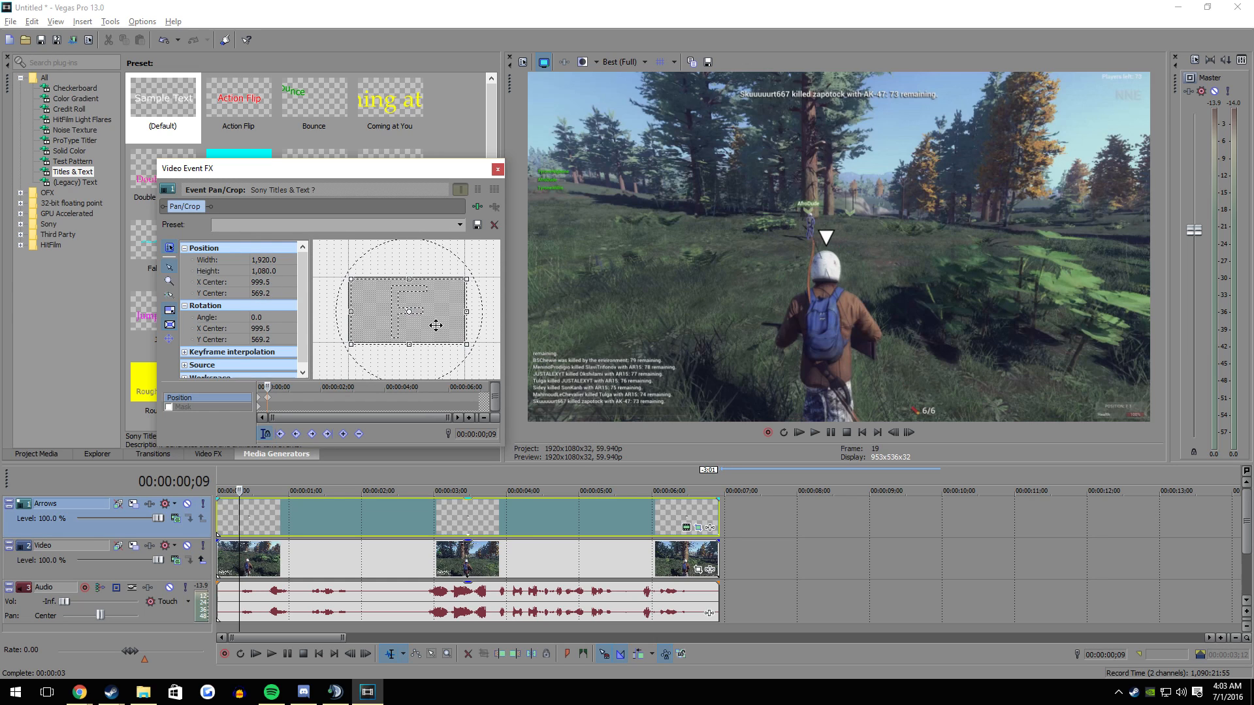
pyautogui.scroll(6, 396, 323)
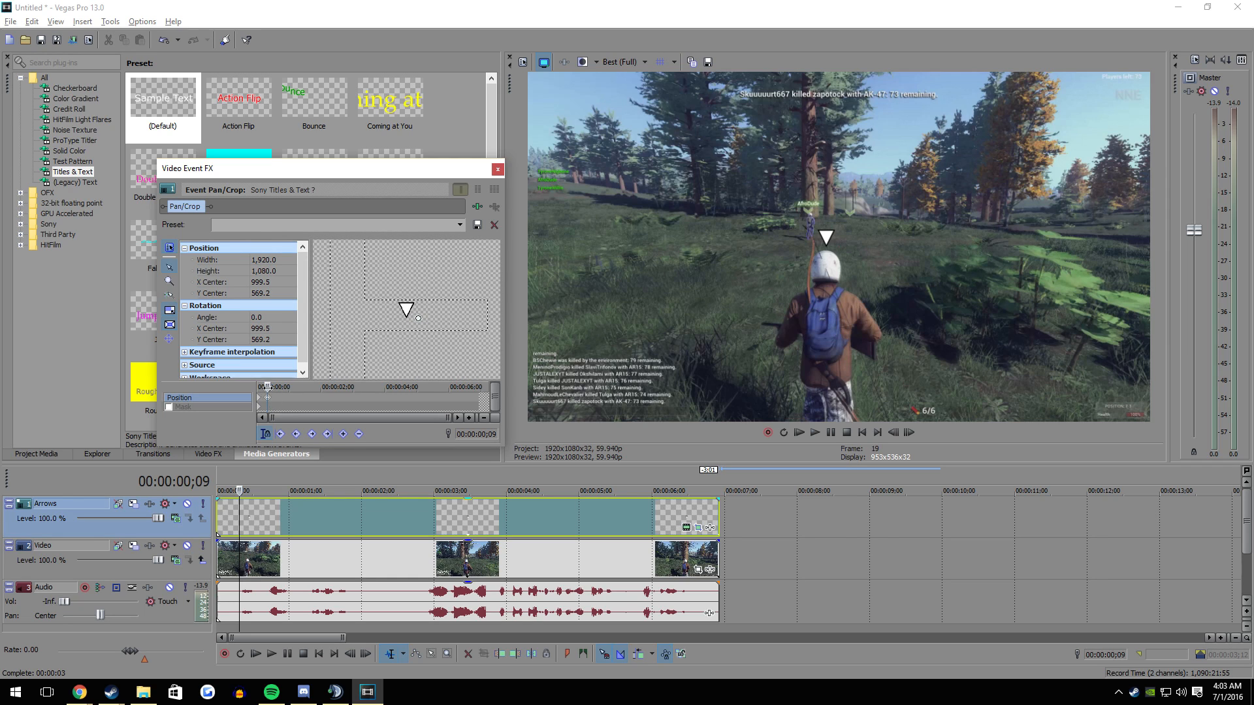
pyautogui.press('Delete')
# - Keyframe the arrow above the character's helmet at the event's start and on frame 2, centred at about 1,020.5 × 572.4 and 1,011.9 × 578.9
pyautogui.moveTo(268, 386); pyautogui.dragTo(222, 393)
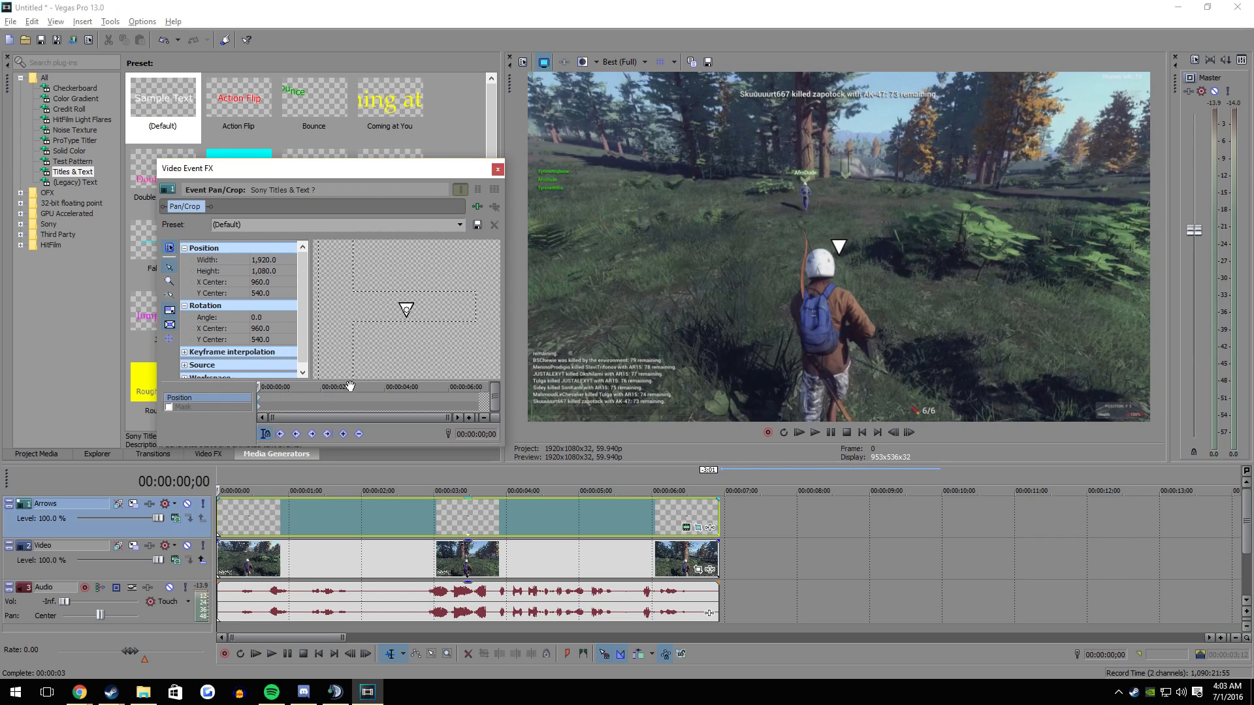
pyautogui.moveTo(353, 319); pyautogui.dragTo(367, 328)
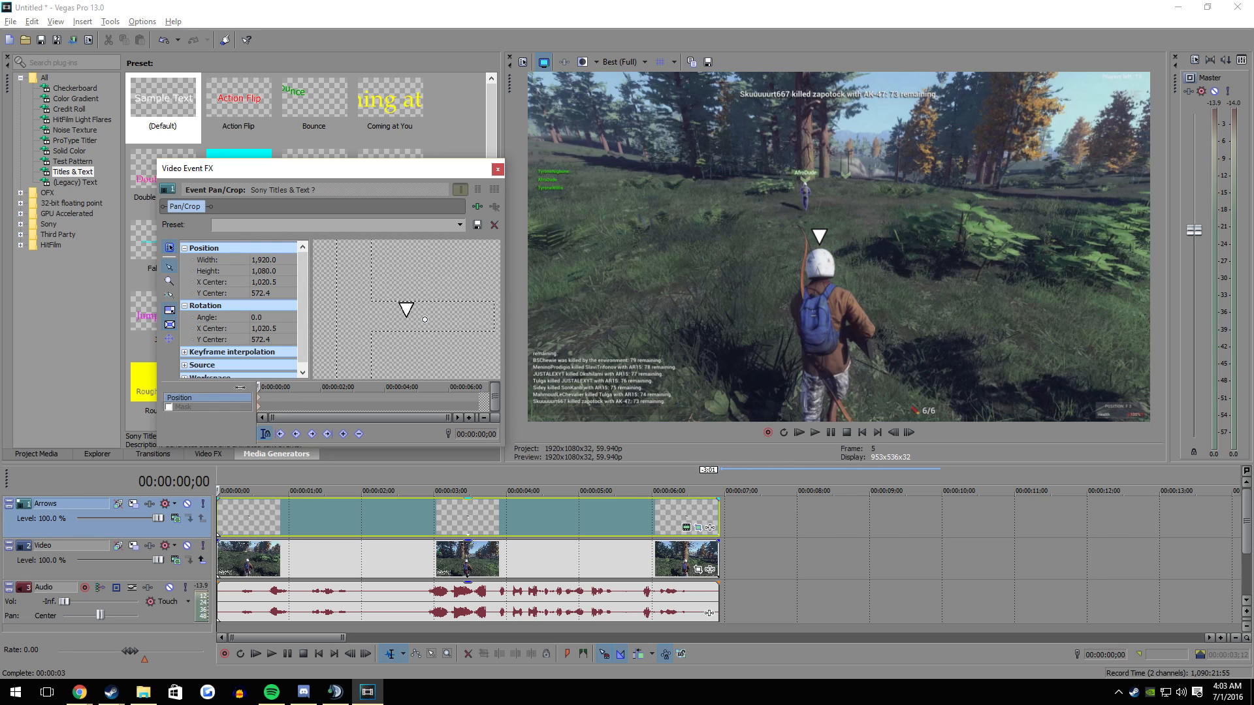
pyautogui.press('Right')
pyautogui.press('Right')
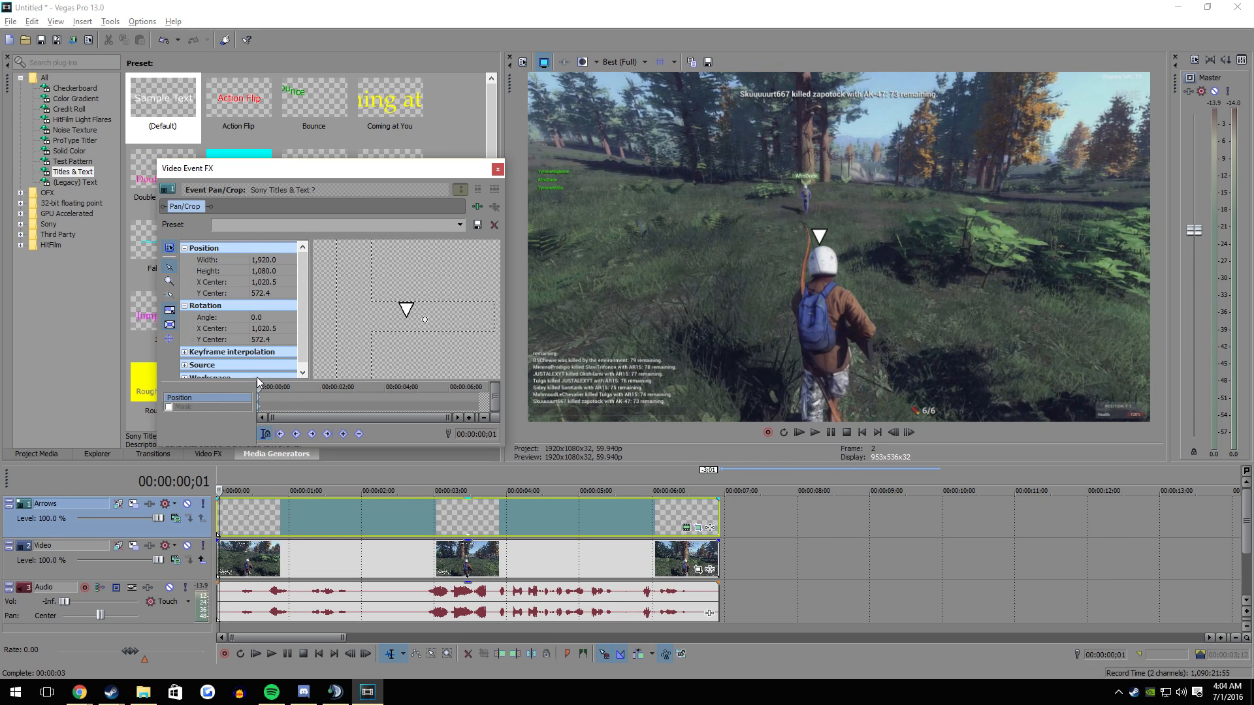
pyautogui.moveTo(371, 314); pyautogui.dragTo(366, 316)
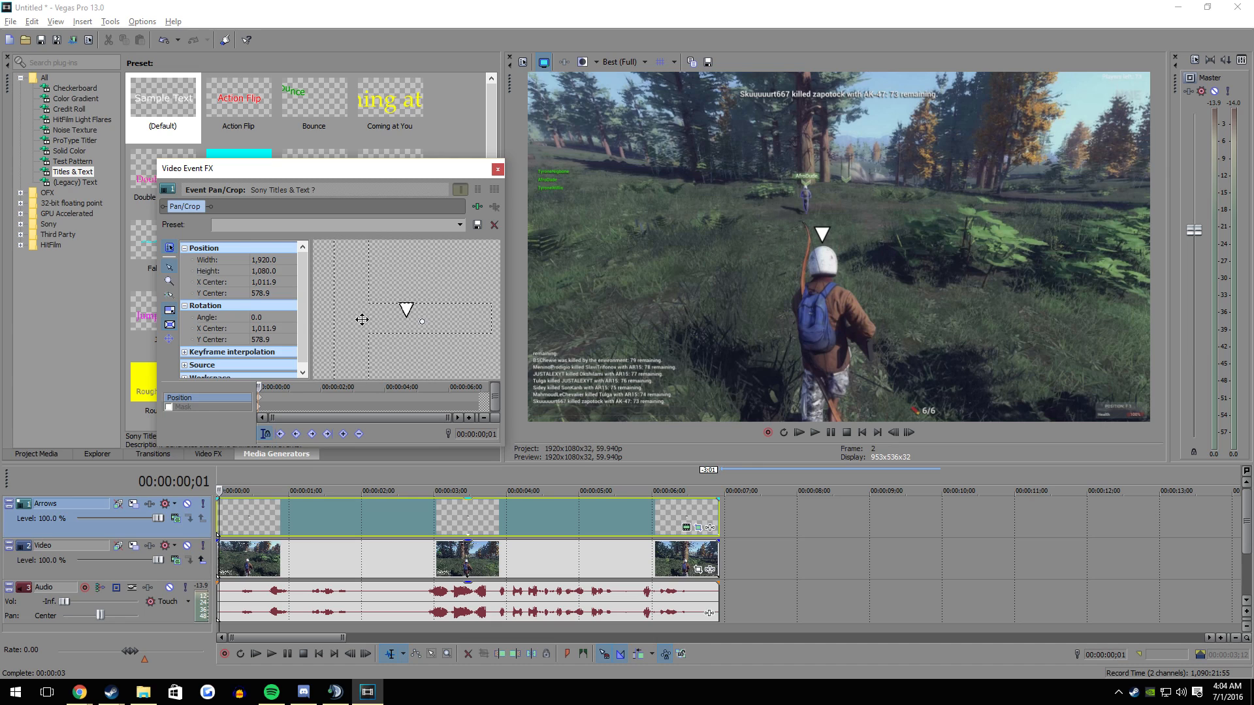
# - Keyframe the arrow's position above the character's helmet frame by frame up to about 00:00:00;13, and close the Pan/Crop settings
pyautogui.press('Right')
pyautogui.press('Right')
pyautogui.press('Right')
pyautogui.press('Right')
pyautogui.press('Right')
pyautogui.moveTo(341, 339)
pyautogui.mouseDown()
pyautogui.moveTo(316, 357)
pyautogui.moveTo(326, 332)
pyautogui.moveTo(322, 356)
pyautogui.mouseUp()
pyautogui.press('Right')
pyautogui.press('Right')
pyautogui.press('Right')
pyautogui.press('Right')
pyautogui.press('Right')
pyautogui.press('Right')
pyautogui.press('Right')
pyautogui.press('Right')
pyautogui.press('Right')
pyautogui.press('Right')
pyautogui.press('Right')
pyautogui.press('Right')
pyautogui.press('Right')
pyautogui.press('Right')
pyautogui.press('Right')
pyautogui.press('Right')
pyautogui.press('Right')
pyautogui.press('Right')
pyautogui.press('Right')
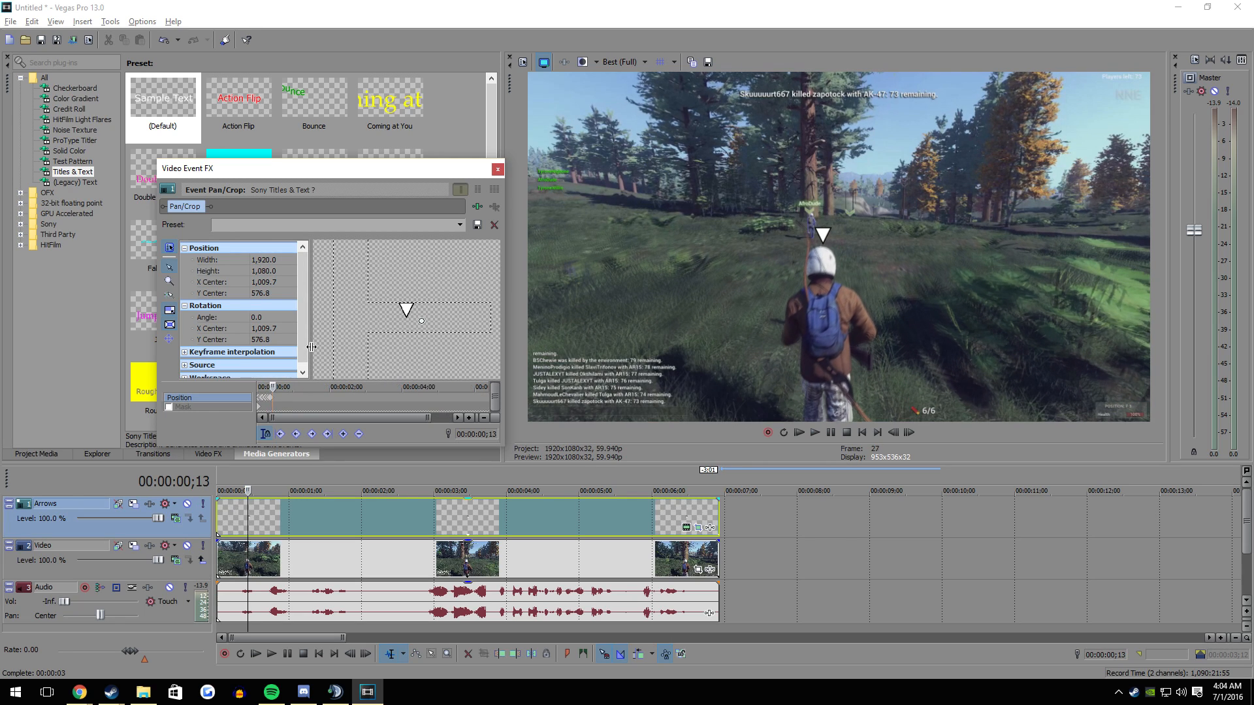
pyautogui.moveTo(335, 316); pyautogui.dragTo(339, 320)
pyautogui.click(497, 170)
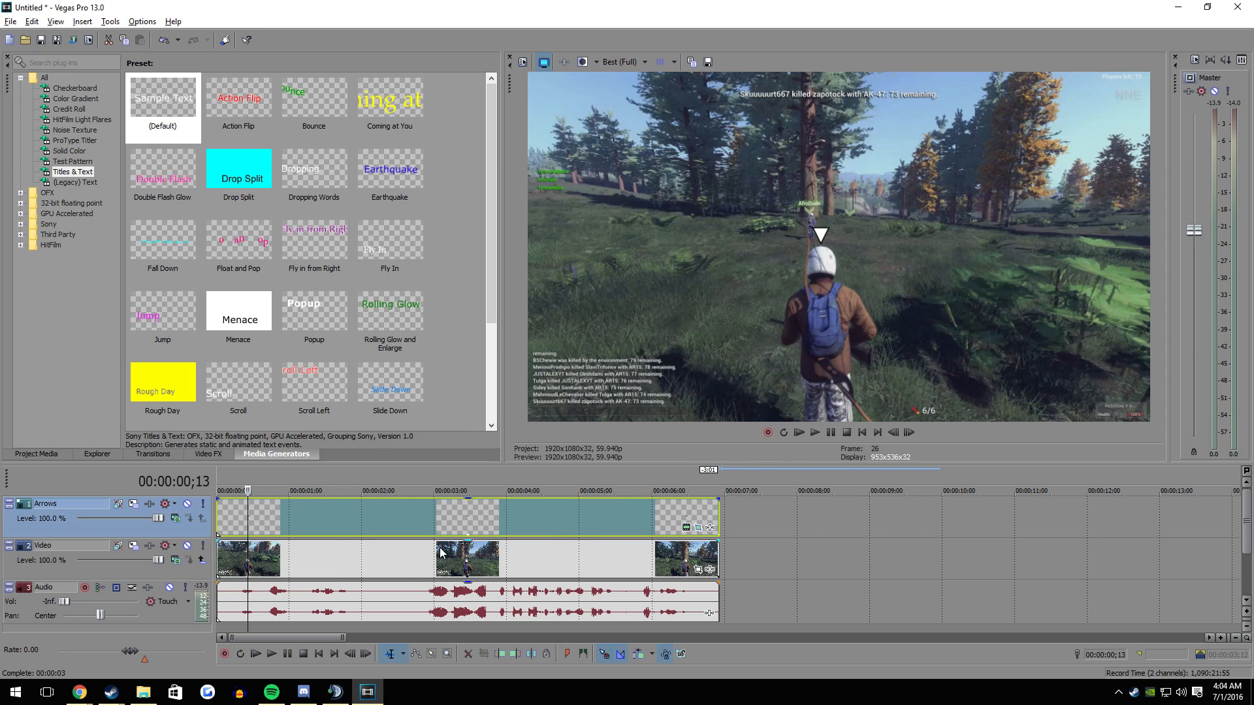
# - Try splitting the Arrows event at 00:00:00;21 and 00:00:01;01 to give the short piece its own Pan/Crop, and undo both splits
pyautogui.scroll(3, 787, 598)
pyautogui.scroll(-1, 399, 602)
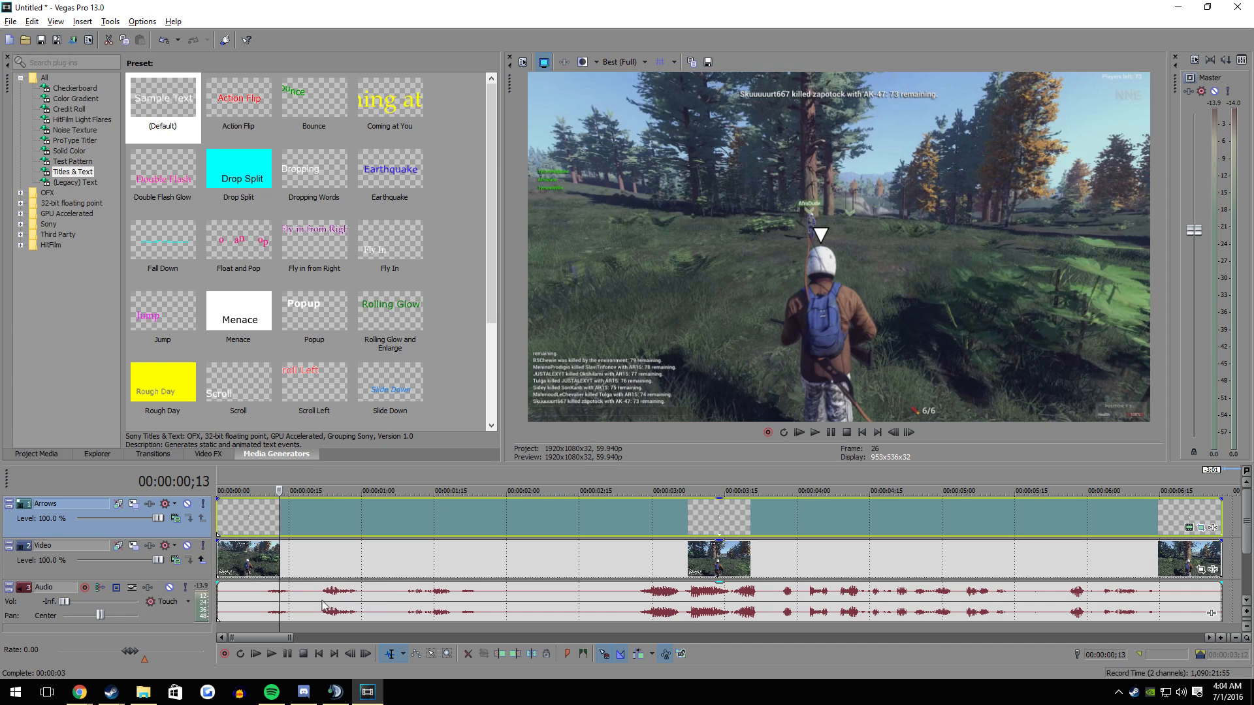
pyautogui.click(359, 601)
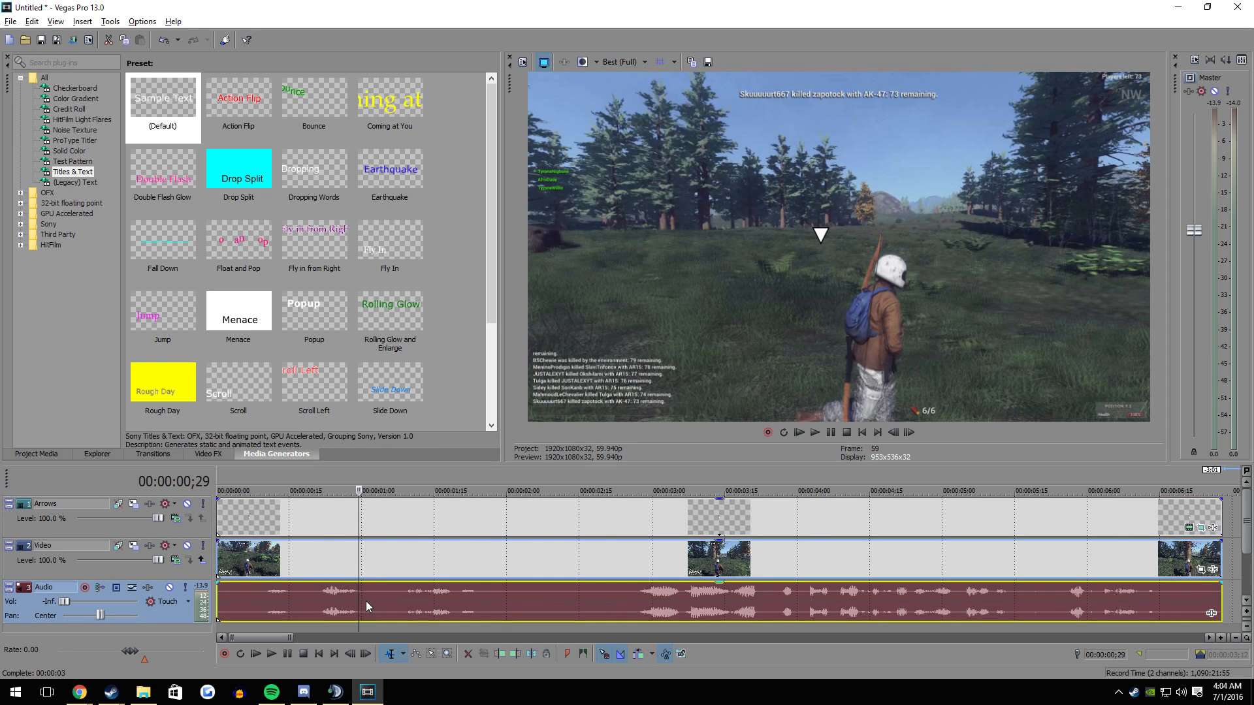
pyautogui.scroll(-2, 364, 601)
pyautogui.click(278, 516)
pyautogui.click(284, 512)
pyautogui.press('s')
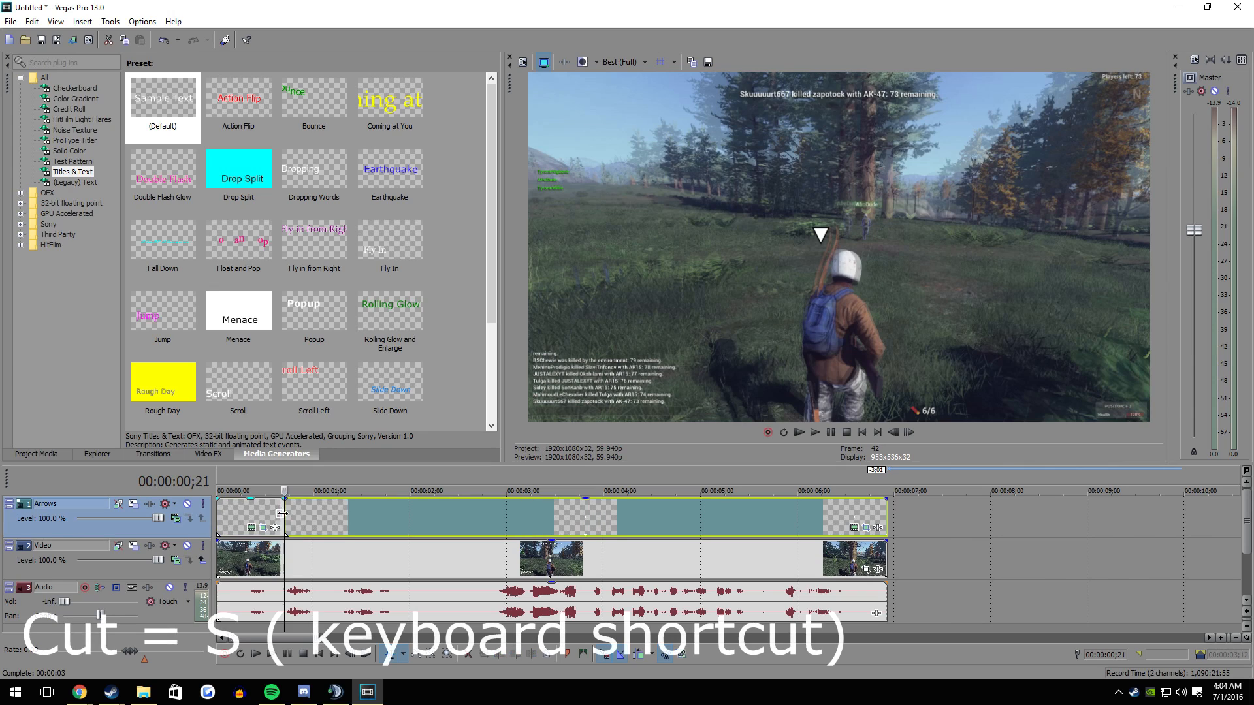
pyautogui.click(319, 515)
pyautogui.press('s')
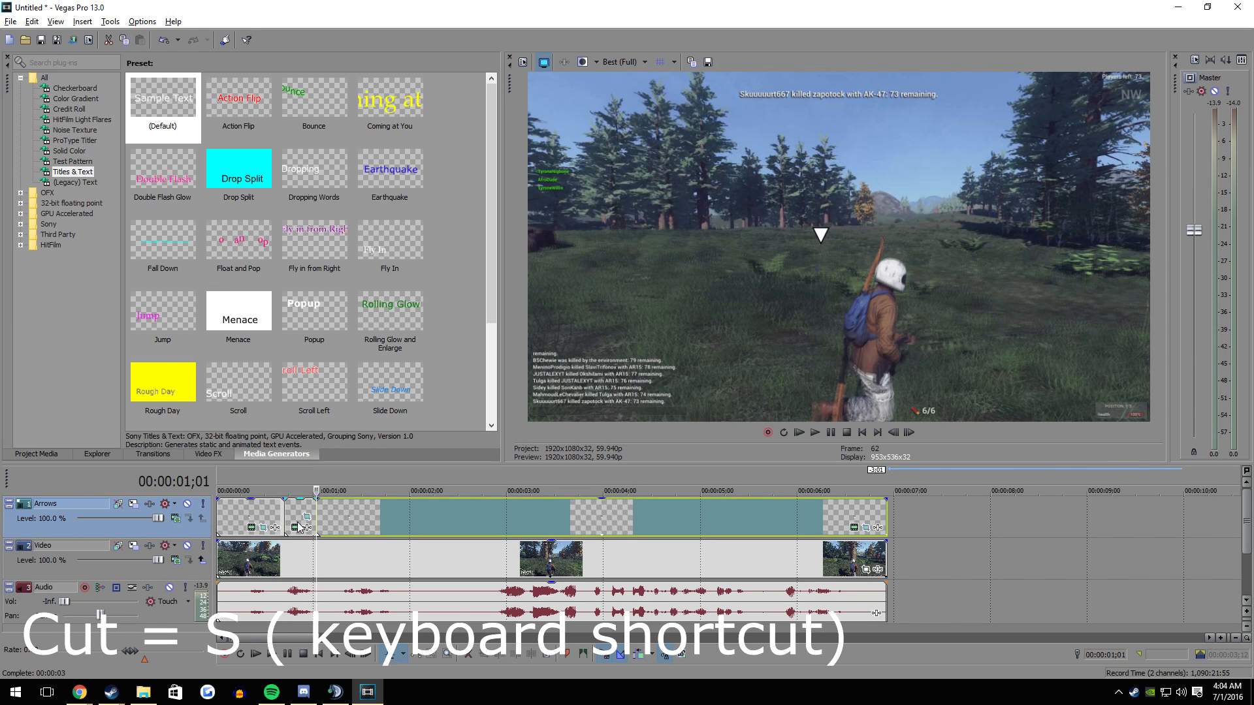
pyautogui.click(307, 521)
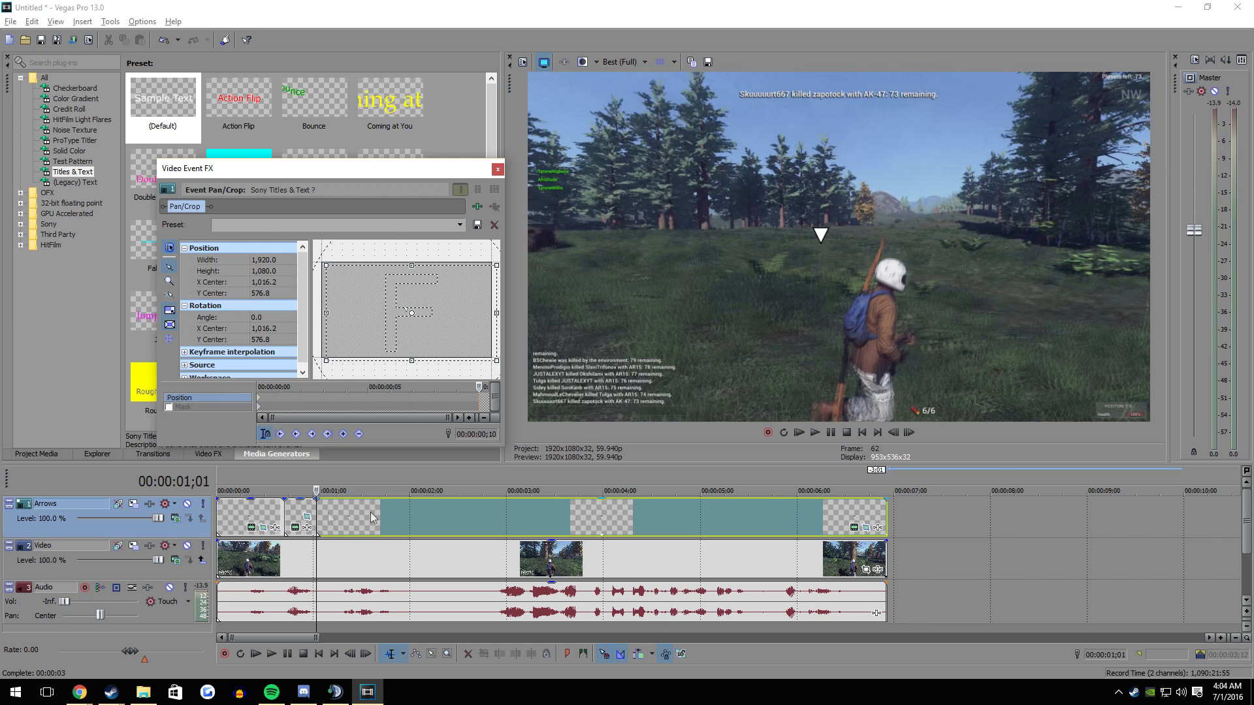
pyautogui.click(497, 170)
pyautogui.hotkey('ctrl', 'z')
pyautogui.hotkey('ctrl', 'z')
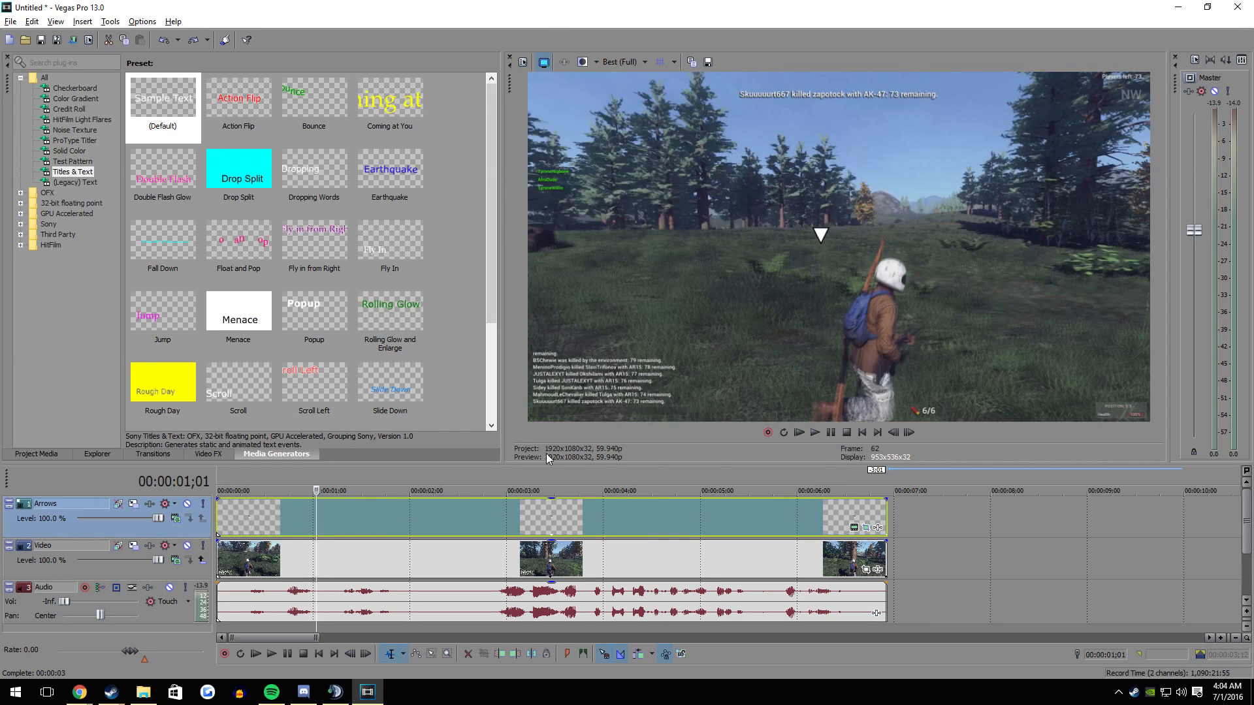
# - Reopen the arrow event's Pan/Crop settings and keyframe the arrow above the turning character's helmet up to about 00:00:00;28
pyautogui.click(220, 504)
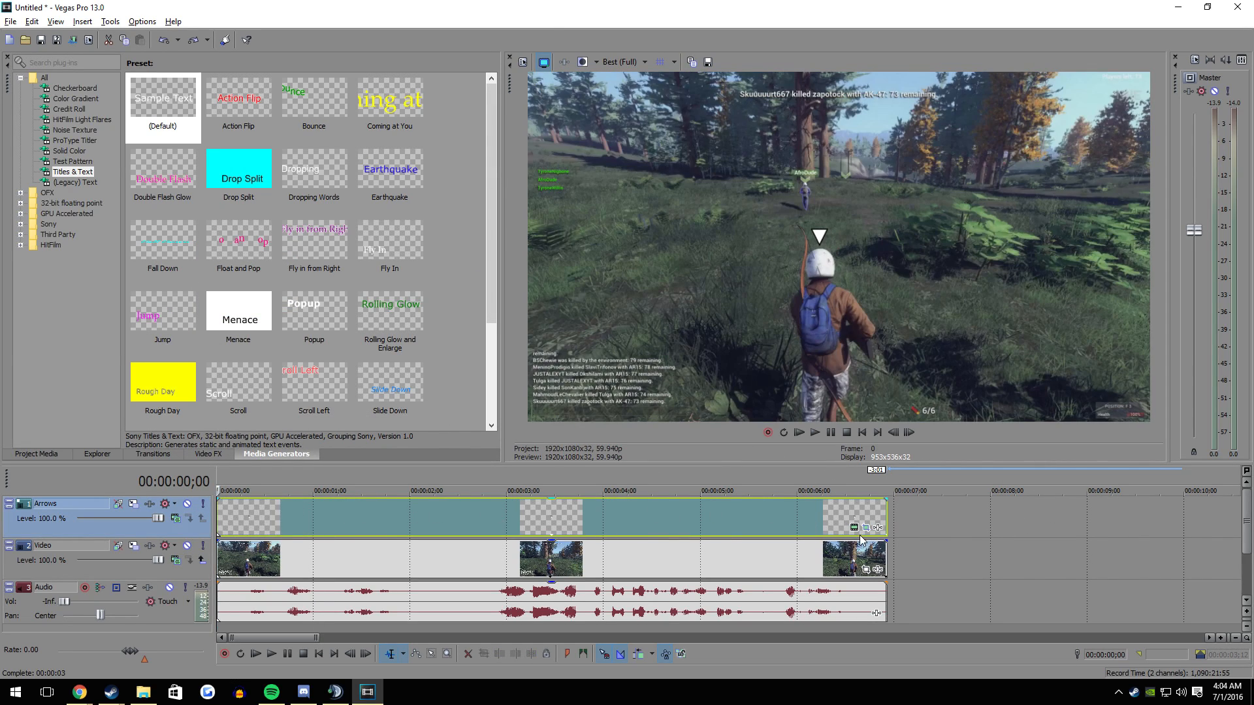
pyautogui.click(866, 527)
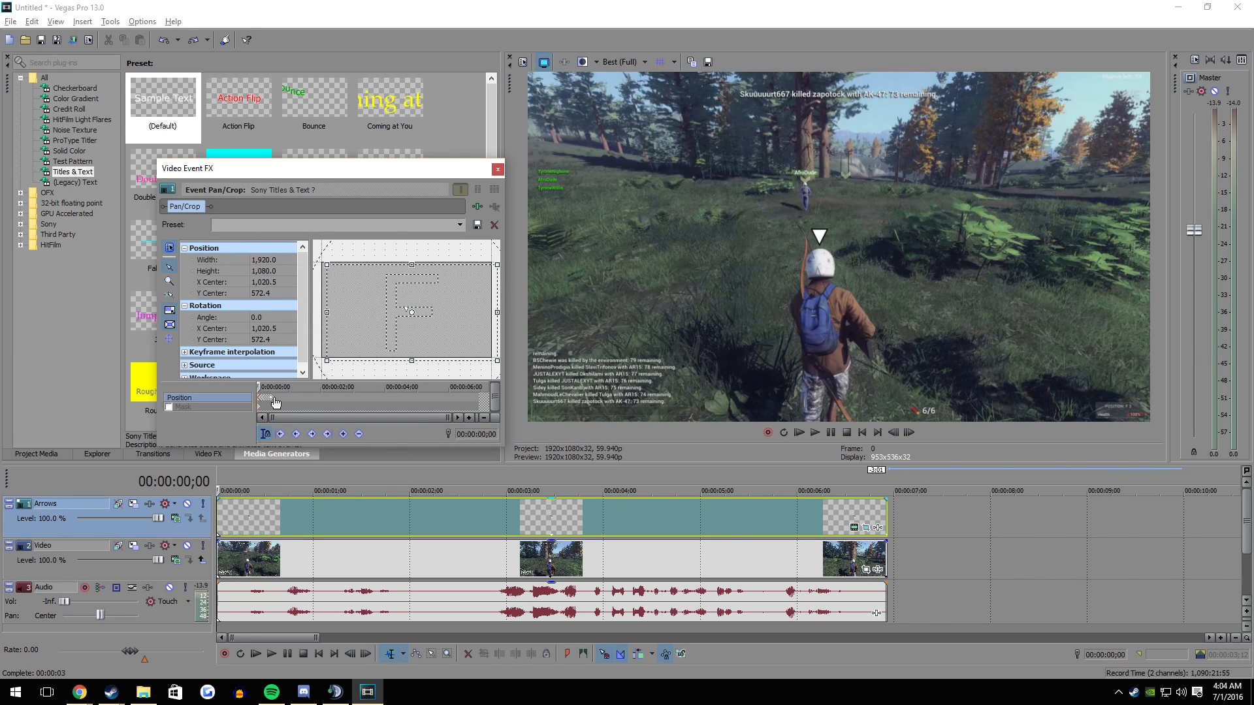
pyautogui.click(273, 398)
pyautogui.scroll(5, 293, 404)
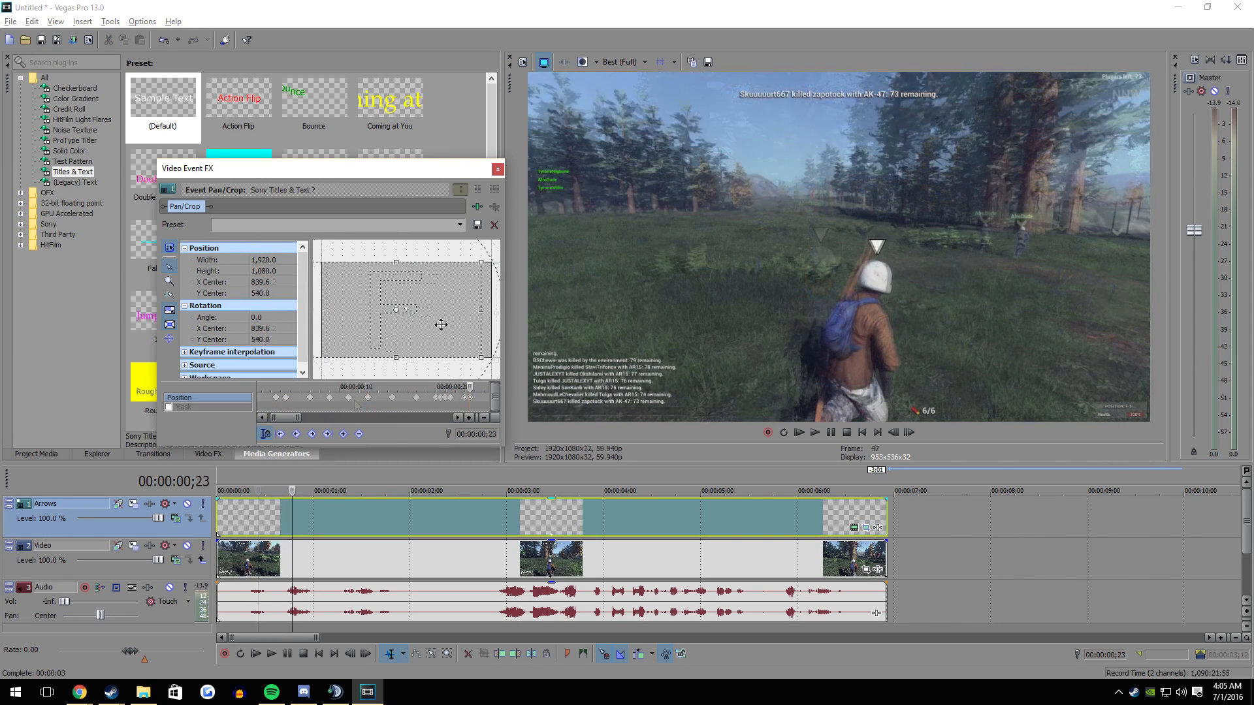
pyautogui.press('Right')
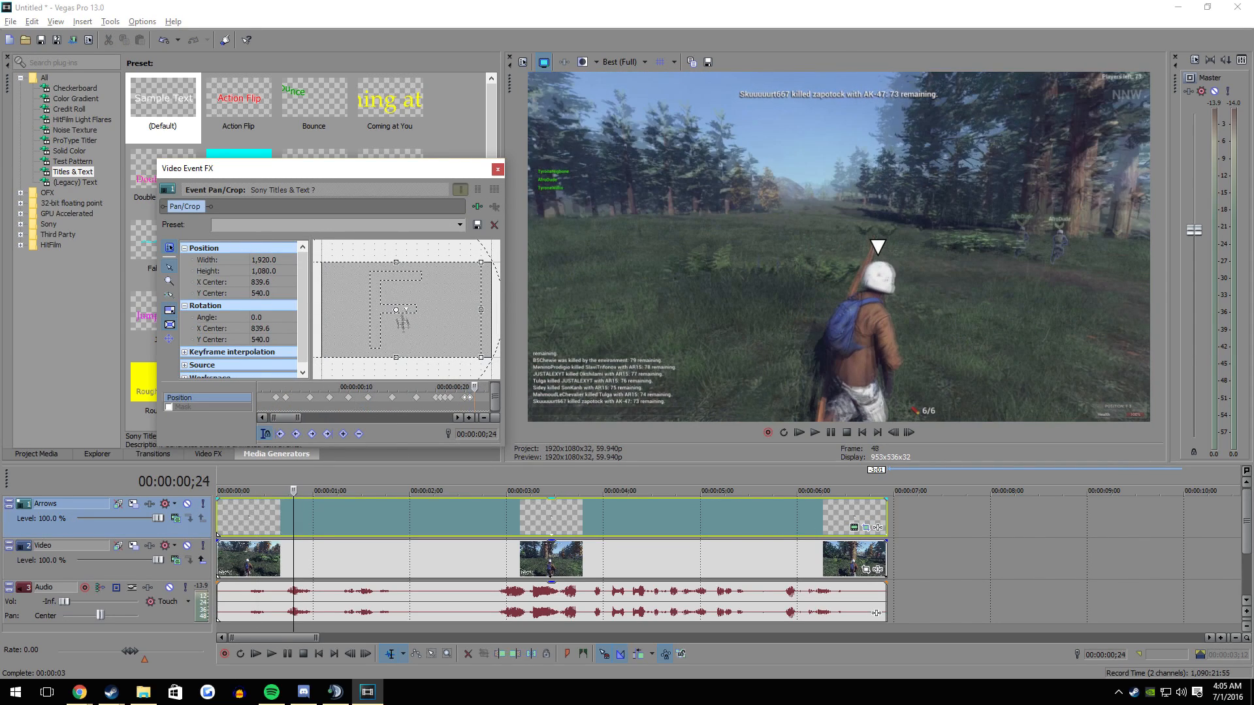
pyautogui.moveTo(403, 324); pyautogui.dragTo(420, 348)
pyautogui.press('Right')
pyautogui.press('Right')
pyautogui.press('Right')
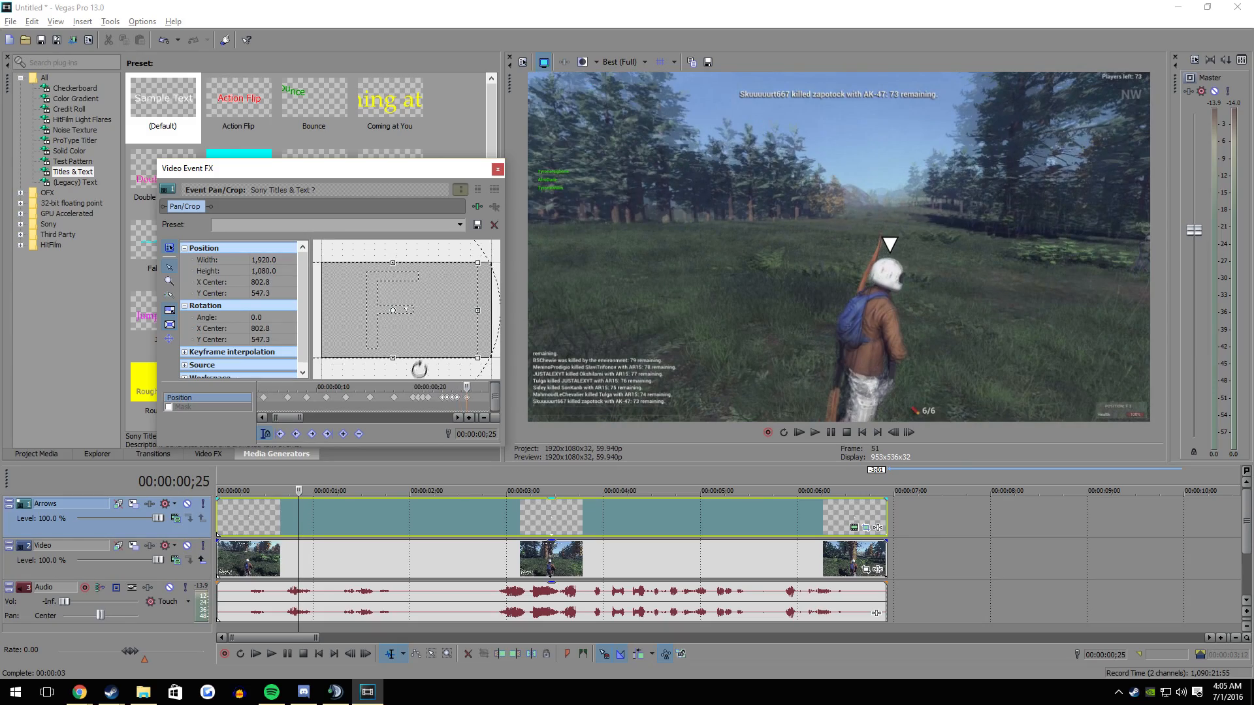
pyautogui.press('Right')
pyautogui.press('Right')
pyautogui.press('Right')
pyautogui.press('Right')
pyautogui.press('Right')
pyautogui.press('Right')
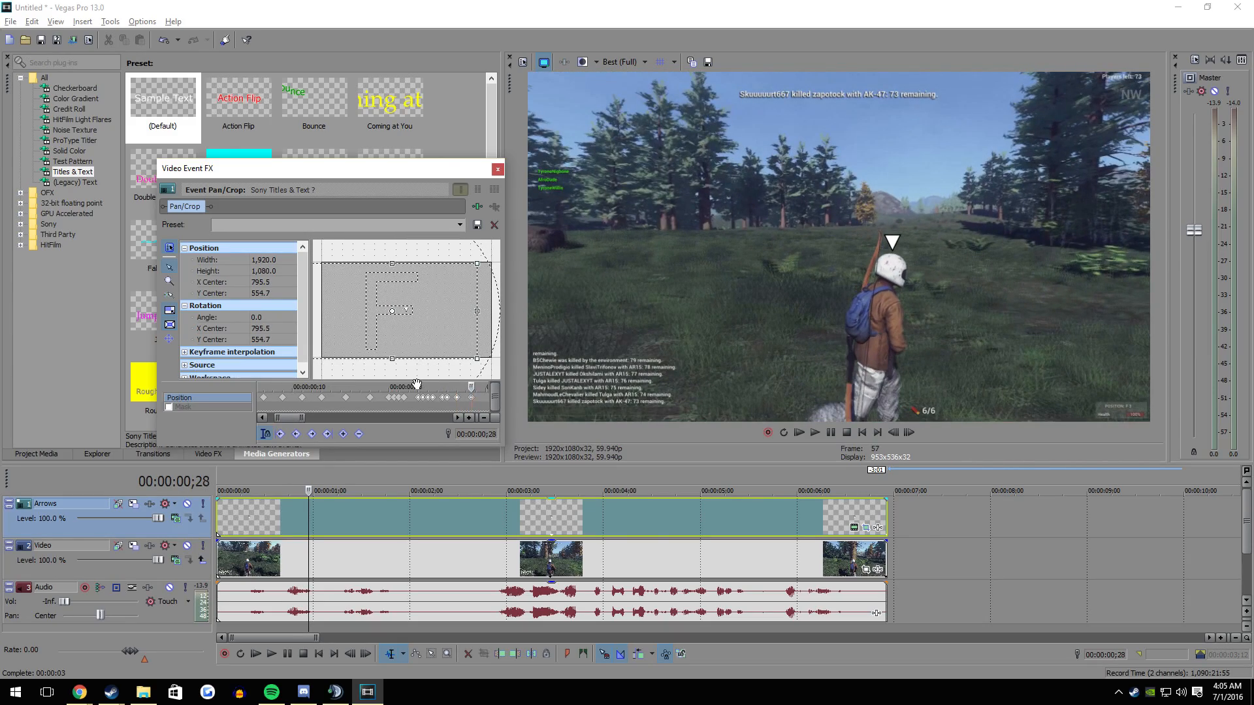
pyautogui.press('Right')
pyautogui.press('Right')
pyautogui.press('Right')
# - Check from the event's start how well the existing position keyframes make the arrow follow the character
pyautogui.moveTo(459, 390); pyautogui.dragTo(259, 392)
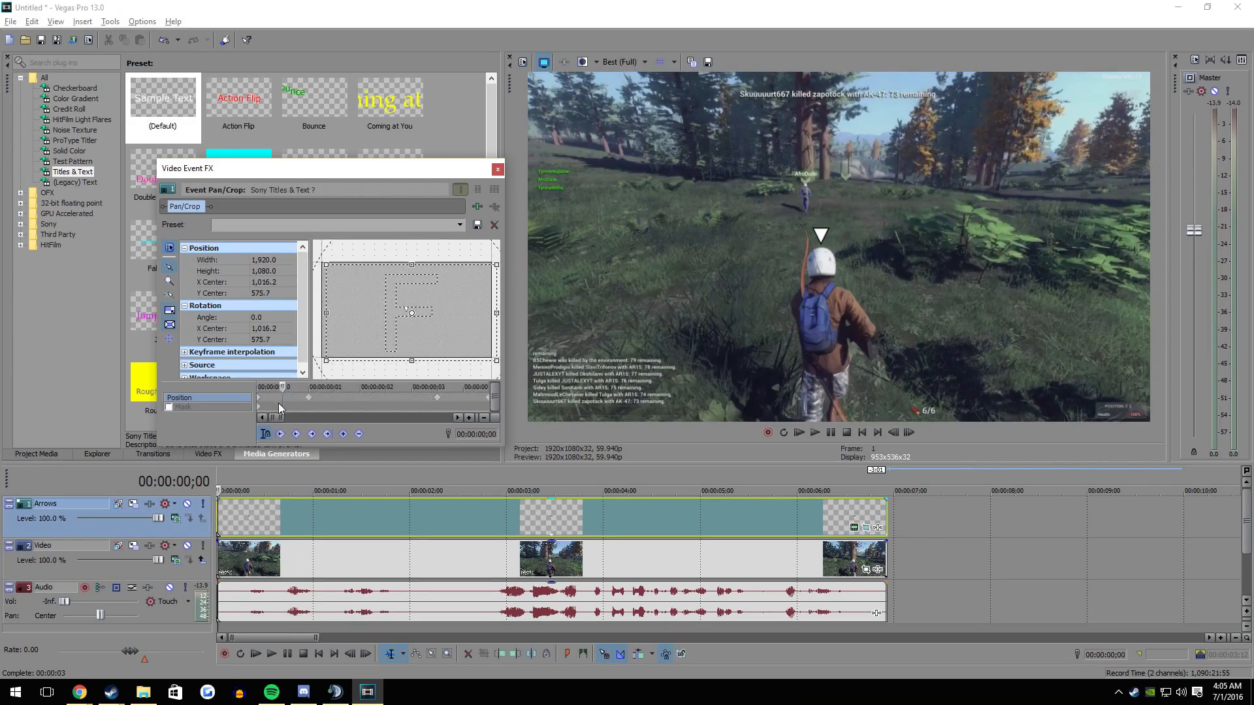
pyautogui.scroll(-2, 280, 405)
pyautogui.press('Right')
pyautogui.press('Right')
pyautogui.click(440, 397)
pyautogui.scroll(-1, 402, 396)
pyautogui.press('Right')
pyautogui.press('Right')
pyautogui.press('Right')
pyautogui.press('Right')
pyautogui.moveTo(377, 388); pyautogui.dragTo(259, 391)
pyautogui.click(395, 397)
pyautogui.press('Right')
pyautogui.press('Right')
# - Continue keyframing the arrow above the character's helmet up to 00:00:01;10, ending with its centre at about 787.9 × 524.6
pyautogui.click(385, 326)
pyautogui.scroll(5, 418, 355)
pyautogui.press('Right')
pyautogui.press('Right')
pyautogui.moveTo(387, 332); pyautogui.dragTo(391, 349)
pyautogui.press('Right')
pyautogui.press('Right')
pyautogui.press('Right')
pyautogui.press('Right')
pyautogui.press('Right')
pyautogui.press('Right')
pyautogui.press('Right')
pyautogui.press('Right')
pyautogui.press('Right')
pyautogui.press('Right')
pyautogui.press('Right')
pyautogui.press('Right')
pyautogui.press('Right')
pyautogui.press('Right')
pyautogui.press('Right')
pyautogui.press('Right')
pyautogui.press('Right')
pyautogui.press('Right')
pyautogui.press('Right')
pyautogui.press('Right')
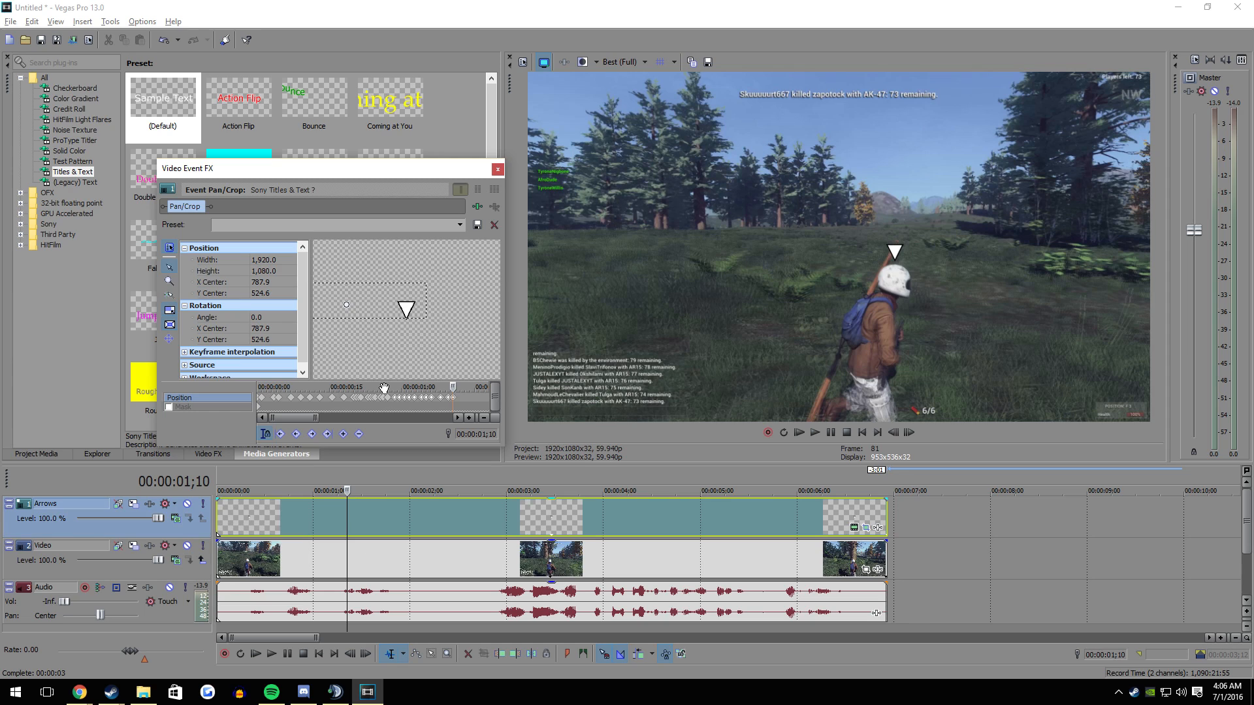
# - Compare the arrow's position with the character's helmet frame by frame between about 00:00:01;08 and 00:00:01;12
pyautogui.press('Left')
pyautogui.press('Left')
pyautogui.press('Left')
pyautogui.press('Left')
pyautogui.press('Left')
pyautogui.press('Right')
pyautogui.press('Right')
pyautogui.press('Right')
pyautogui.press('Right')
pyautogui.press('Left')
pyautogui.press('Left')
pyautogui.press('Left')
pyautogui.press('Left')
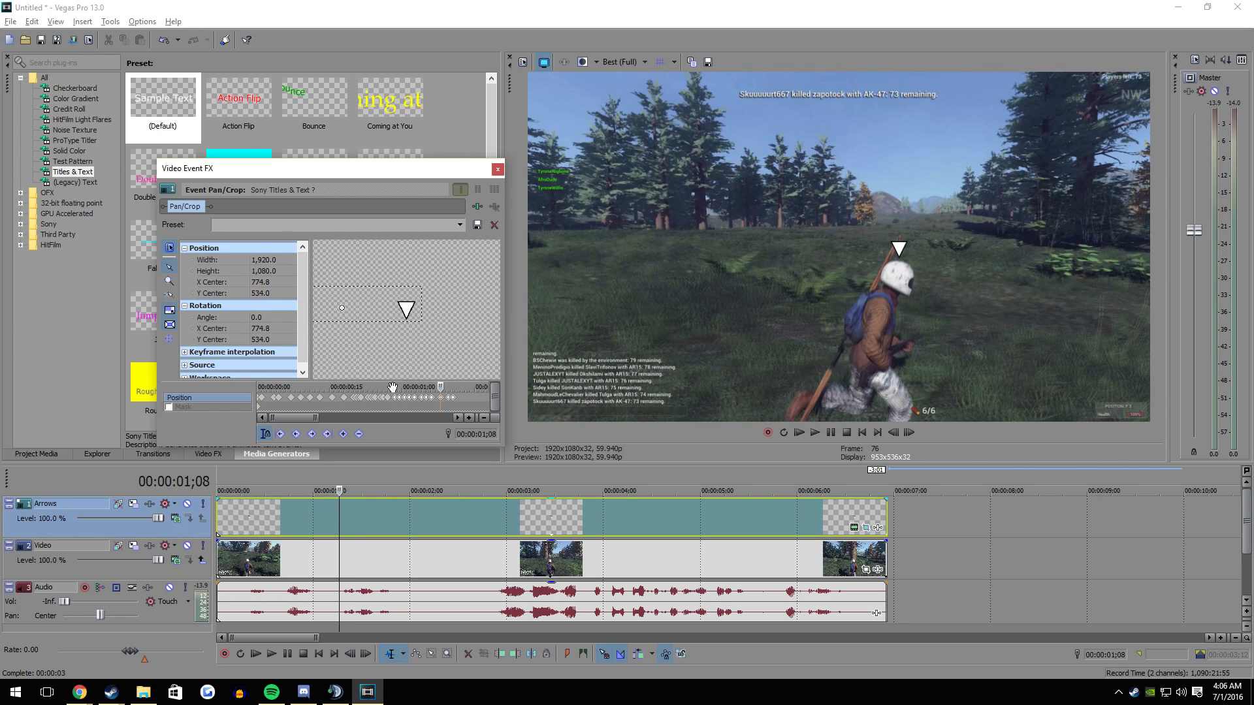
pyautogui.press('Right')
pyautogui.press('Right')
pyautogui.press('Right')
pyautogui.press('Right')
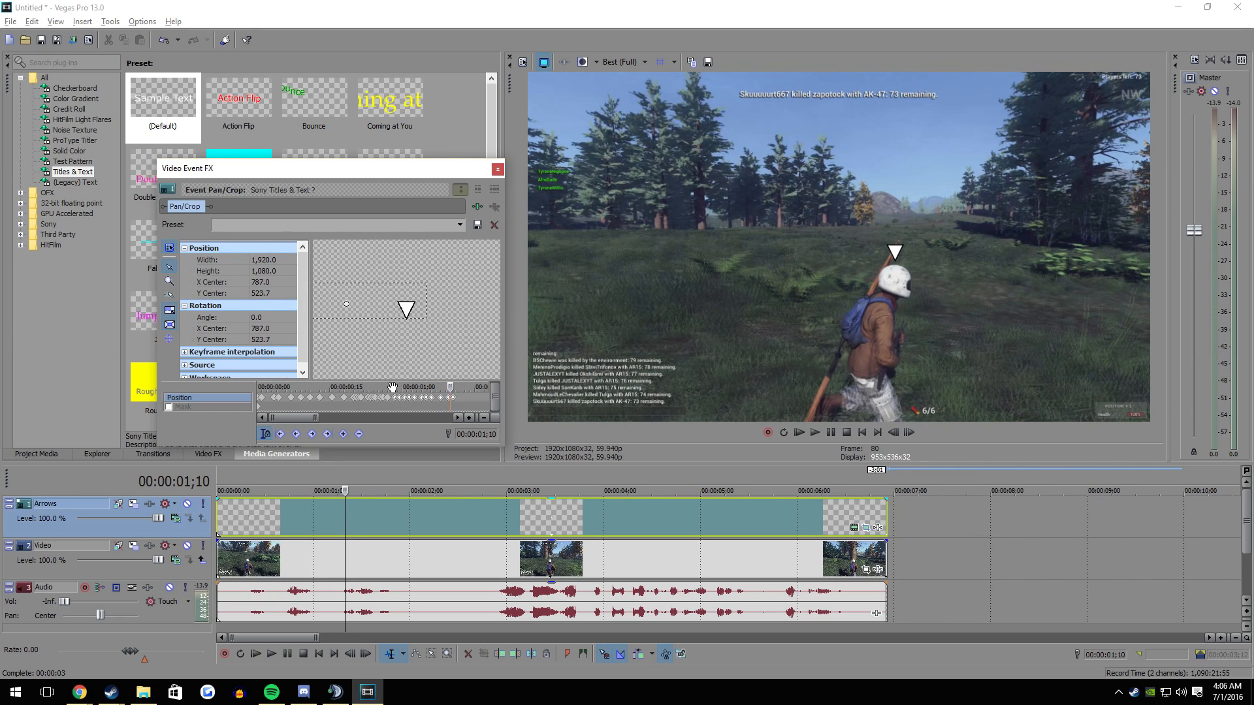
pyautogui.press('Left')
pyautogui.press('Left')
pyautogui.press('Left')
pyautogui.press('Right')
pyautogui.press('Right')
pyautogui.press('Right')
pyautogui.press('Right')
pyautogui.press('Left')
pyautogui.press('Left')
pyautogui.press('Left')
pyautogui.press('Left')
pyautogui.press('Left')
pyautogui.press('Right')
pyautogui.press('Right')
pyautogui.press('Right')
pyautogui.press('Right')
pyautogui.press('Left')
pyautogui.press('Left')
pyautogui.press('Left')
pyautogui.press('Left')
pyautogui.press('Left')
pyautogui.press('Left')
pyautogui.press('Right')
pyautogui.press('Right')
pyautogui.press('Right')
pyautogui.press('Right')
pyautogui.press('Right')
pyautogui.press('Right')
pyautogui.press('Right')
pyautogui.press('Right')
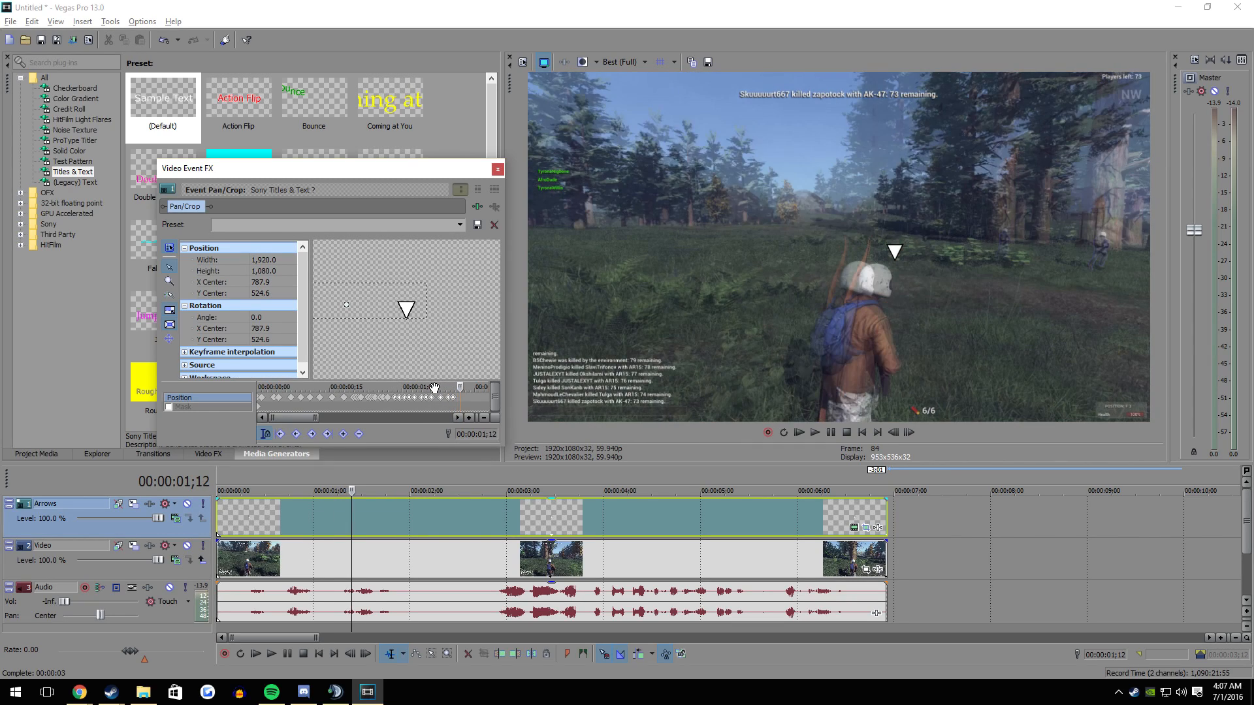
pyautogui.press('Left')
pyautogui.press('Left')
pyautogui.press('Left')
pyautogui.press('Left')
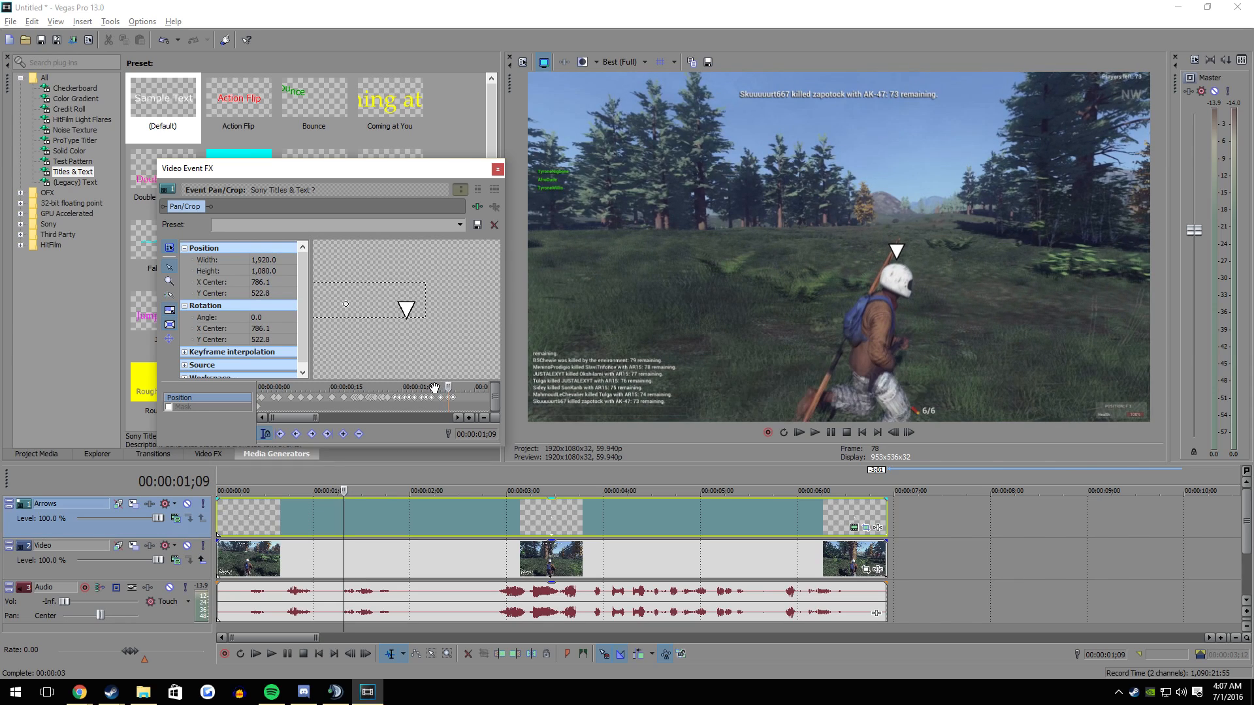
pyautogui.press('Right')
pyautogui.press('Right')
pyautogui.press('Right')
pyautogui.press('Right')
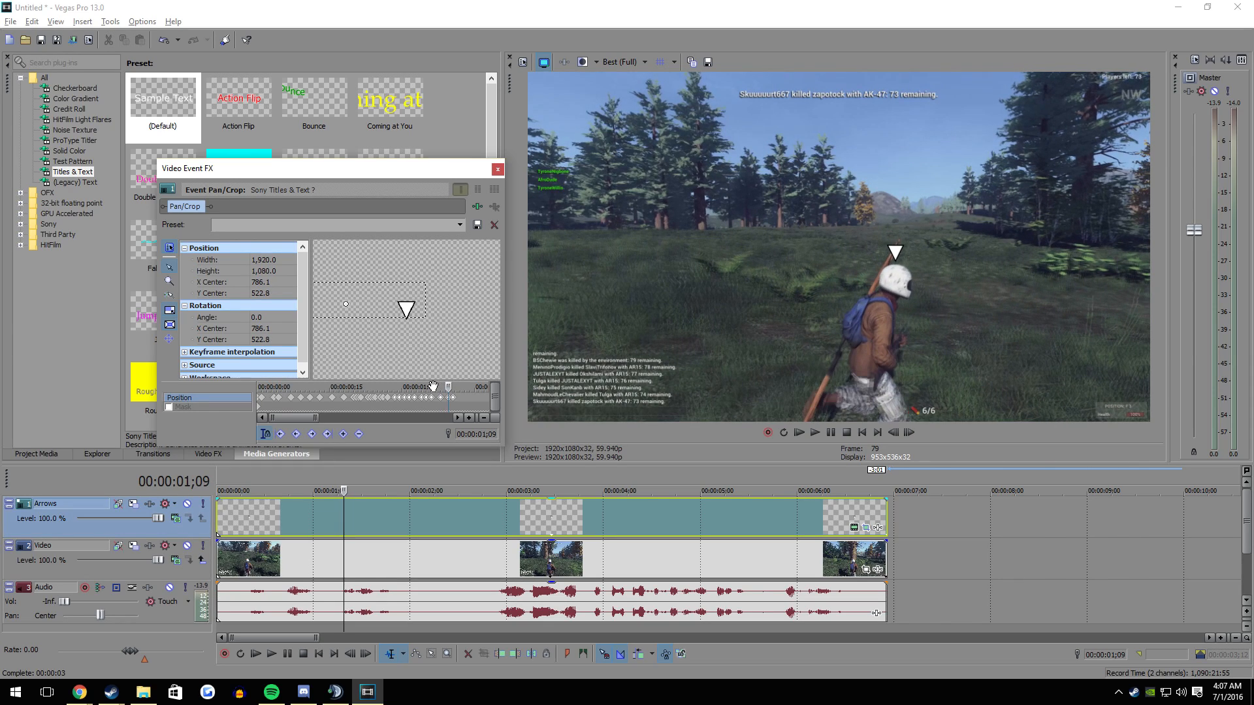
pyautogui.press('Left')
pyautogui.press('Left')
pyautogui.press('Left')
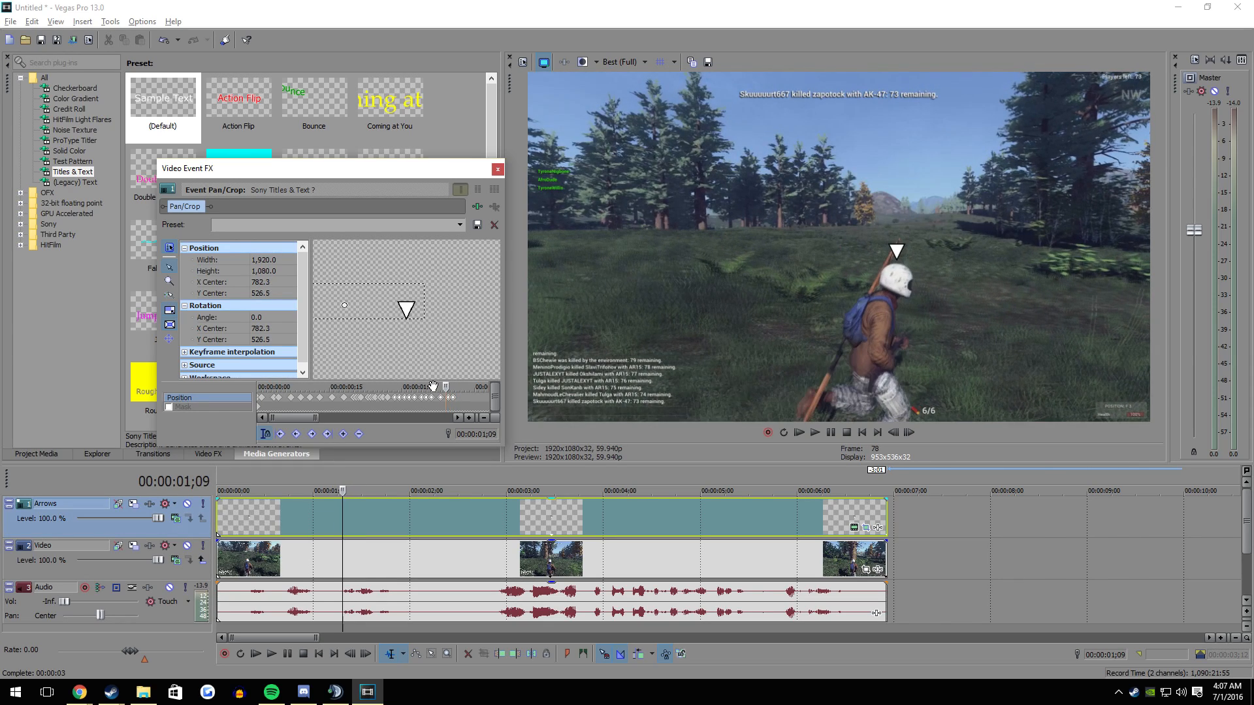
pyautogui.press('Left')
pyautogui.press('Left')
pyautogui.press('Left')
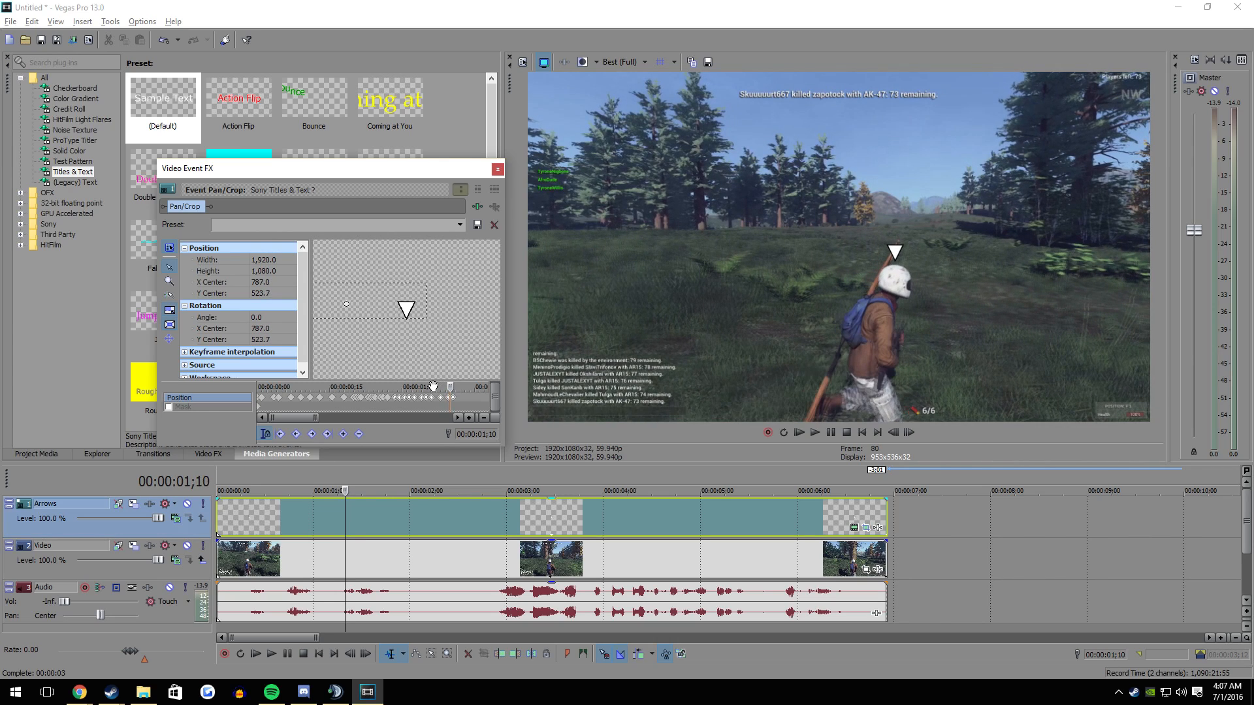
pyautogui.press('Right')
pyautogui.press('Right')
pyautogui.press('Right')
pyautogui.press('Right')
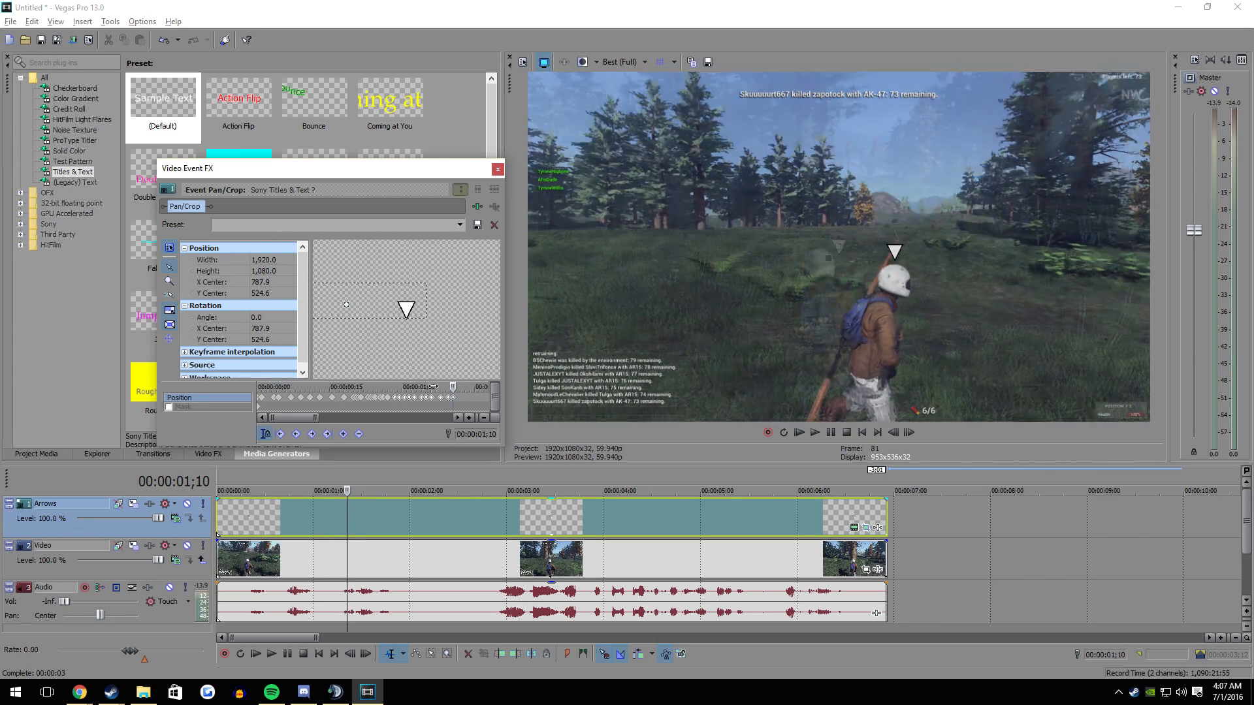
# - Move the arrow above the character's helmet at 00:00:01;12, with its X Center at about 898.7 and Y Center at 524.6
pyautogui.press('Right')
pyautogui.press('Right')
pyautogui.press('Right')
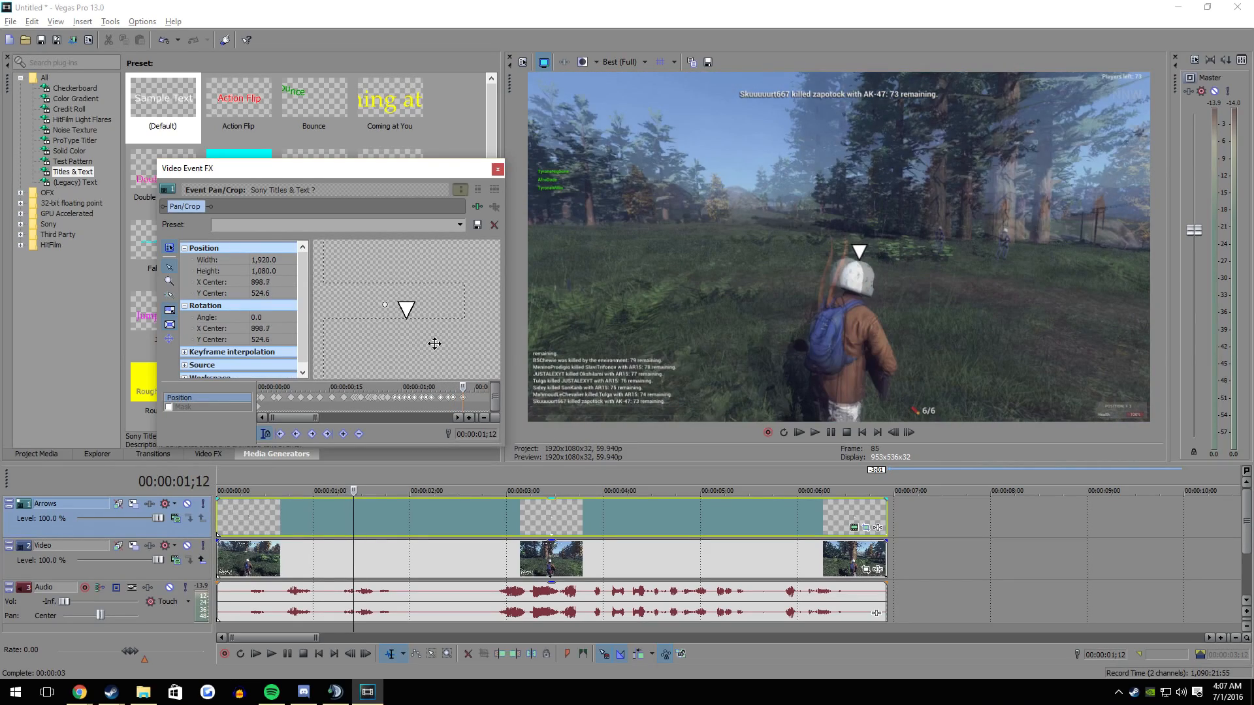
# - Continue keyframing the arrow above the character's helmet from 00:00:01;12 to 00:00:01;20, ending with its centre at about 1,022.6 × 537.8
pyautogui.press('Right')
pyautogui.press('Right')
pyautogui.press('Right')
pyautogui.press('Left')
pyautogui.press('Left')
pyautogui.press('Right')
pyautogui.press('Right')
pyautogui.press('Right')
pyautogui.scroll(1, 444, 395)
pyautogui.press('Right')
pyautogui.press('Right')
pyautogui.press('Right')
pyautogui.moveTo(405, 359)
pyautogui.mouseDown()
pyautogui.moveTo(403, 373)
pyautogui.moveTo(412, 355)
pyautogui.mouseUp()
pyautogui.press('Right')
pyautogui.press('Right')
pyautogui.press('Right')
pyautogui.press('Right')
pyautogui.press('Right')
# - Keyframe the arrow to follow the helmet up to 00:00:02;00, ending with its centre at about 1,007.6 × 565.9
pyautogui.press('Right')
pyautogui.press('Right')
pyautogui.press('Right')
pyautogui.press('Left')
pyautogui.press('Left')
pyautogui.press('Left')
pyautogui.press('Right')
pyautogui.press('Right')
pyautogui.press('Right')
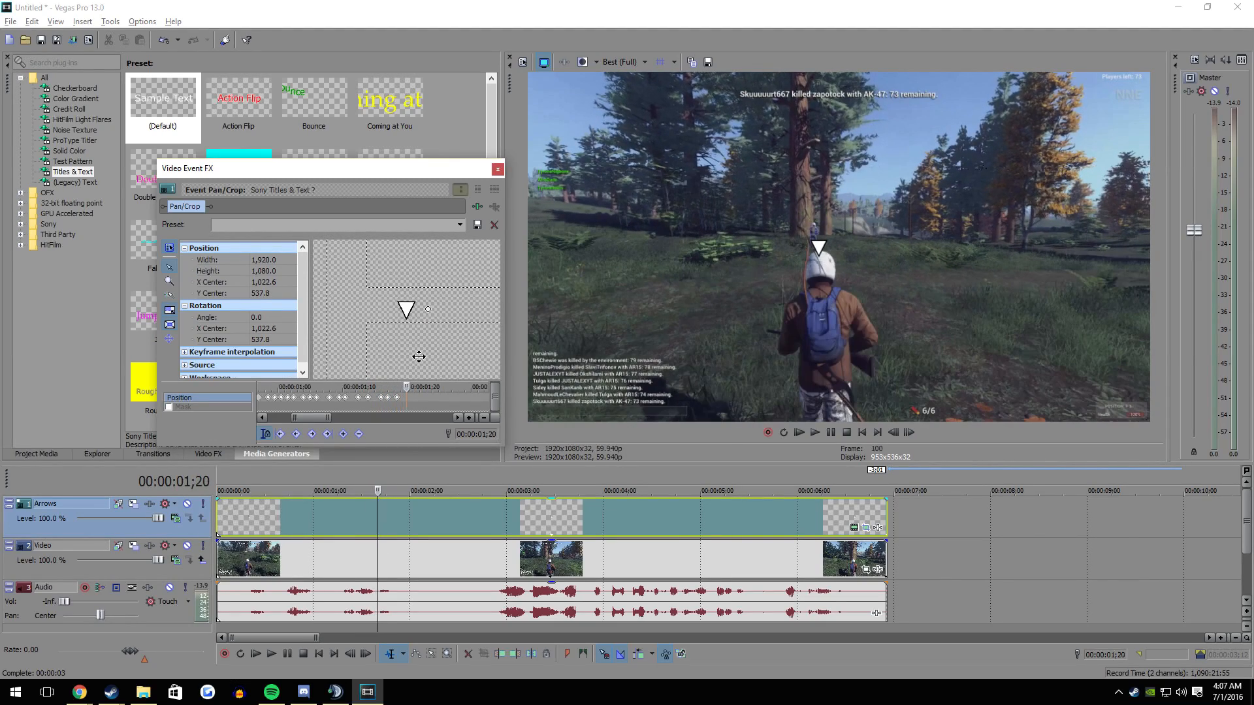
pyautogui.press('Right')
pyautogui.press('Right')
pyautogui.press('Right')
pyautogui.press('Right')
pyautogui.press('Right')
pyautogui.moveTo(450, 331)
pyautogui.mouseDown()
pyautogui.moveTo(434, 330)
pyautogui.moveTo(461, 351)
pyautogui.mouseUp()
pyautogui.press('Left')
pyautogui.press('Left')
pyautogui.press('Left')
pyautogui.press('Right')
pyautogui.press('Right')
pyautogui.press('Right')
pyautogui.press('Right')
pyautogui.press('Right')
pyautogui.press('Right')
pyautogui.press('Right')
pyautogui.press('Right')
pyautogui.press('Right')
# - Keep repositioning the arrow over the helmet every few frames up to 00:00:03;17, ending with its centre at about 996.3 × 550.9
pyautogui.press('Right')
pyautogui.press('Right')
pyautogui.press('Right')
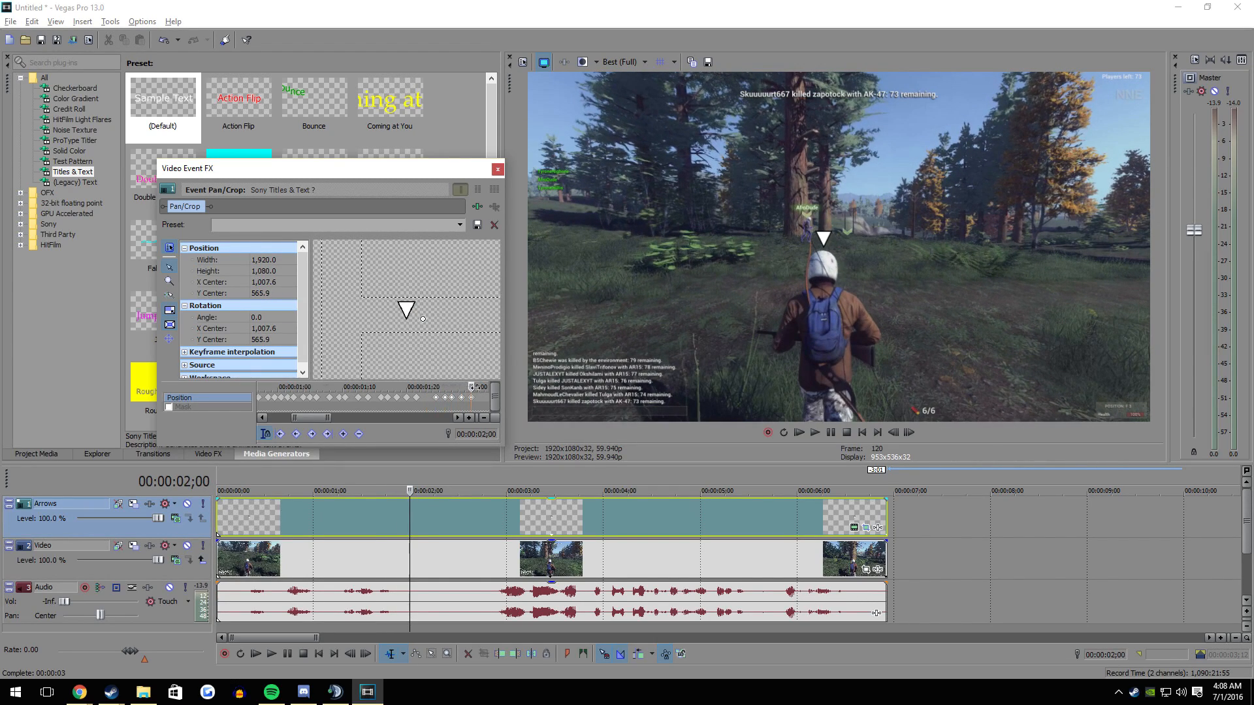
pyautogui.scroll(-3, 372, 392)
pyautogui.moveTo(410, 490)
pyautogui.mouseDown()
pyautogui.moveTo(432, 516)
pyautogui.moveTo(429, 491)
pyautogui.moveTo(411, 490)
pyautogui.mouseUp()
pyautogui.scroll(3, 365, 392)
pyautogui.press('Right')
pyautogui.press('Right')
pyautogui.press('Right')
pyautogui.moveTo(385, 344); pyautogui.dragTo(424, 389)
pyautogui.press('Right')
pyautogui.press('Right')
pyautogui.press('Right')
pyautogui.press('Right')
pyautogui.press('Right')
pyautogui.press('Right')
pyautogui.press('Right')
pyautogui.press('Right')
pyautogui.press('Right')
pyautogui.press('Down')
pyautogui.press('Right')
pyautogui.press('Right')
pyautogui.scroll(-3, 414, 390)
pyautogui.scroll(-3, 417, 390)
pyautogui.scroll(-3, 426, 388)
pyautogui.scroll(-2, 425, 389)
pyautogui.scroll(-1, 428, 388)
pyautogui.scroll(-3, 424, 388)
pyautogui.scroll(-3, 424, 389)
pyautogui.click(436, 395)
pyautogui.moveTo(426, 357)
pyautogui.mouseDown()
pyautogui.moveTo(437, 387)
pyautogui.moveTo(441, 355)
pyautogui.mouseUp()
pyautogui.moveTo(438, 386); pyautogui.dragTo(450, 387)
pyautogui.moveTo(451, 355); pyautogui.dragTo(452, 387)
pyautogui.moveTo(453, 354); pyautogui.dragTo(462, 387)
pyautogui.moveTo(462, 348); pyautogui.dragTo(469, 387)
pyautogui.scroll(1, 467, 388)
pyautogui.moveTo(372, 387); pyautogui.dragTo(379, 362)
pyautogui.moveTo(363, 386); pyautogui.dragTo(377, 387)
pyautogui.moveTo(395, 374)
pyautogui.mouseDown()
pyautogui.moveTo(391, 387)
pyautogui.moveTo(396, 355)
pyautogui.mouseUp()
pyautogui.moveTo(392, 387); pyautogui.dragTo(440, 386)
pyautogui.moveTo(440, 353); pyautogui.dragTo(470, 387)
pyautogui.moveTo(446, 345); pyautogui.dragTo(446, 347)
pyautogui.scroll(-1, 454, 391)
pyautogui.moveTo(368, 387); pyautogui.dragTo(395, 349)
pyautogui.moveTo(373, 386); pyautogui.dragTo(393, 351)
pyautogui.moveTo(377, 387); pyautogui.dragTo(385, 387)
pyautogui.moveTo(413, 366); pyautogui.dragTo(395, 386)
pyautogui.moveTo(424, 360); pyautogui.dragTo(401, 386)
pyautogui.moveTo(403, 377)
pyautogui.mouseDown()
pyautogui.moveTo(399, 387)
pyautogui.moveTo(423, 364)
pyautogui.mouseUp()
pyautogui.moveTo(406, 387); pyautogui.dragTo(431, 347)
pyautogui.scroll(-1, 418, 390)
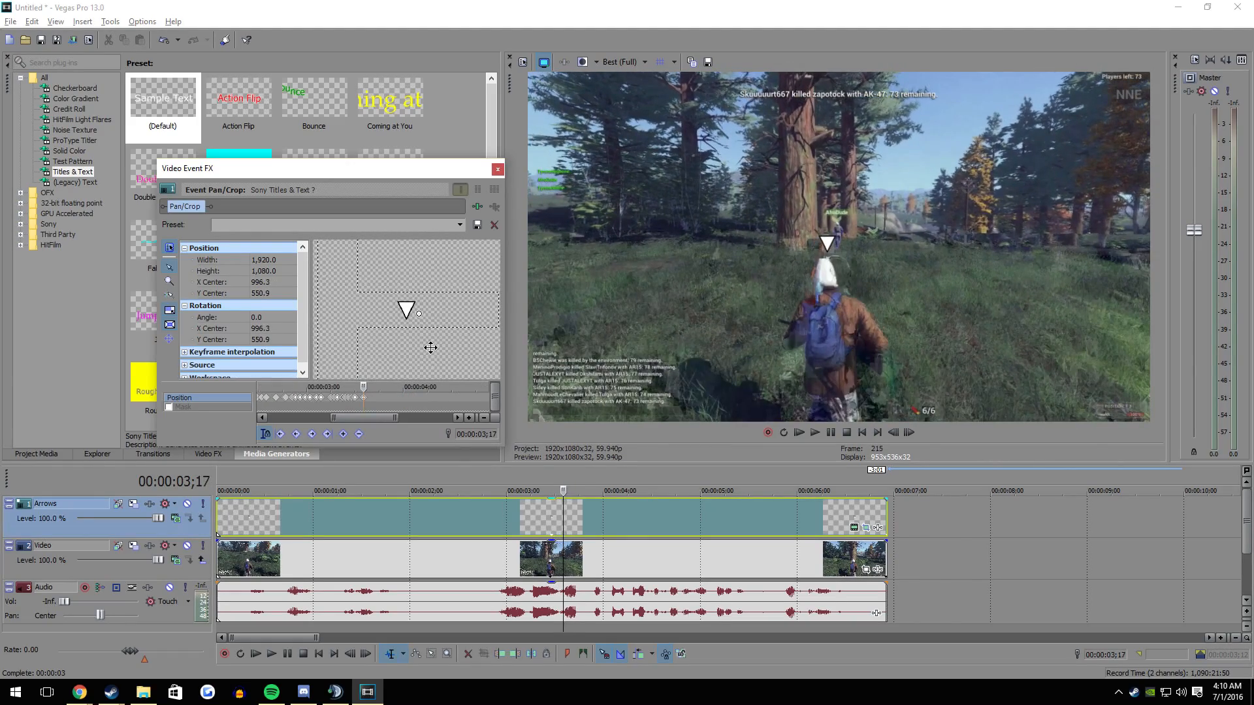
# - Keyframe the arrow above the helmet through 00:00:03;27, ending with its centre at about 955.0 × 567.8
pyautogui.moveTo(363, 386); pyautogui.dragTo(368, 387)
pyautogui.press('Right')
pyautogui.press('Right')
pyautogui.moveTo(435, 358); pyautogui.dragTo(420, 375)
pyautogui.press('Right')
pyautogui.press('Right')
pyautogui.press('Right')
pyautogui.press('Right')
pyautogui.press('Right')
pyautogui.press('Right')
pyautogui.press('Right')
pyautogui.press('Right')
pyautogui.press('Right')
pyautogui.press('Right')
pyautogui.press('Right')
pyautogui.press('Right')
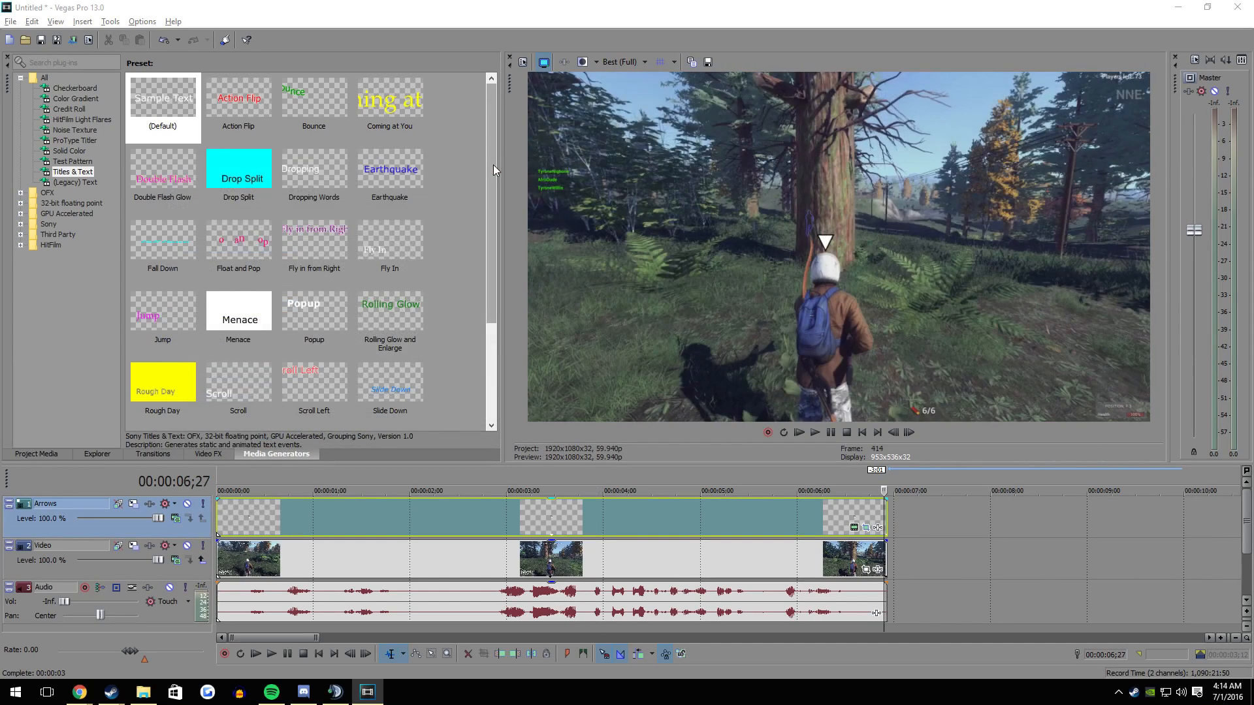
# - Add a default Titles & Text event on a new track above Arrows at the timeline's start, reading "text above character"
pyautogui.click(222, 524)
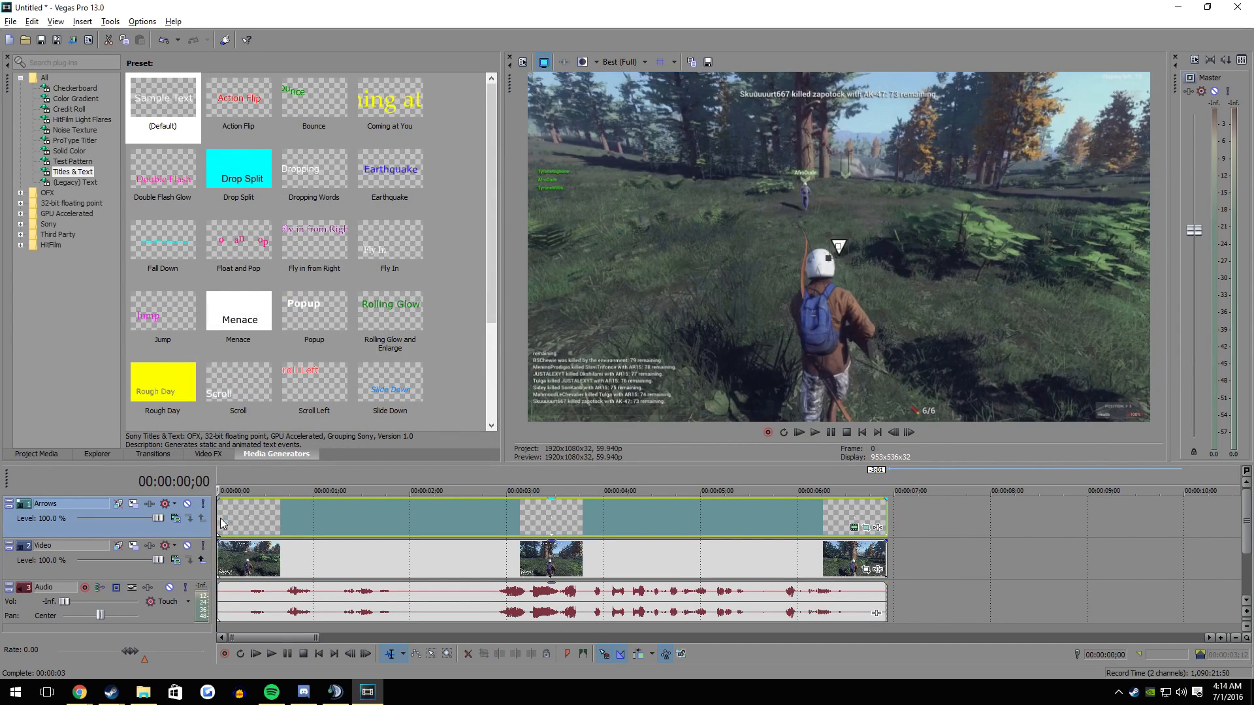
pyautogui.press('space')
pyautogui.moveTo(186, 126); pyautogui.dragTo(226, 477)
pyautogui.hotkey('ctrl', 'a')
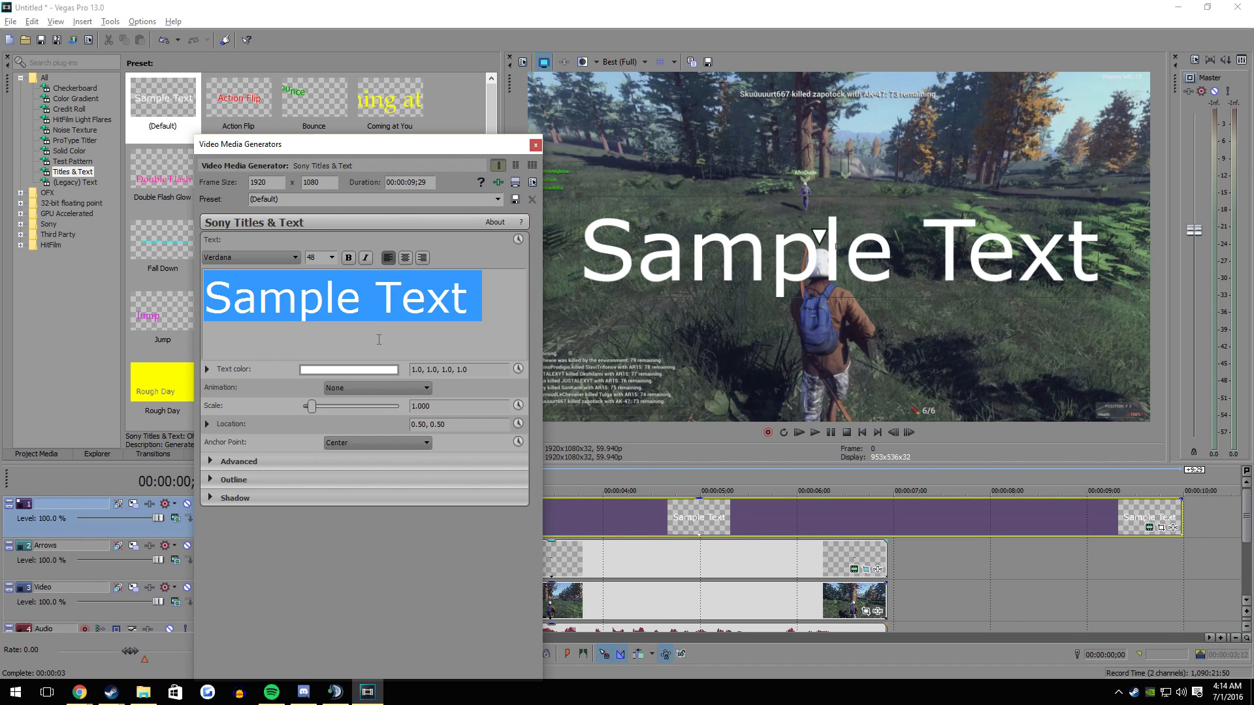
pyautogui.write('text abo')
pyautogui.write('ve character')
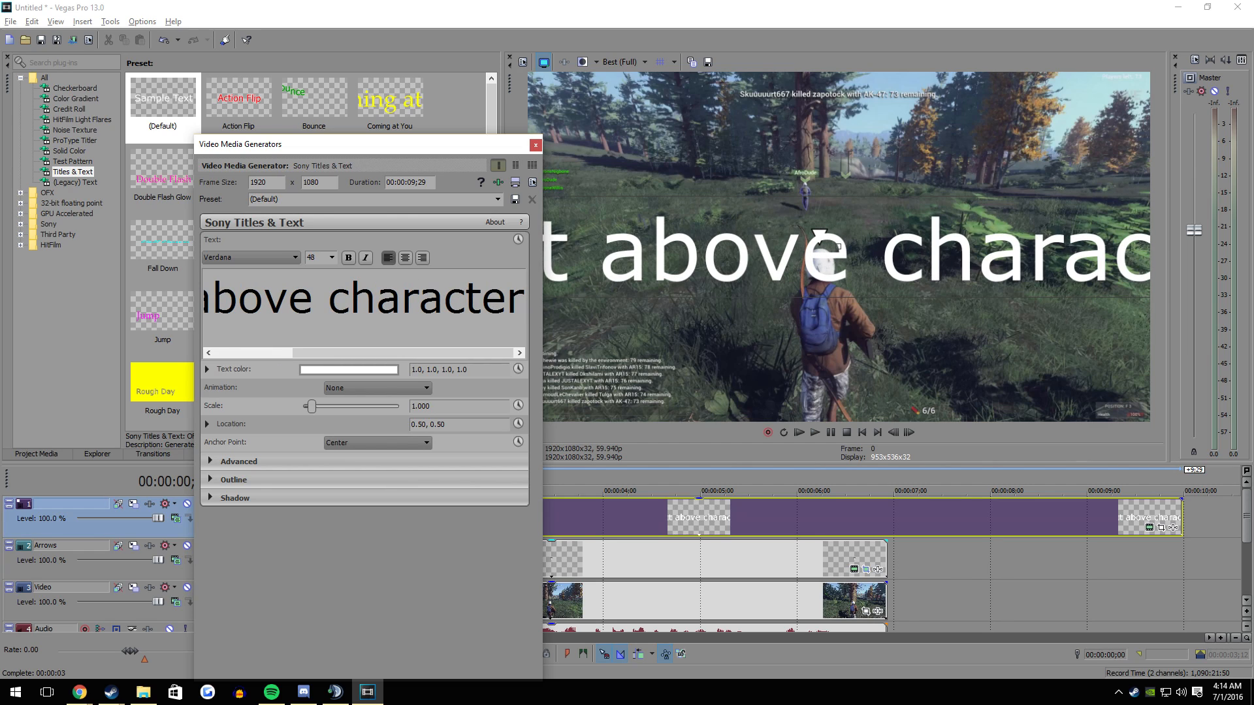
# - Set the font size of the whole "text above character" title to 12
pyautogui.hotkey('ctrl', 'a')
pyautogui.click(321, 311)
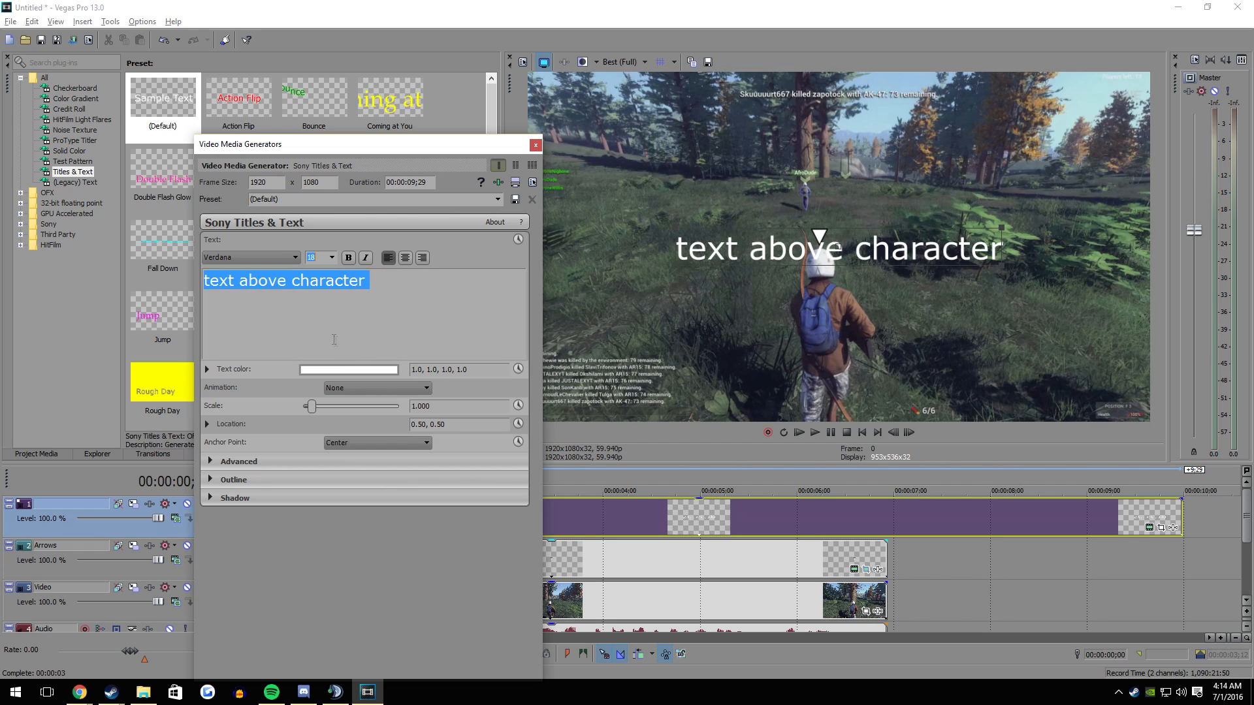
pyautogui.click(331, 258)
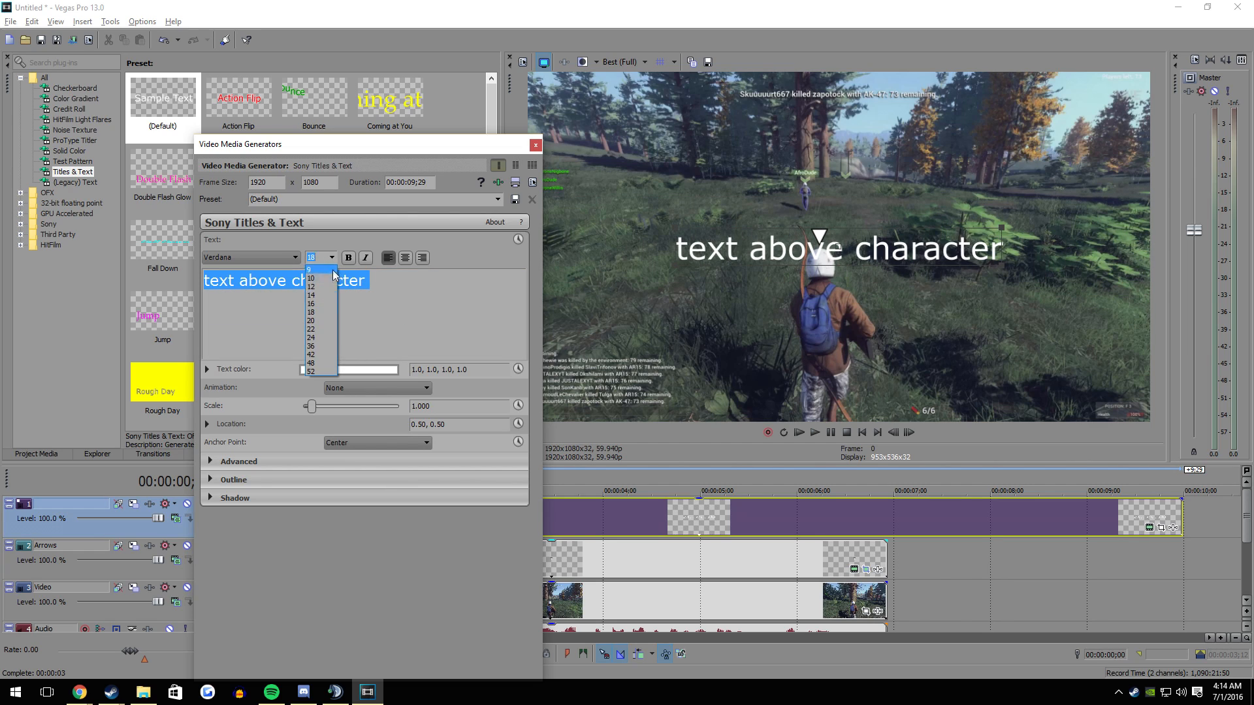
pyautogui.click(321, 307)
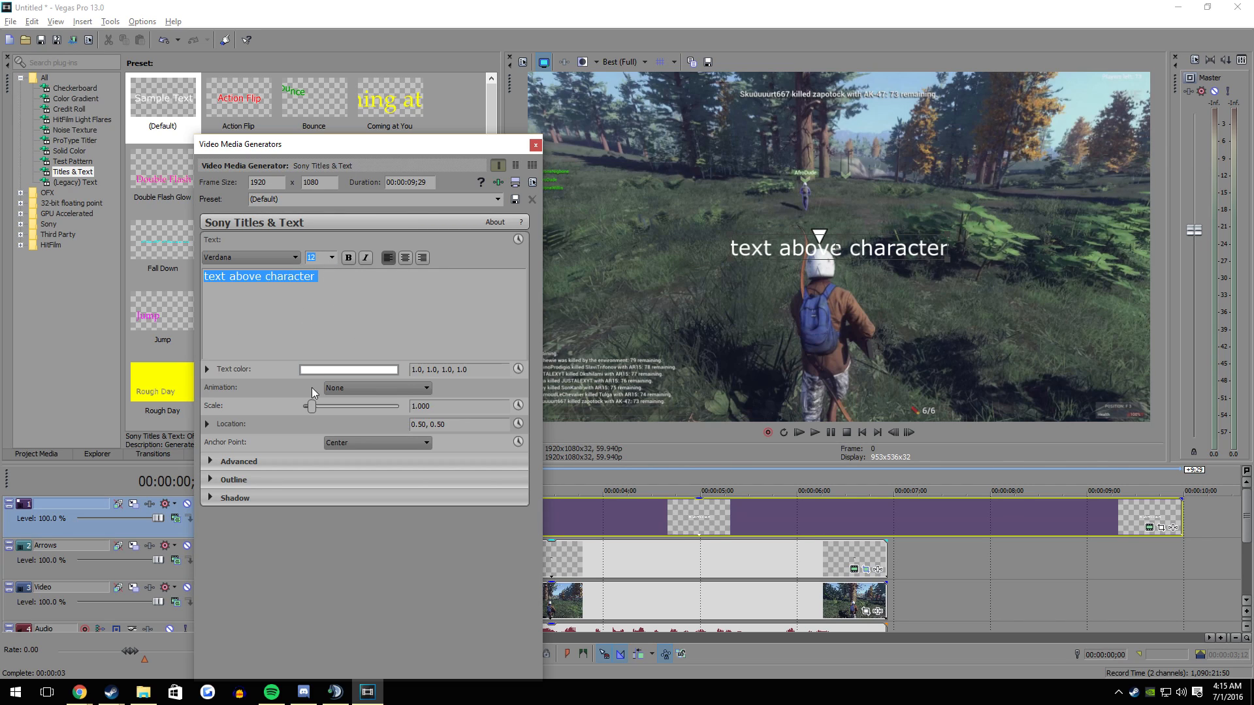
# - Give the title text a black outline with a width of 10.000
pyautogui.click(210, 479)
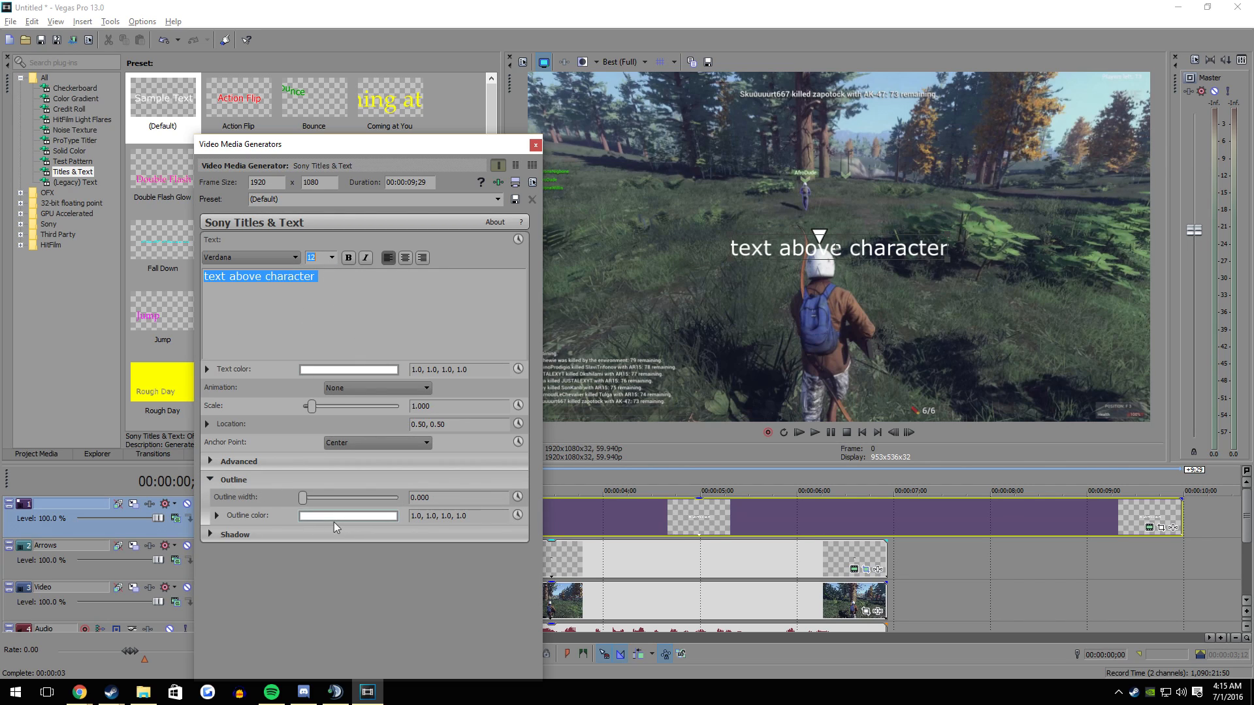
pyautogui.click(334, 518)
pyautogui.moveTo(391, 549); pyautogui.dragTo(394, 697)
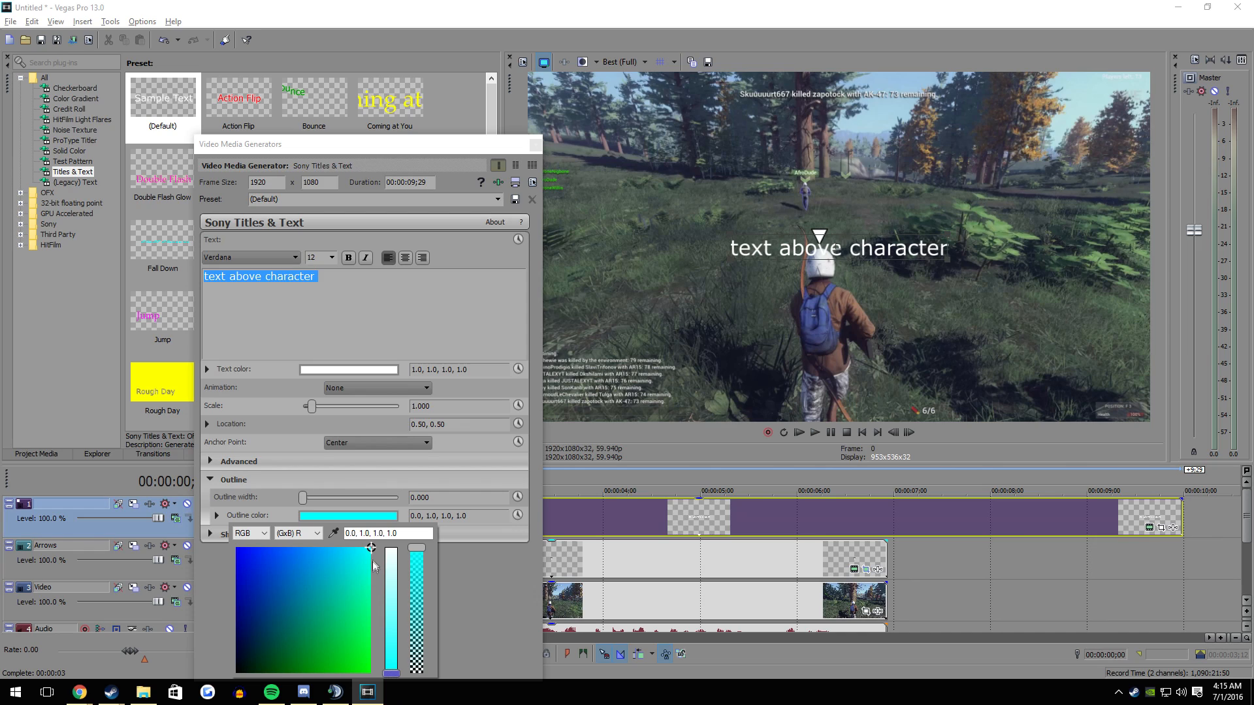
pyautogui.moveTo(370, 562); pyautogui.dragTo(214, 688)
pyautogui.click(368, 500)
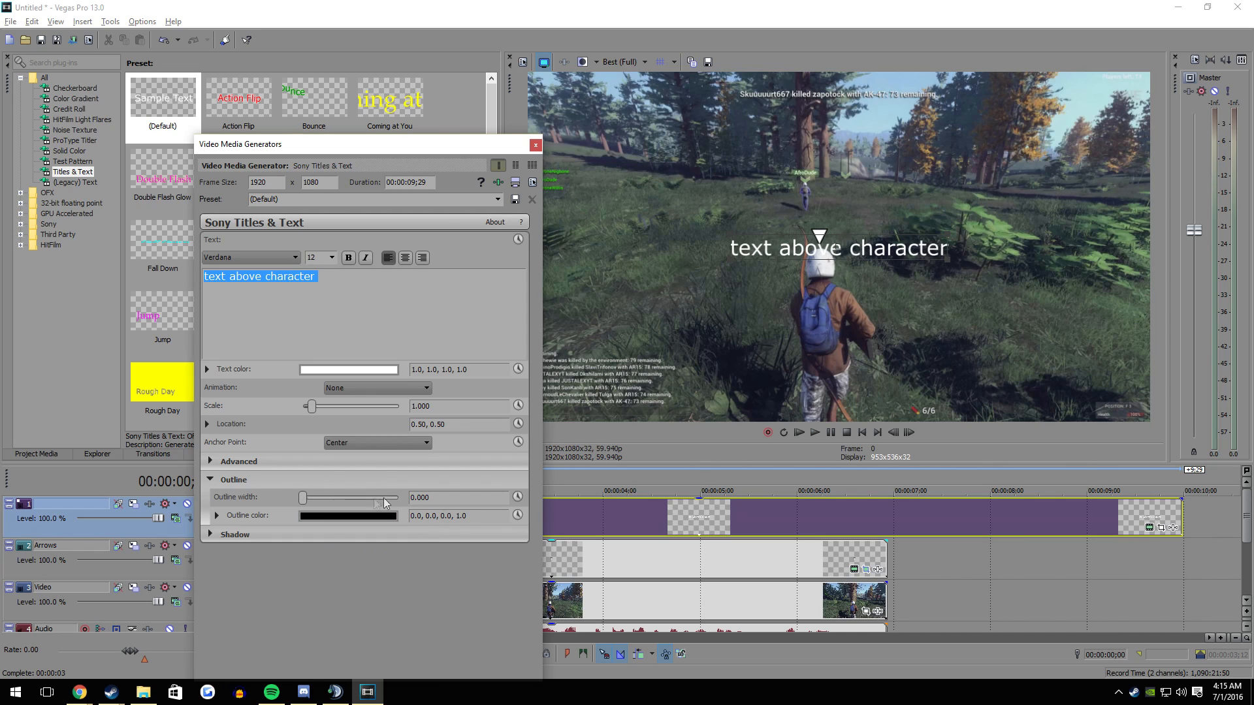
pyautogui.moveTo(302, 497); pyautogui.dragTo(400, 498)
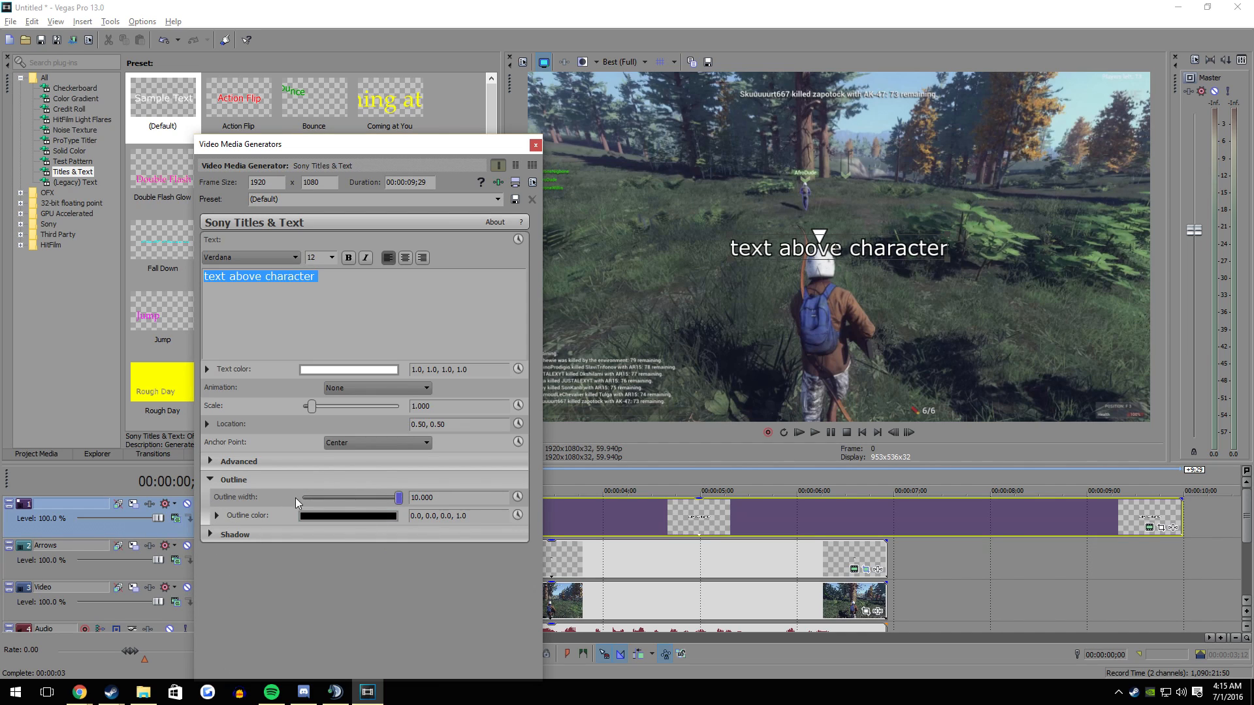
# - Position the title text just above the character's helmet, at about location 0.46, 0.54, and close its generator settings
pyautogui.moveTo(781, 252); pyautogui.dragTo(756, 235)
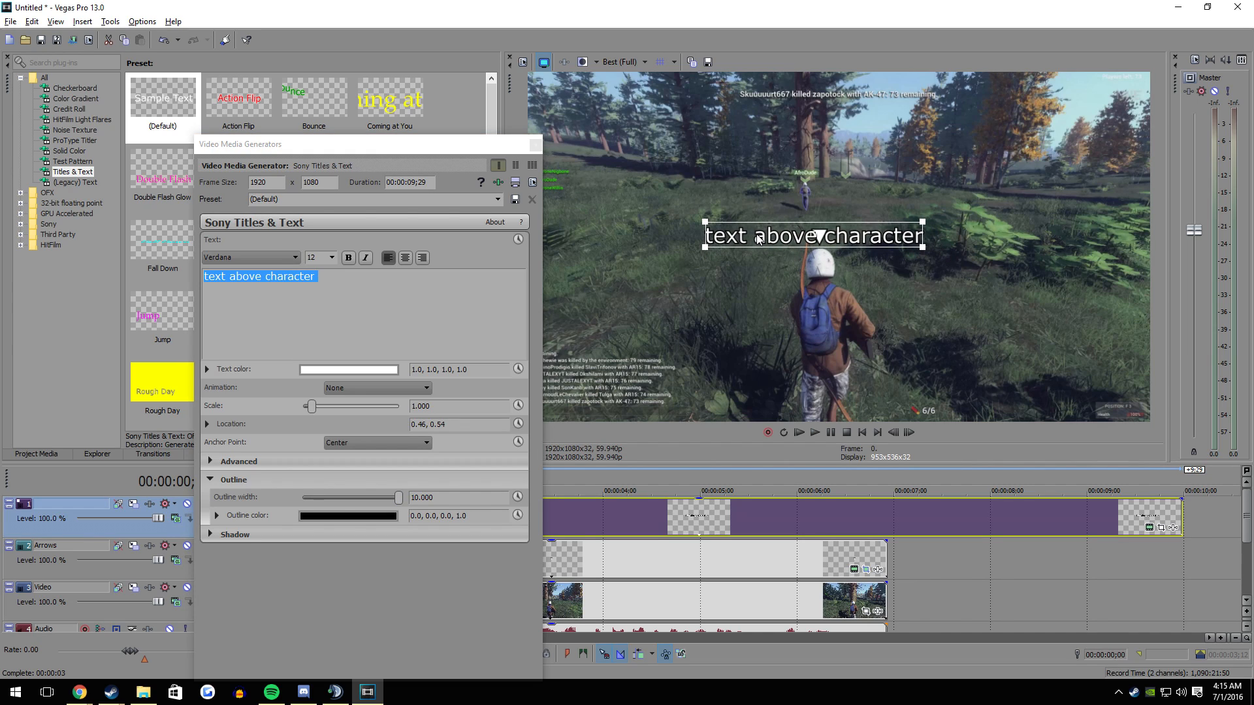
pyautogui.click(534, 147)
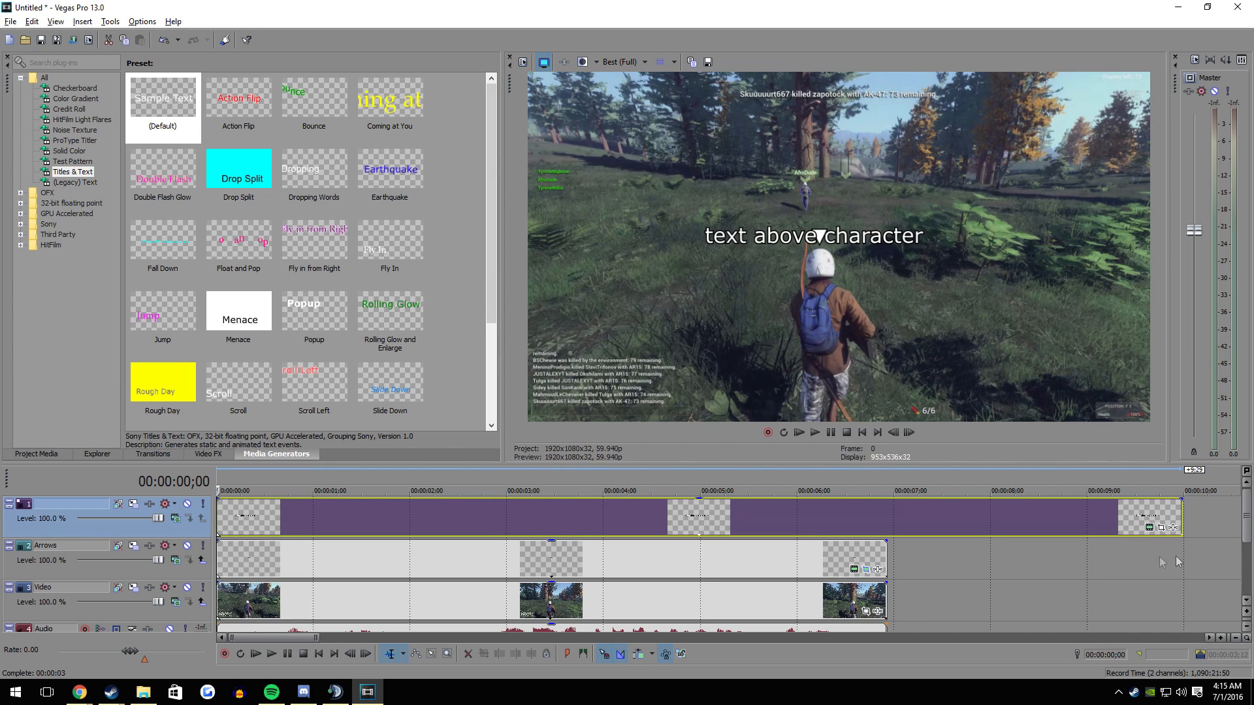
# - Split the title event at the end of the video clip and delete the excess part
pyautogui.click(885, 518)
pyautogui.press('s')
pyautogui.click(939, 522)
pyautogui.press('Delete')
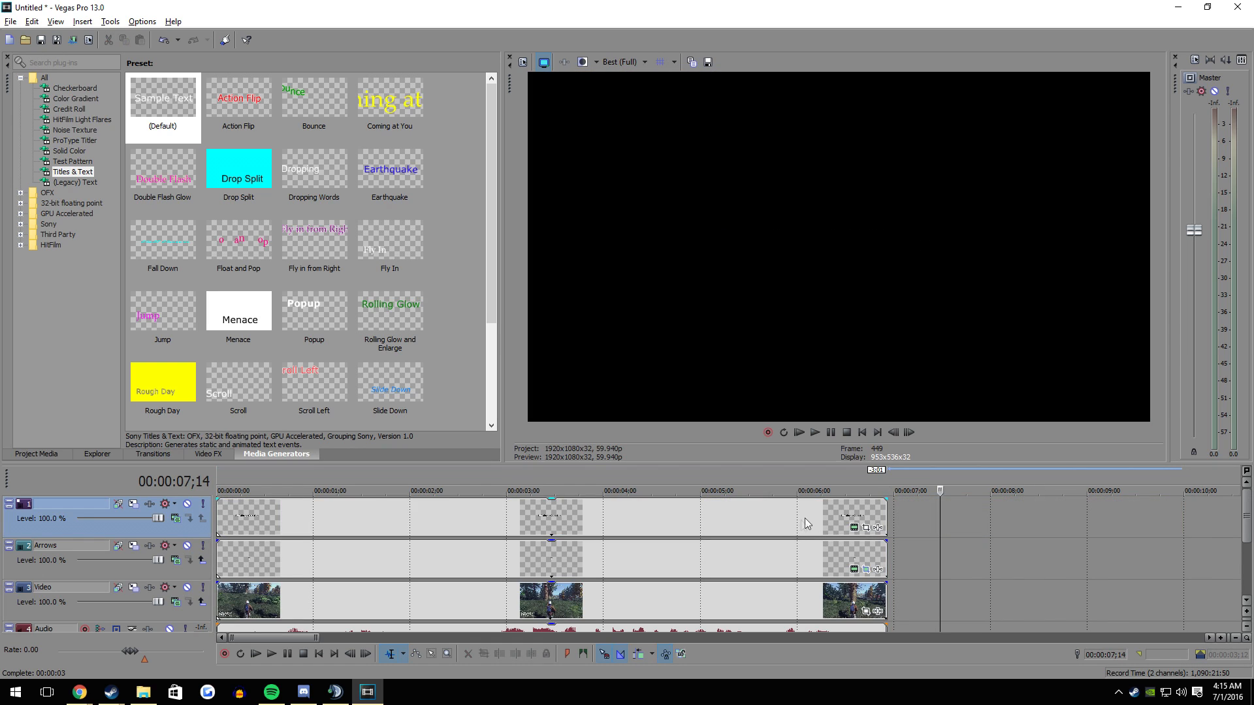
pyautogui.click(807, 522)
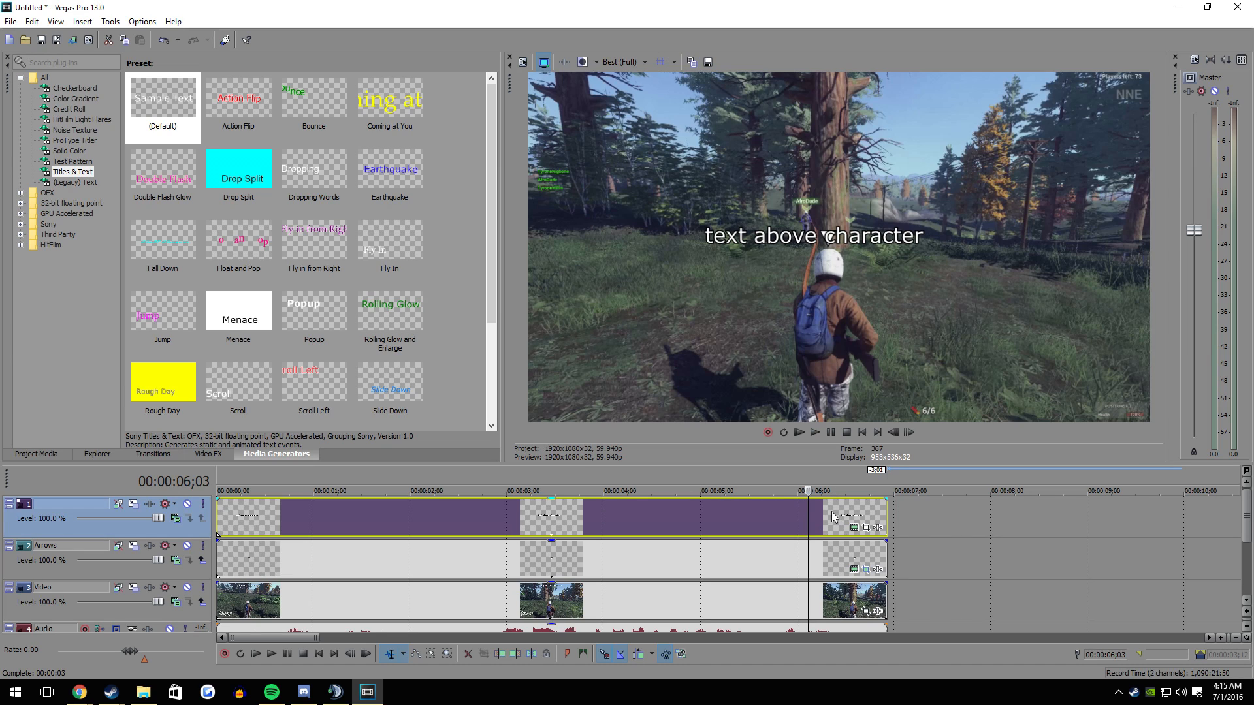
pyautogui.click(800, 517)
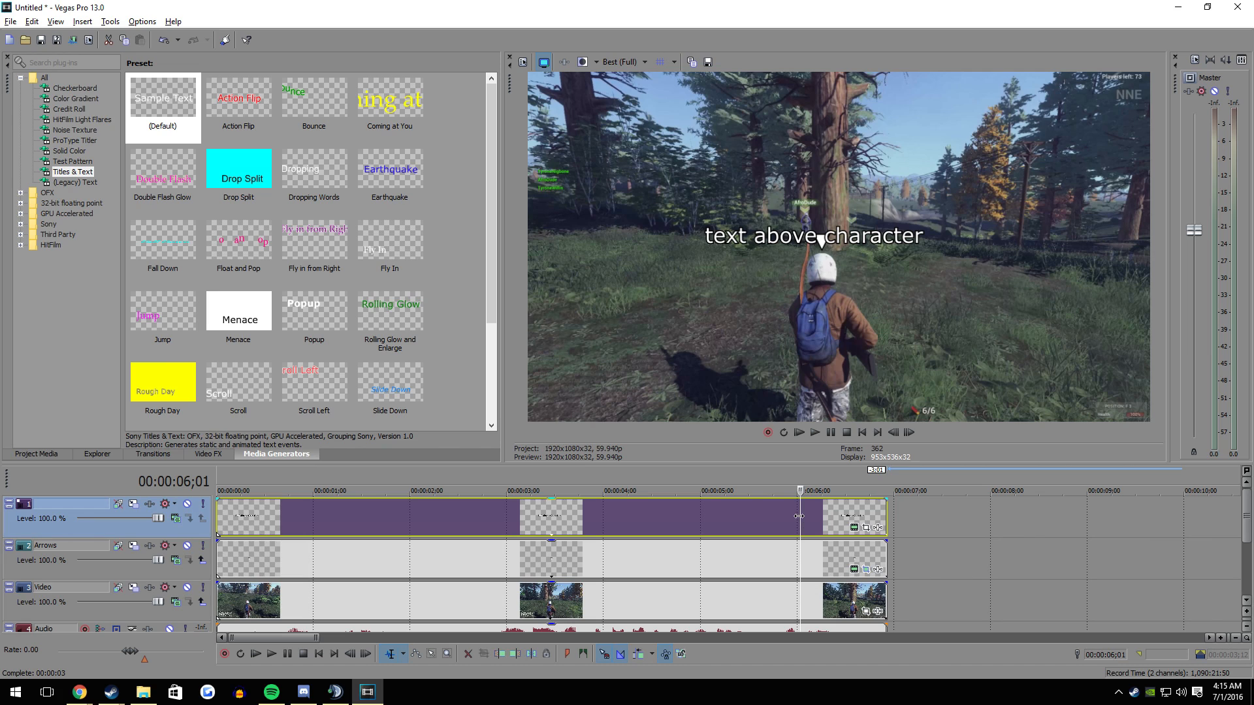
pyautogui.press('s')
pyautogui.hotkey('ctrl', 'z')
pyautogui.hotkey('ctrl', 'shift', 'z')
pyautogui.hotkey('ctrl', 'z')
# - Copy all of the arrow event's Pan/Crop position keyframes and close its Pan/Crop window
pyautogui.click(865, 527)
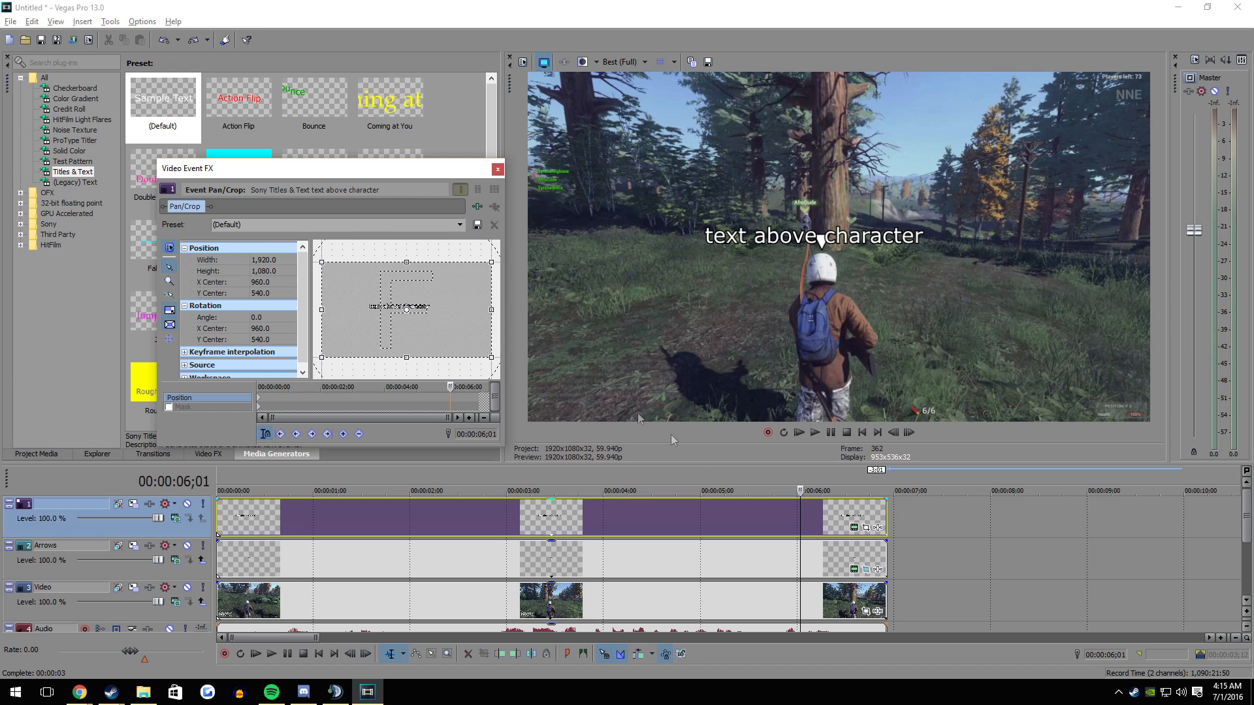
pyautogui.click(866, 569)
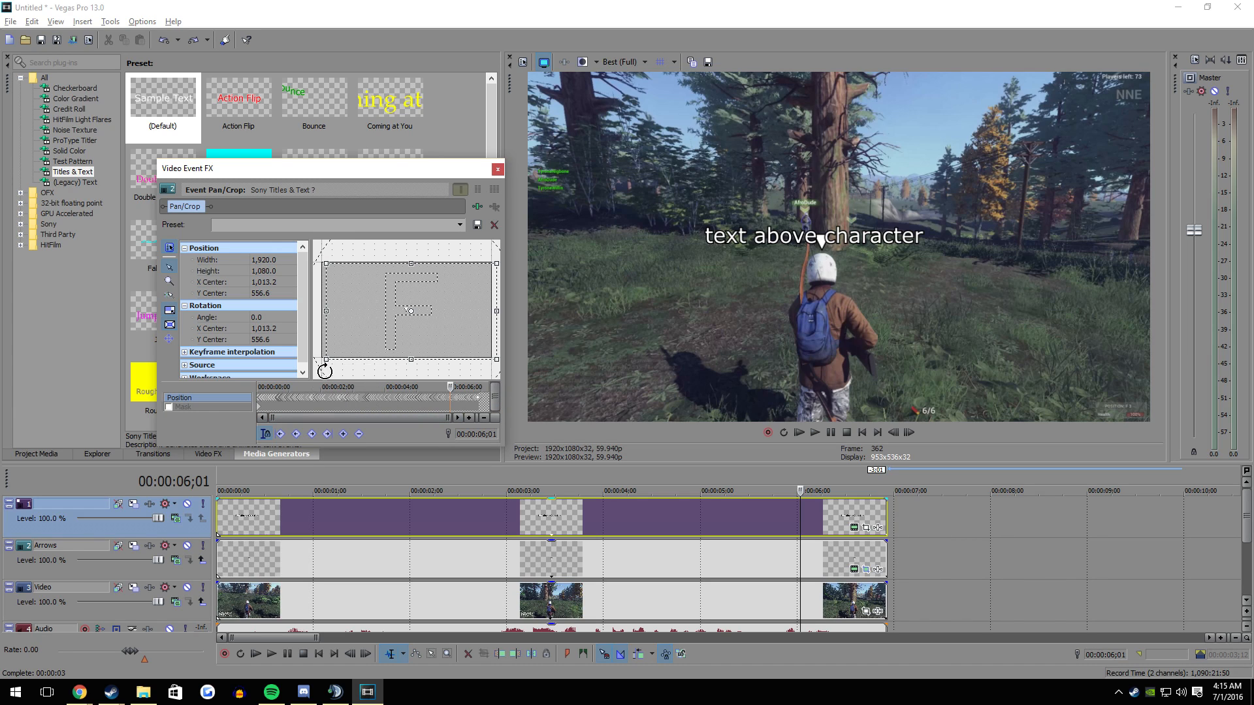
pyautogui.moveTo(366, 168); pyautogui.dragTo(857, 182)
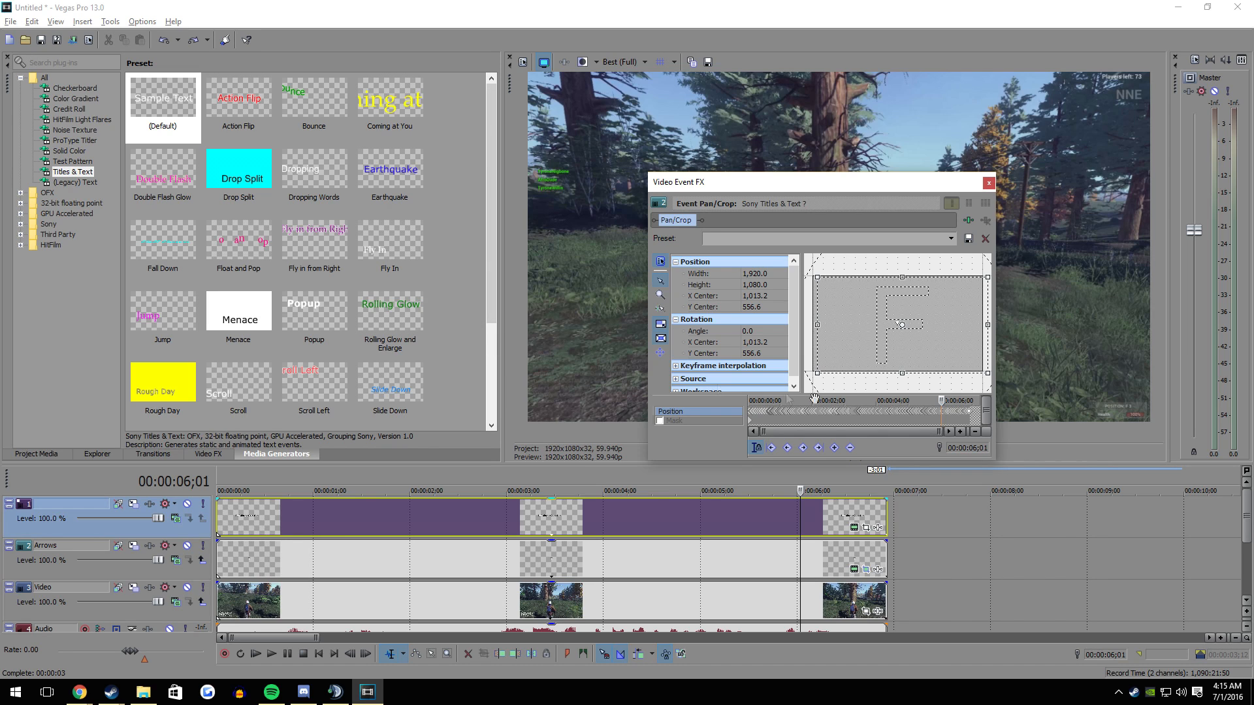
pyautogui.moveTo(976, 412); pyautogui.dragTo(656, 411)
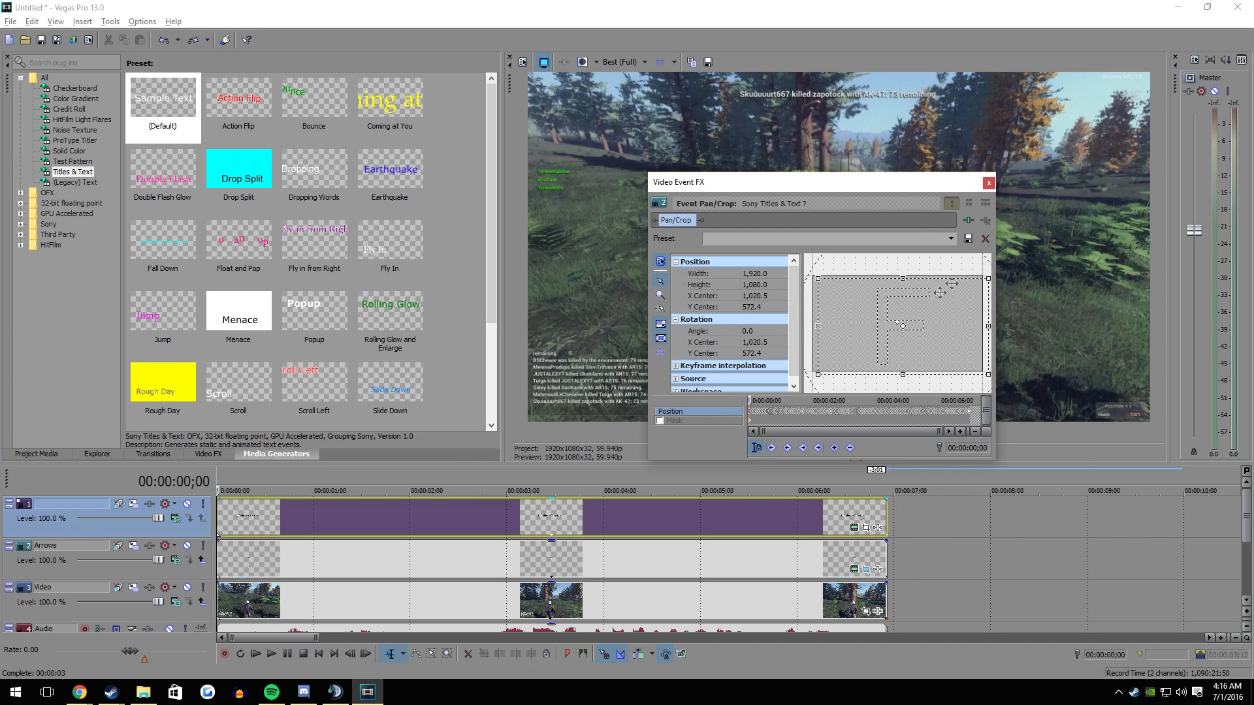
pyautogui.click(989, 185)
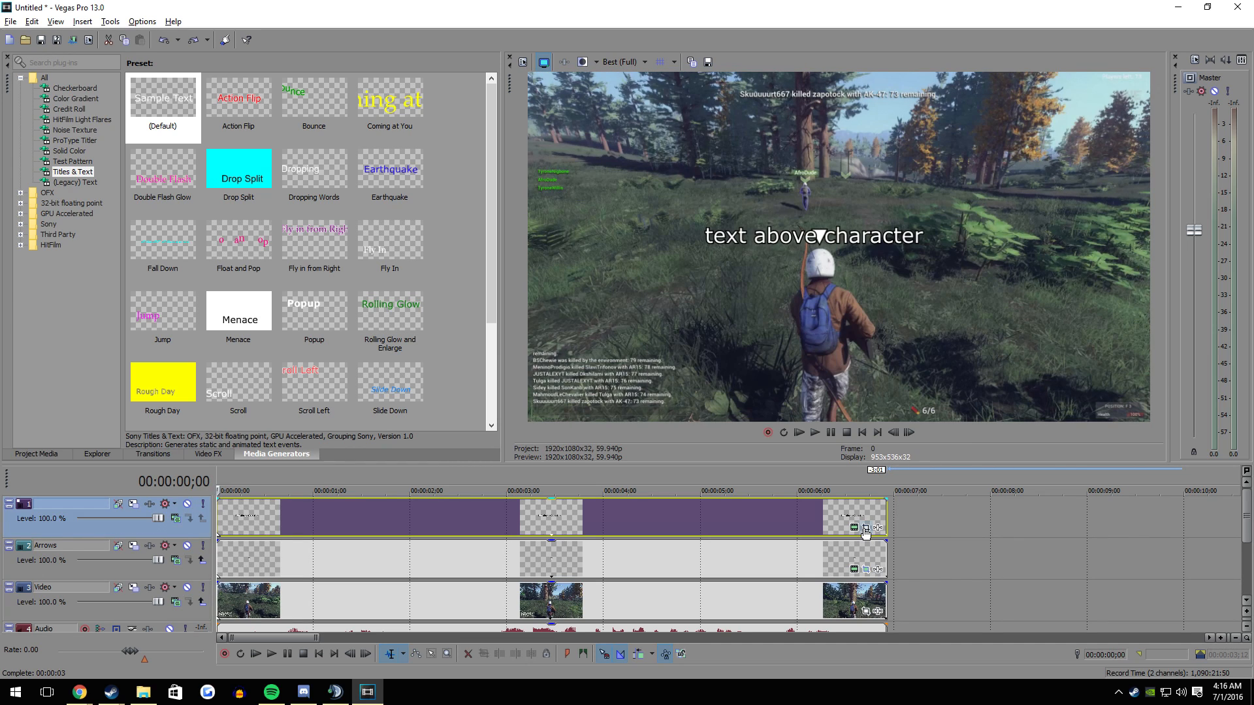
# - Paste the arrow's position keyframes at 00:00:00;00 in the "text above character" event's Pan/Crop
pyautogui.click(865, 529)
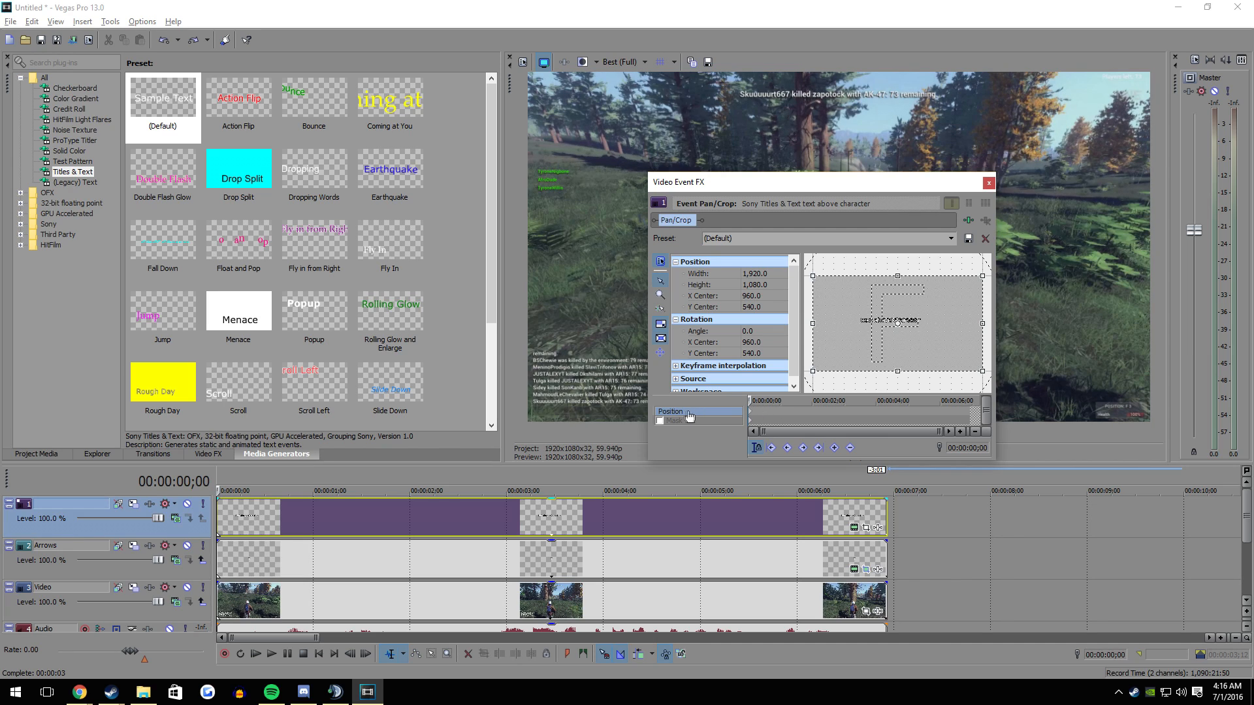
pyautogui.hotkey('ctrl', 'v')
pyautogui.press('space')
pyautogui.hotkey('ctrl', 'z')
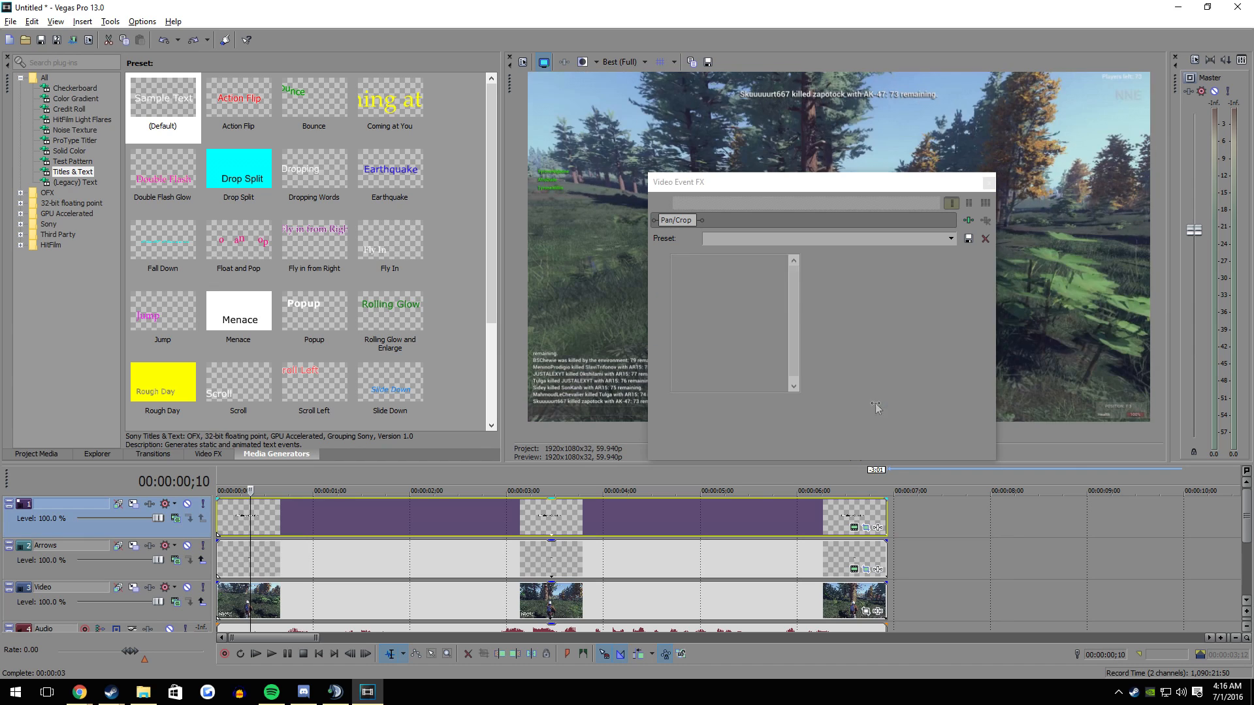
pyautogui.press('space')
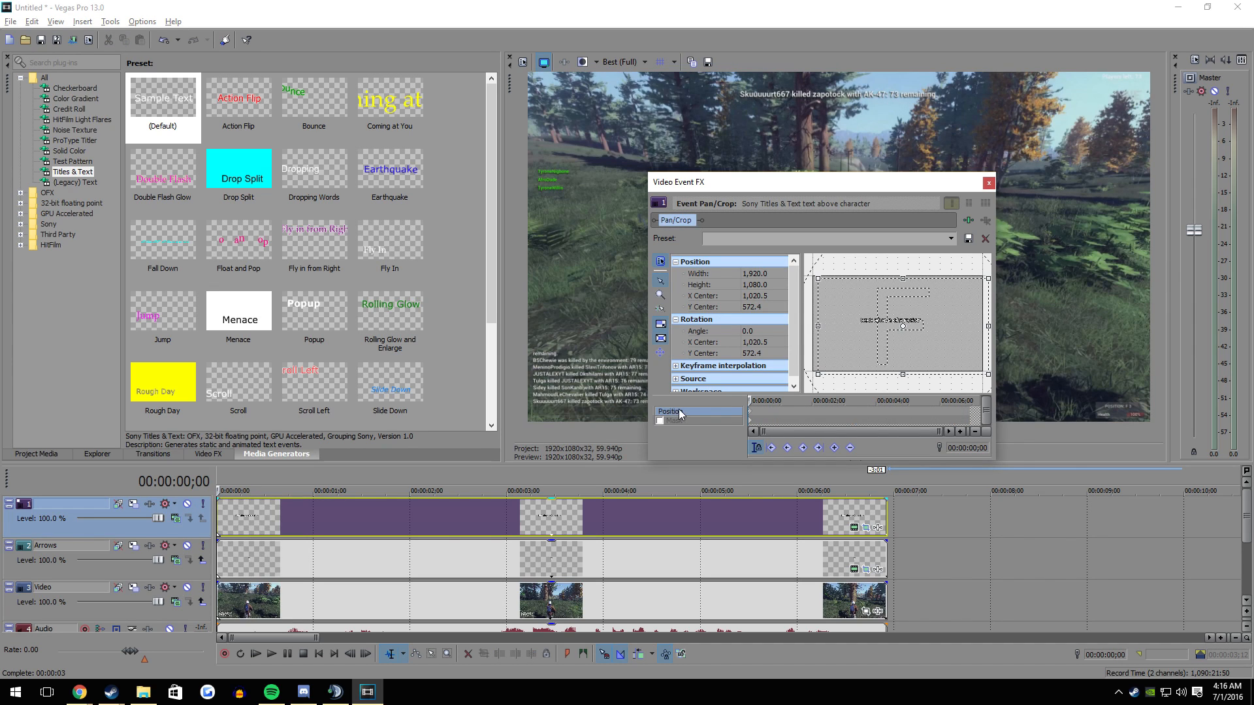
pyautogui.hotkey('ctrl', 'v')
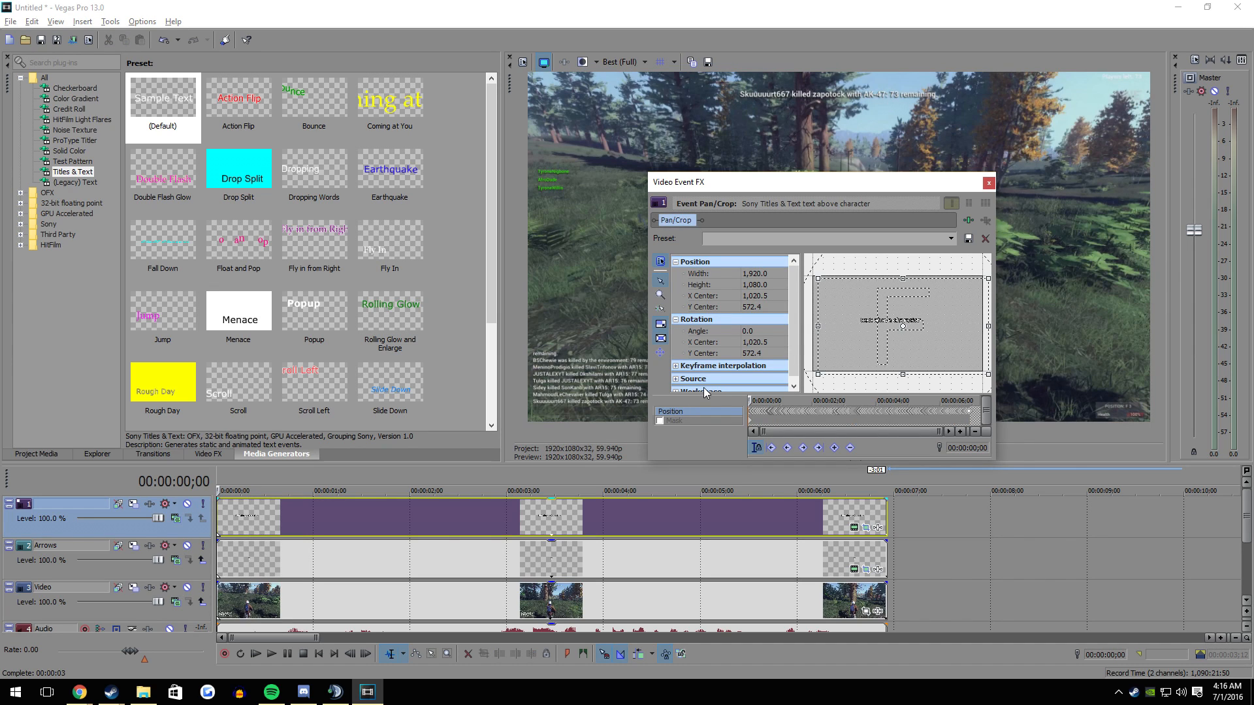
pyautogui.click(989, 184)
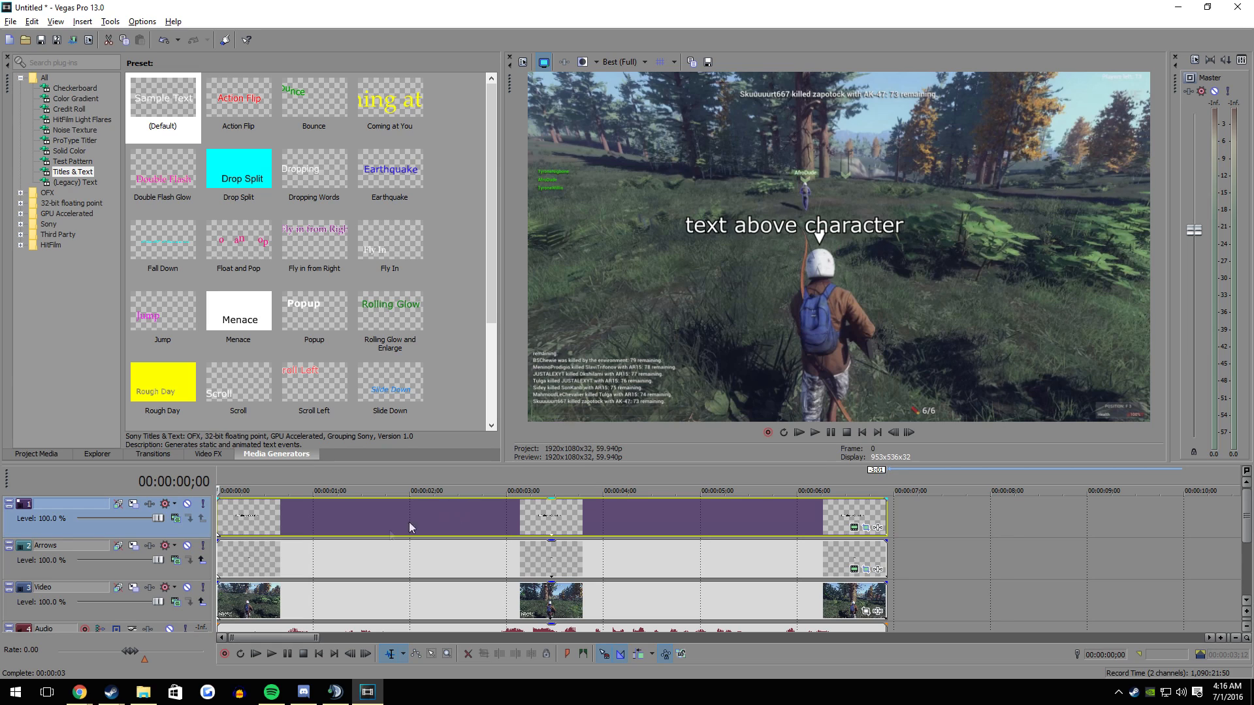
# - Shift the title text over the arrow at the event's start, to about location 0.50, 0.51
pyautogui.click(271, 526)
pyautogui.click(218, 520)
pyautogui.click(853, 527)
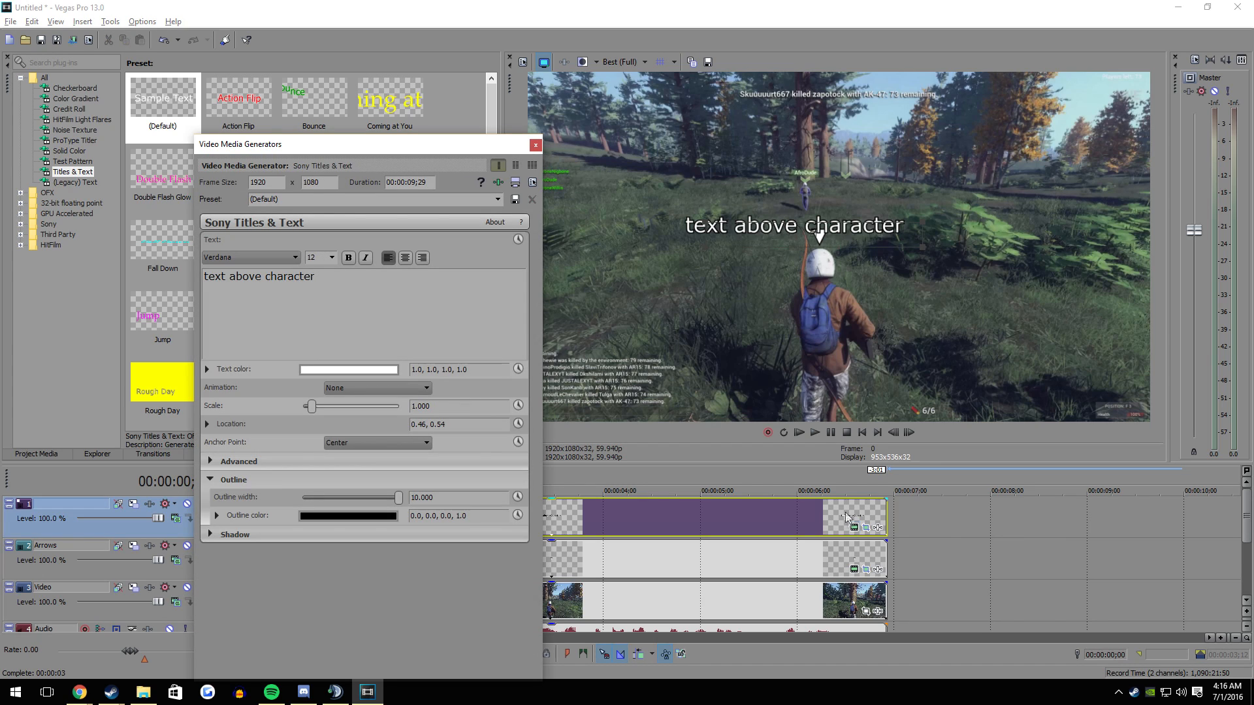
pyautogui.moveTo(812, 230); pyautogui.dragTo(837, 244)
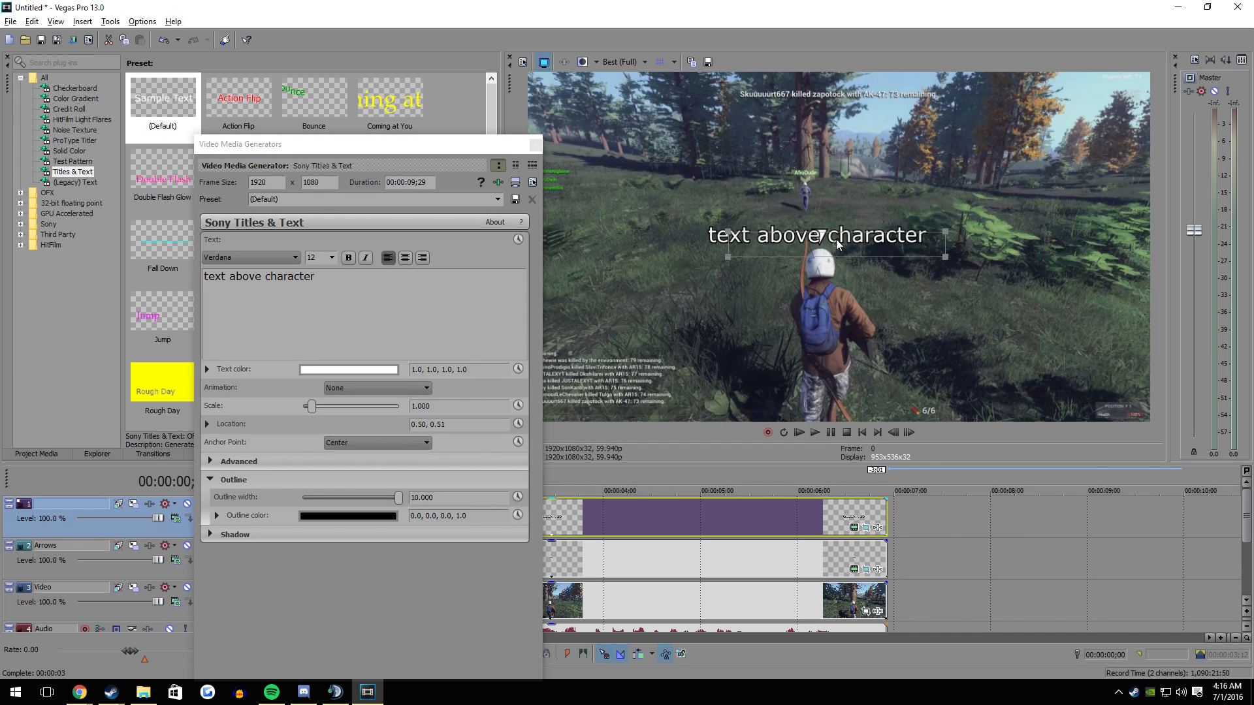
pyautogui.click(853, 568)
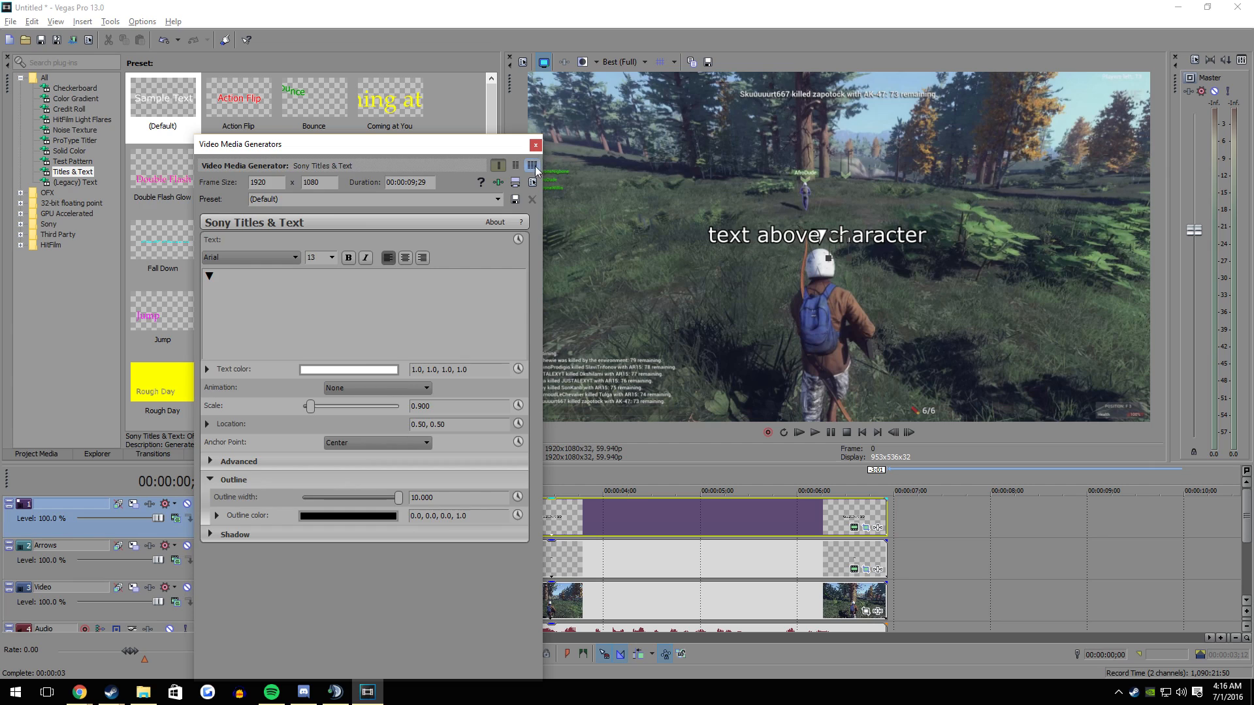
pyautogui.click(535, 145)
pyautogui.click(848, 570)
pyautogui.click(853, 569)
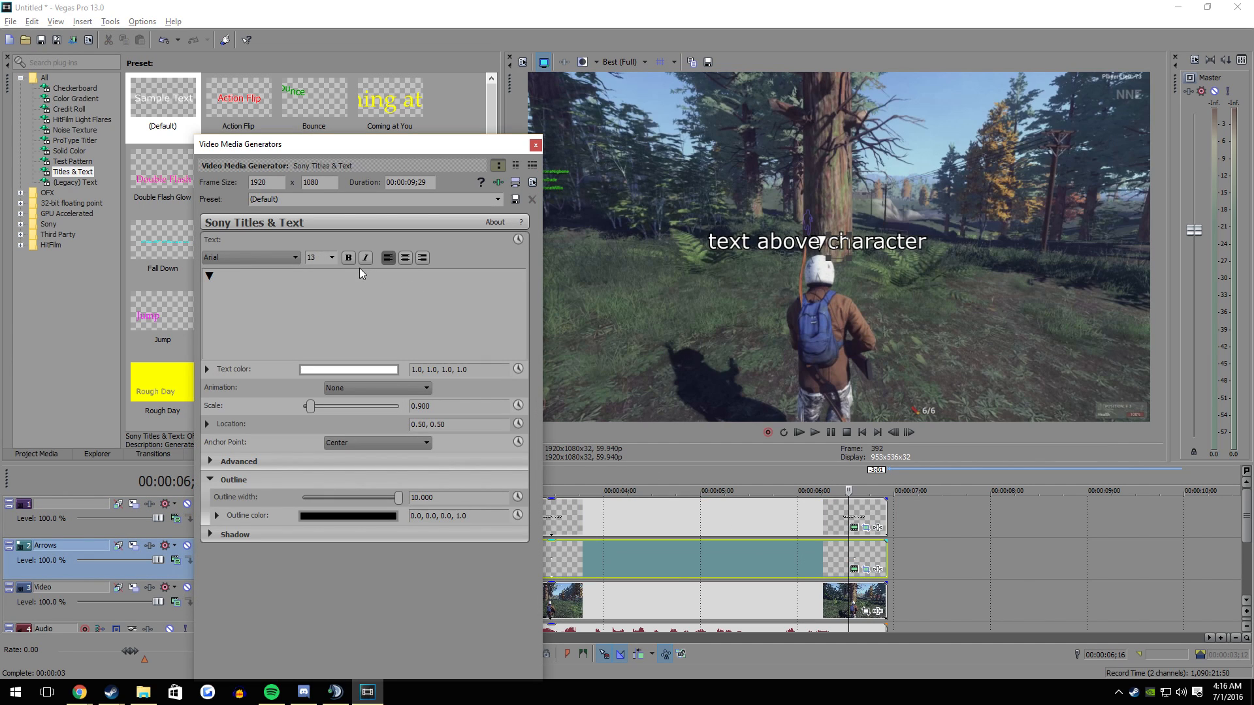
pyautogui.click(536, 145)
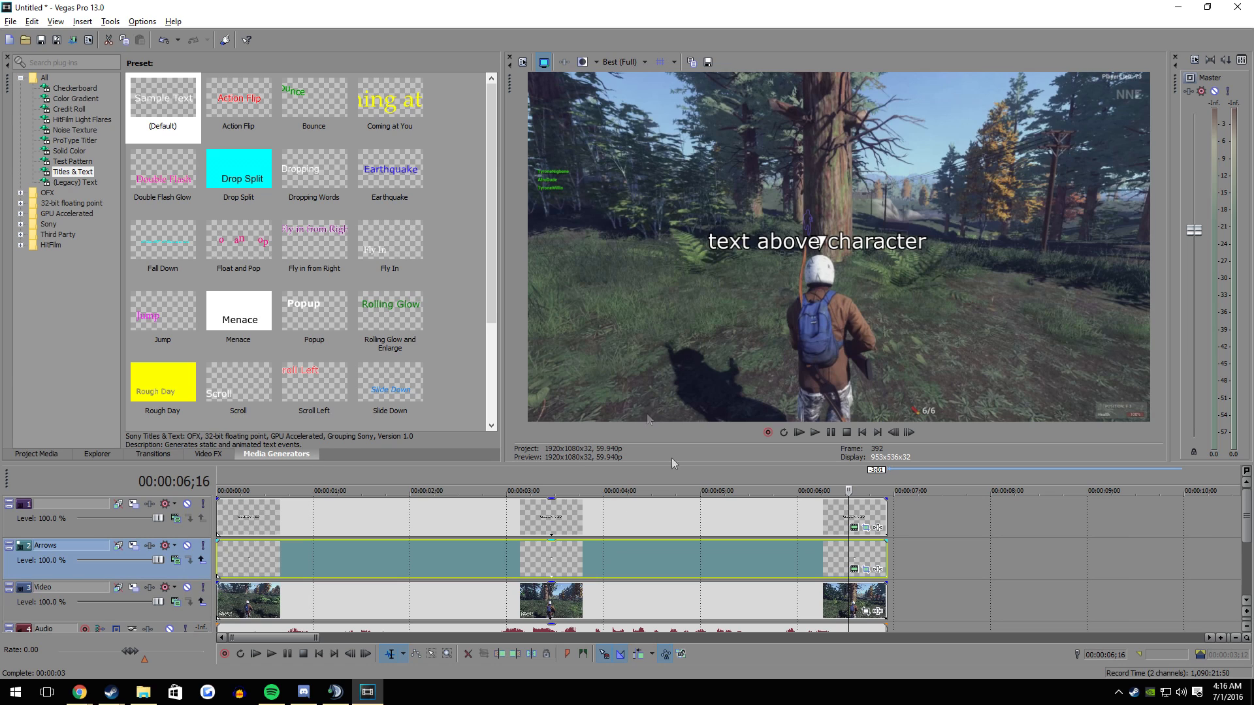
pyautogui.click(716, 568)
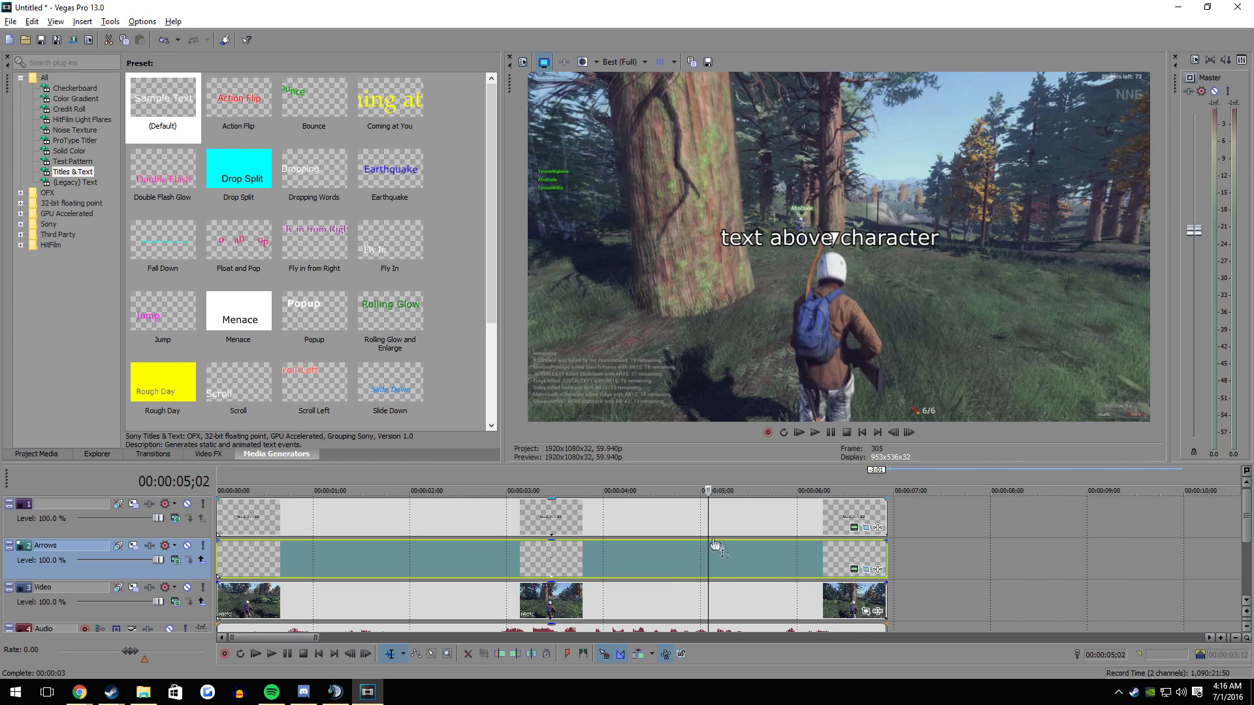
pyautogui.click(866, 570)
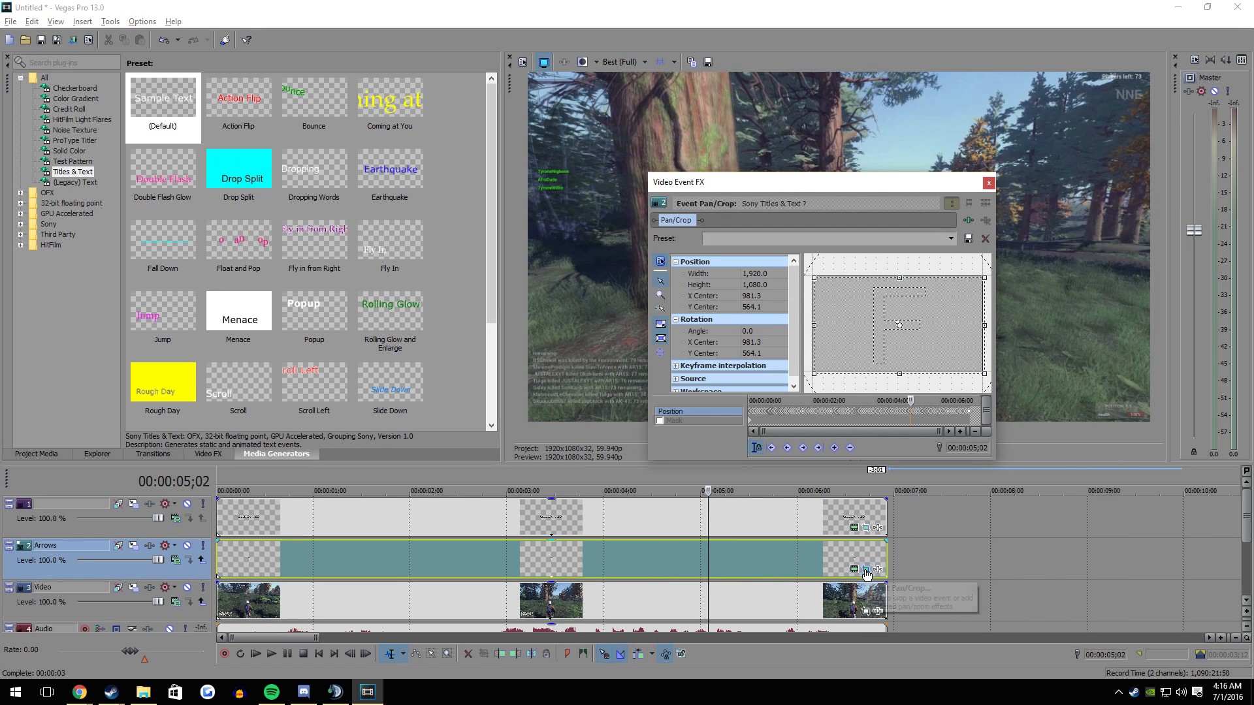
pyautogui.click(989, 183)
pyautogui.click(866, 528)
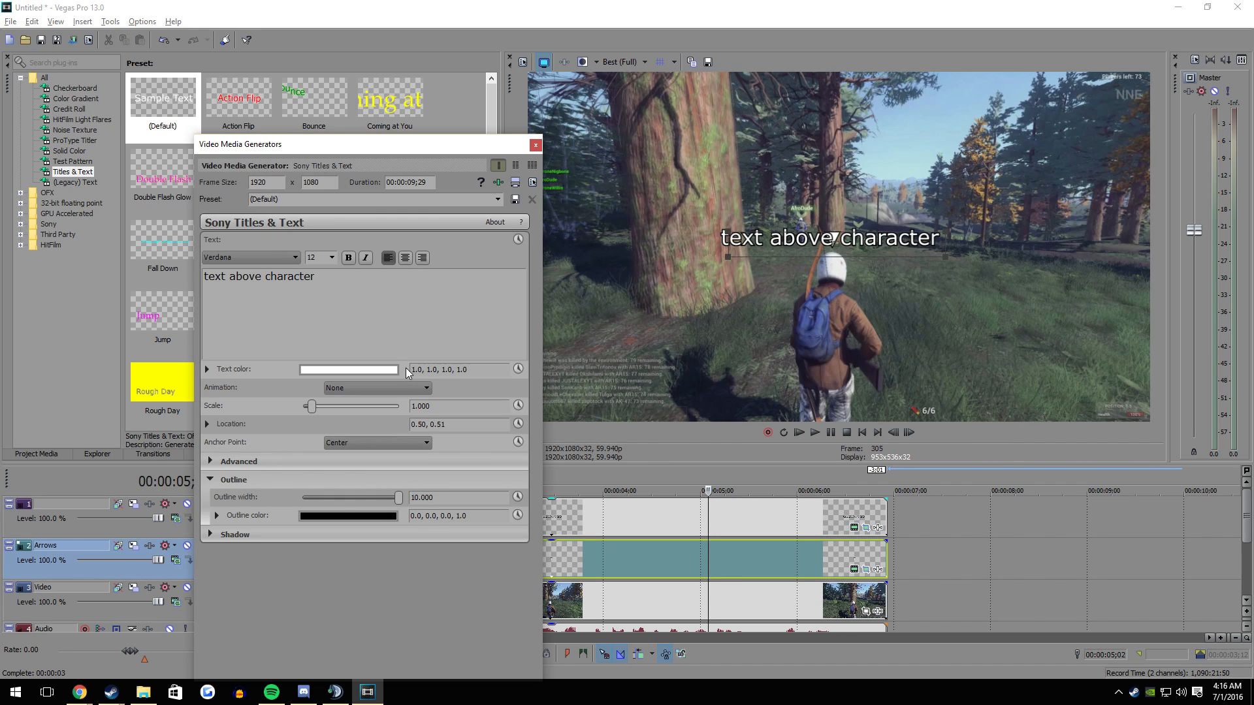
pyautogui.click(536, 144)
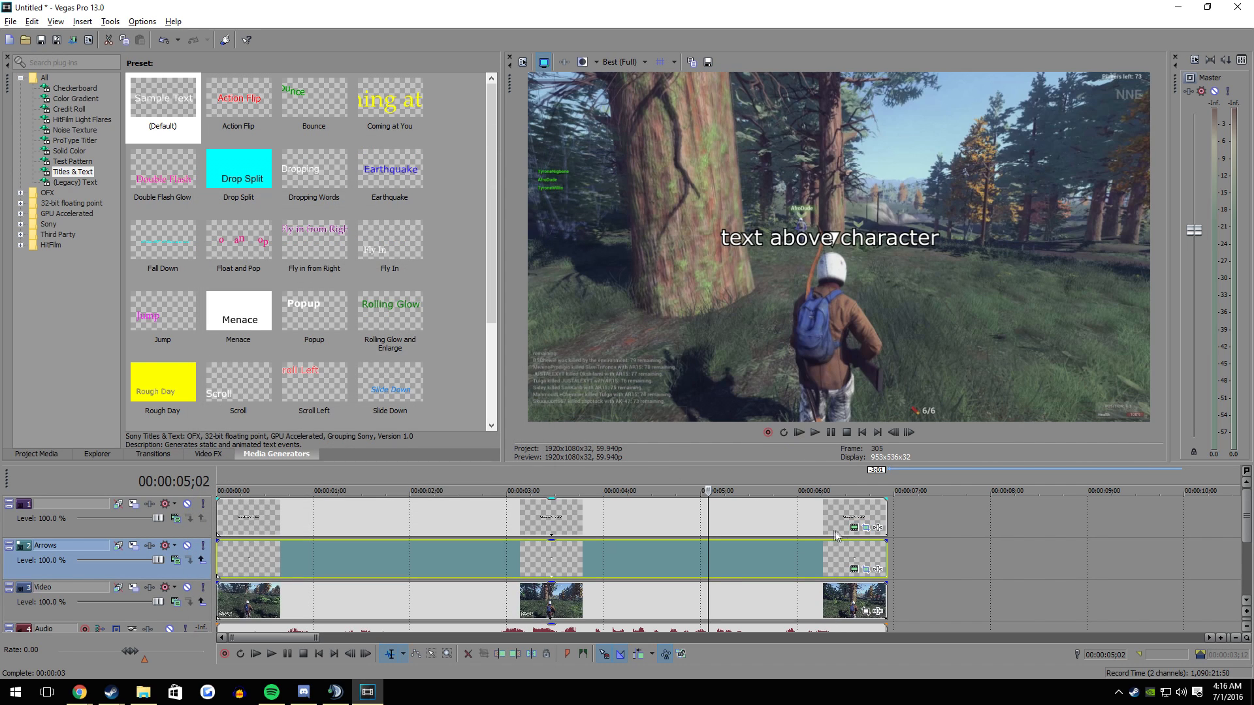
# - Lower the "text above character" title slightly to about location 0.50, 0.50 and close its generator settings
pyautogui.click(853, 529)
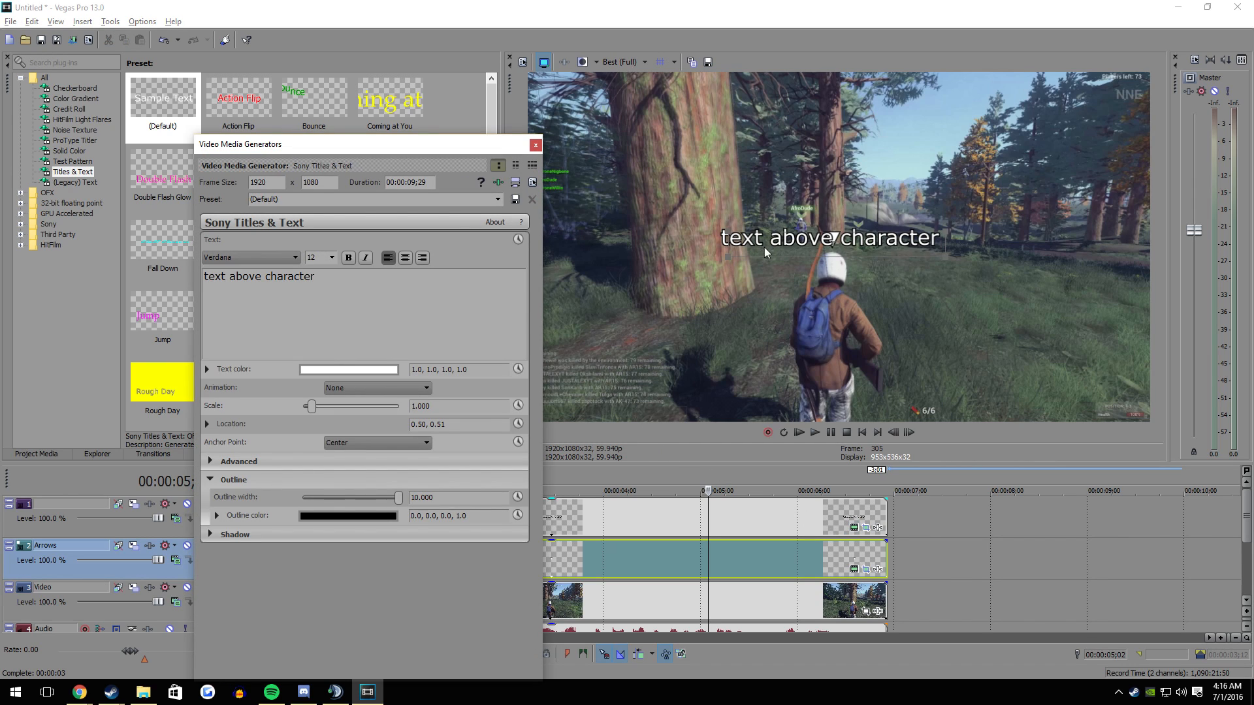
pyautogui.moveTo(772, 251); pyautogui.dragTo(801, 254)
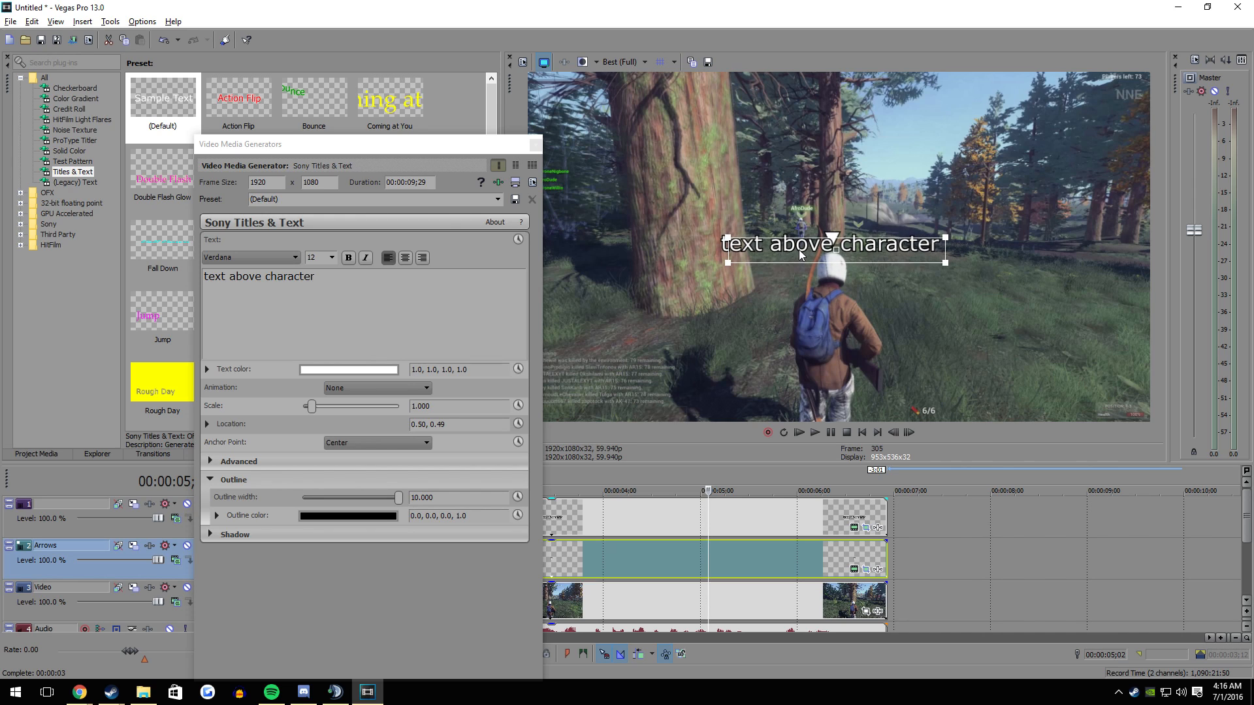
pyautogui.moveTo(294, 149)
pyautogui.mouseDown()
pyautogui.moveTo(341, 153)
pyautogui.moveTo(293, 154)
pyautogui.moveTo(277, 138)
pyautogui.mouseUp()
pyautogui.click(861, 254)
pyautogui.moveTo(860, 254); pyautogui.dragTo(860, 249)
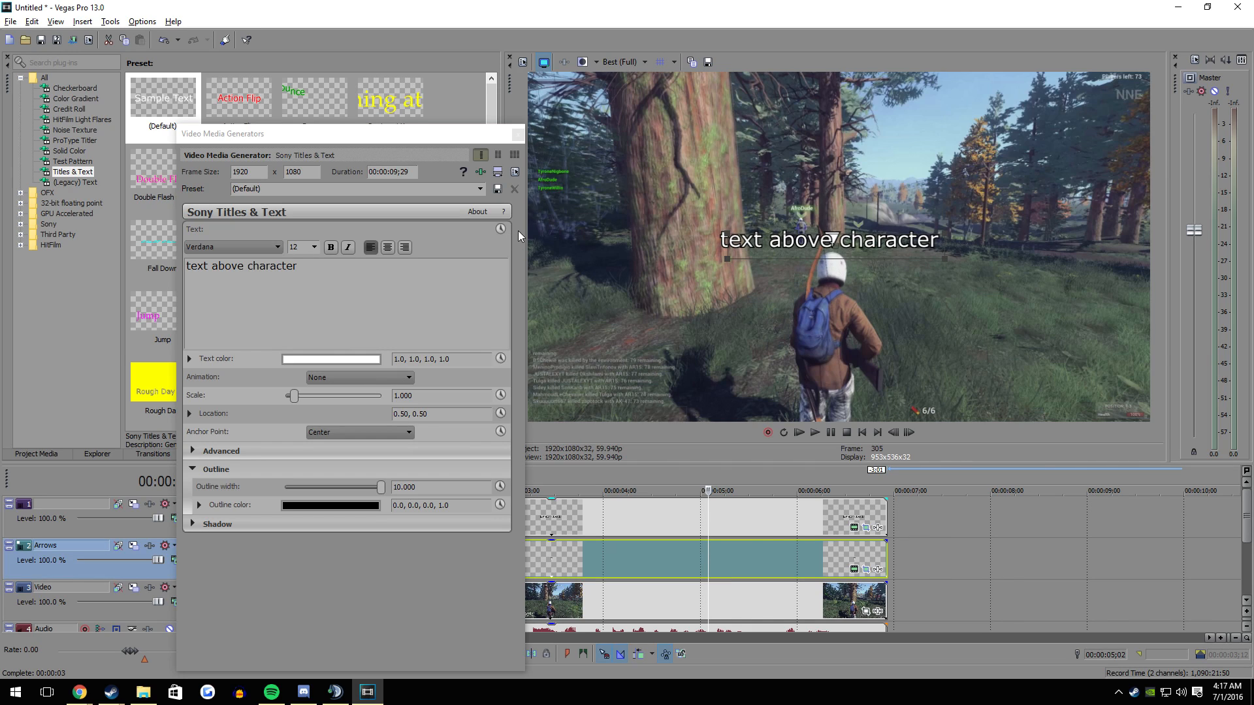
pyautogui.click(516, 135)
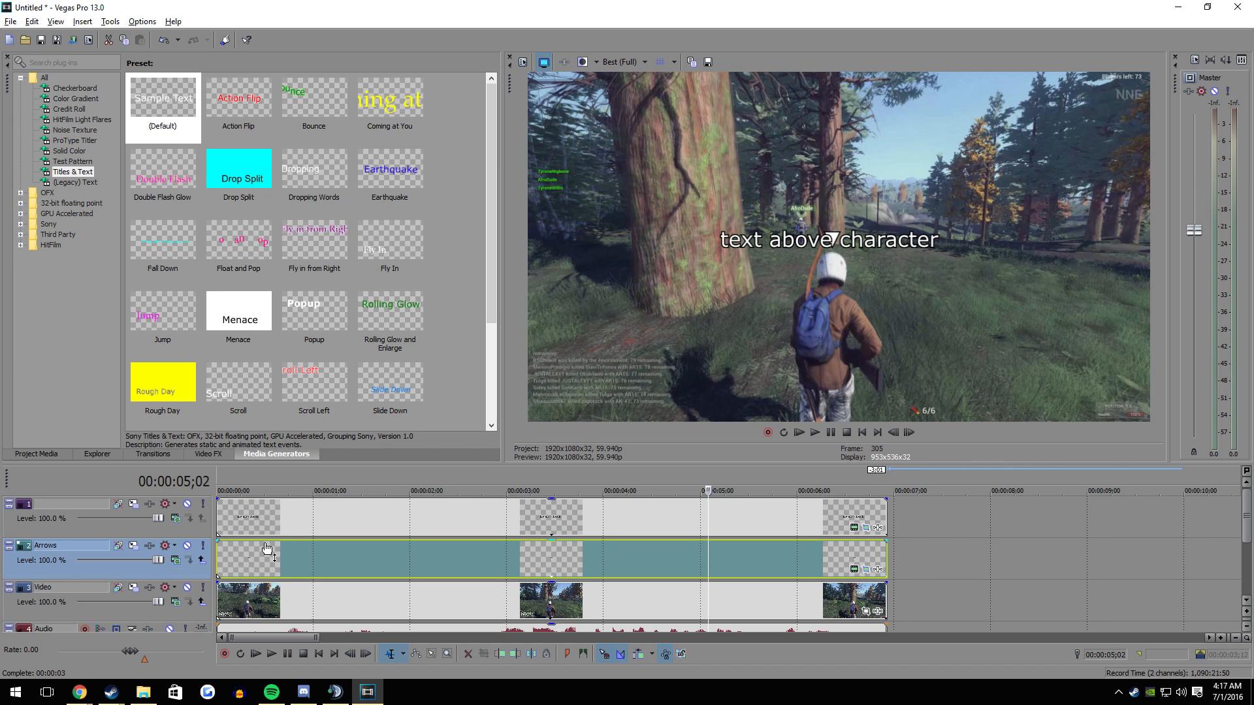
# - Play the clip from 00:00:00;00 to check how the text follows the character
pyautogui.moveTo(266, 544)
pyautogui.mouseDown()
pyautogui.moveTo(270, 561)
pyautogui.moveTo(285, 541)
pyautogui.mouseUp()
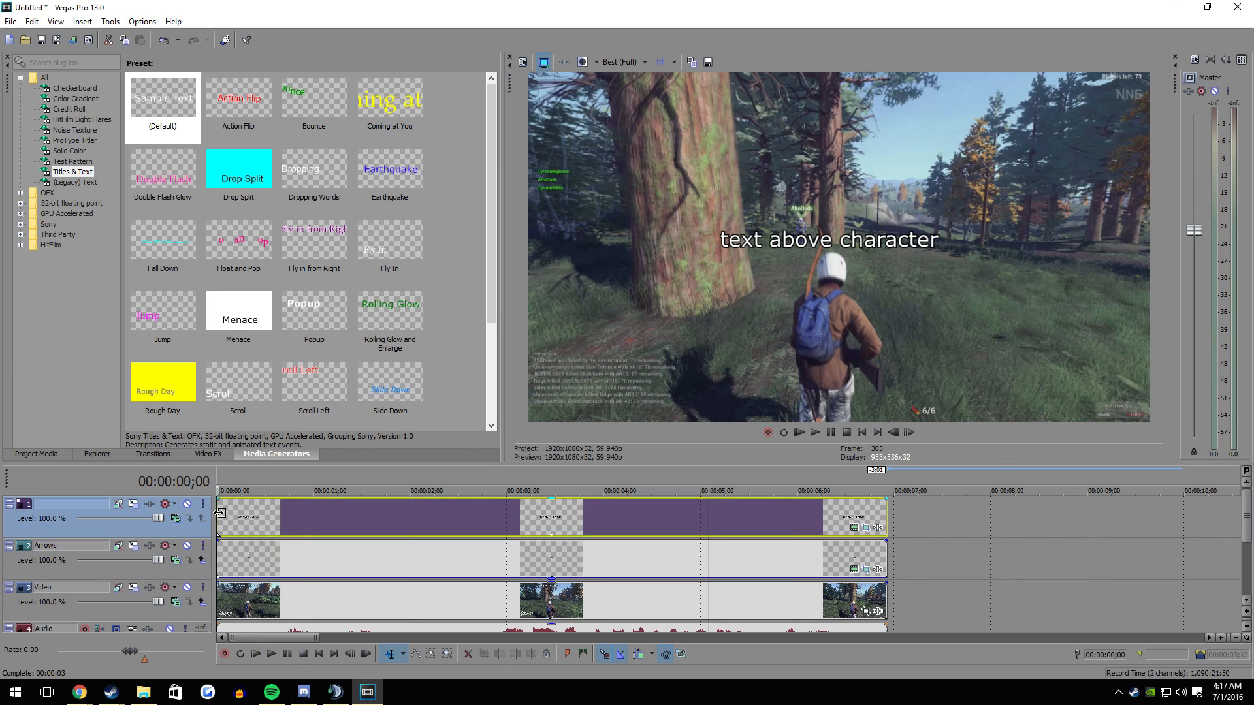
pyautogui.click(219, 517)
pyautogui.press('space')
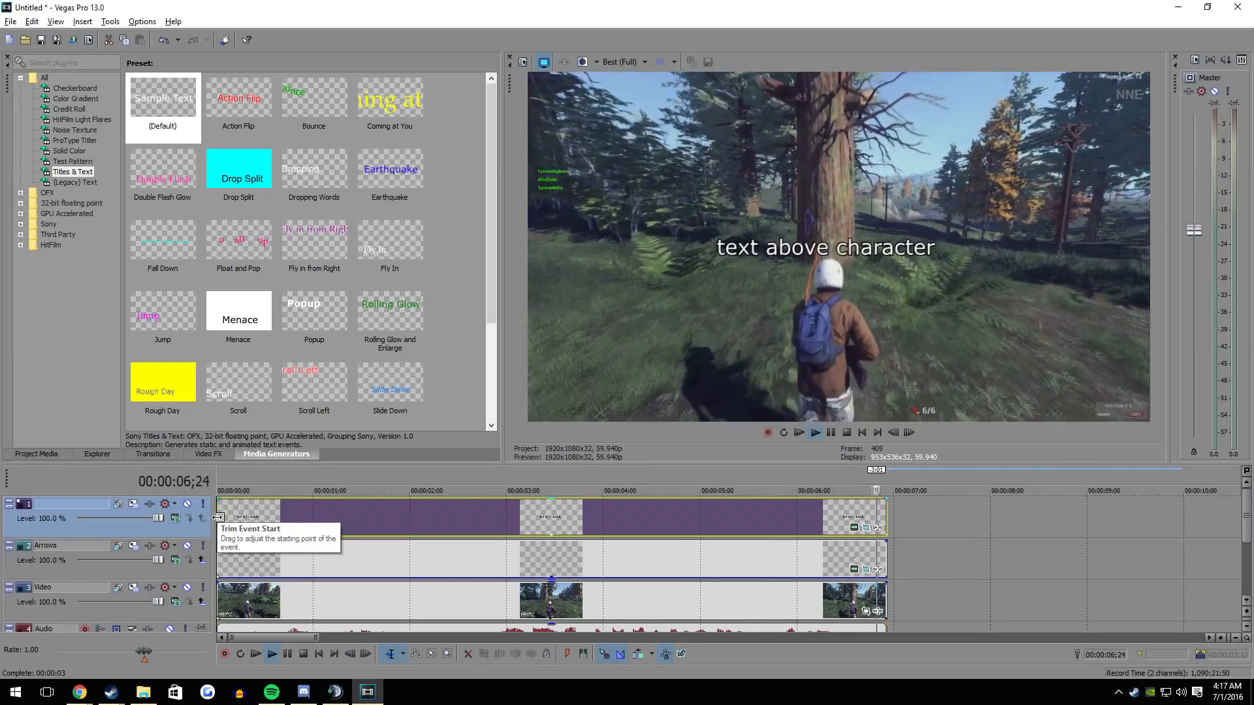
pyautogui.press('space')
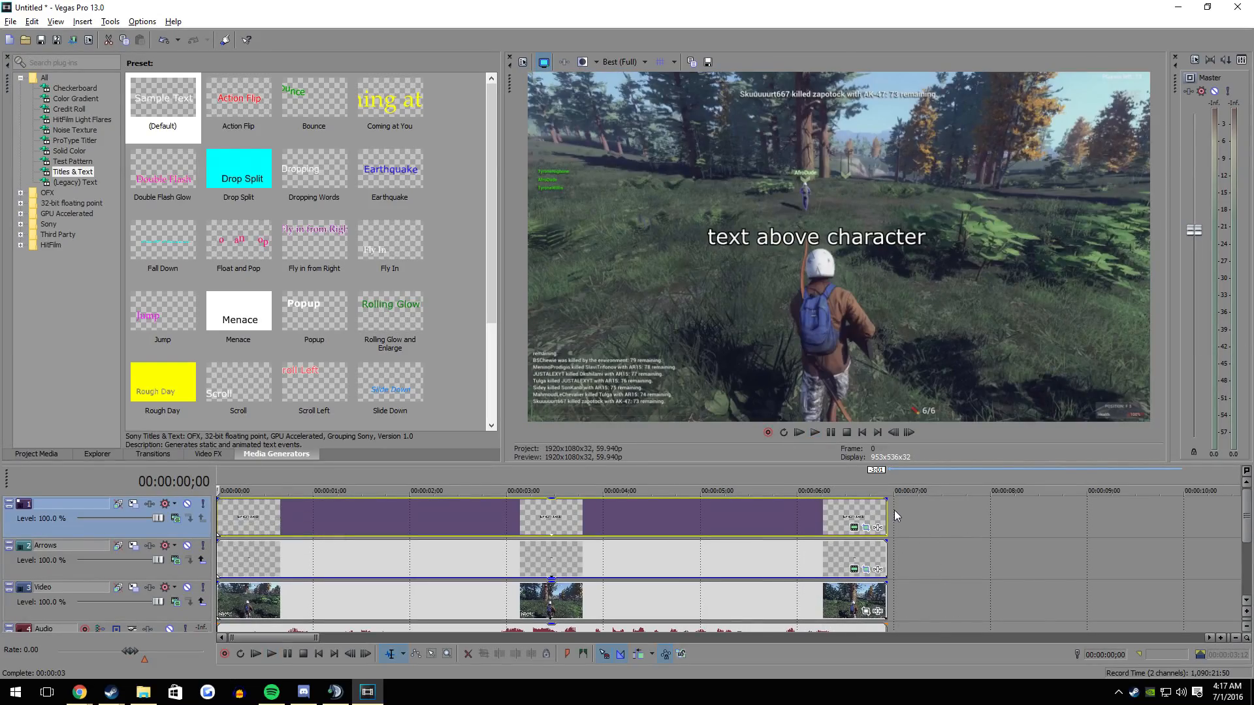
# - Select the time range from 00:00:00;00 to 00:00:06;28 across the whole clip and play it back
pyautogui.moveTo(894, 516); pyautogui.dragTo(137, 515)
pyautogui.click(994, 545)
pyautogui.click(886, 525)
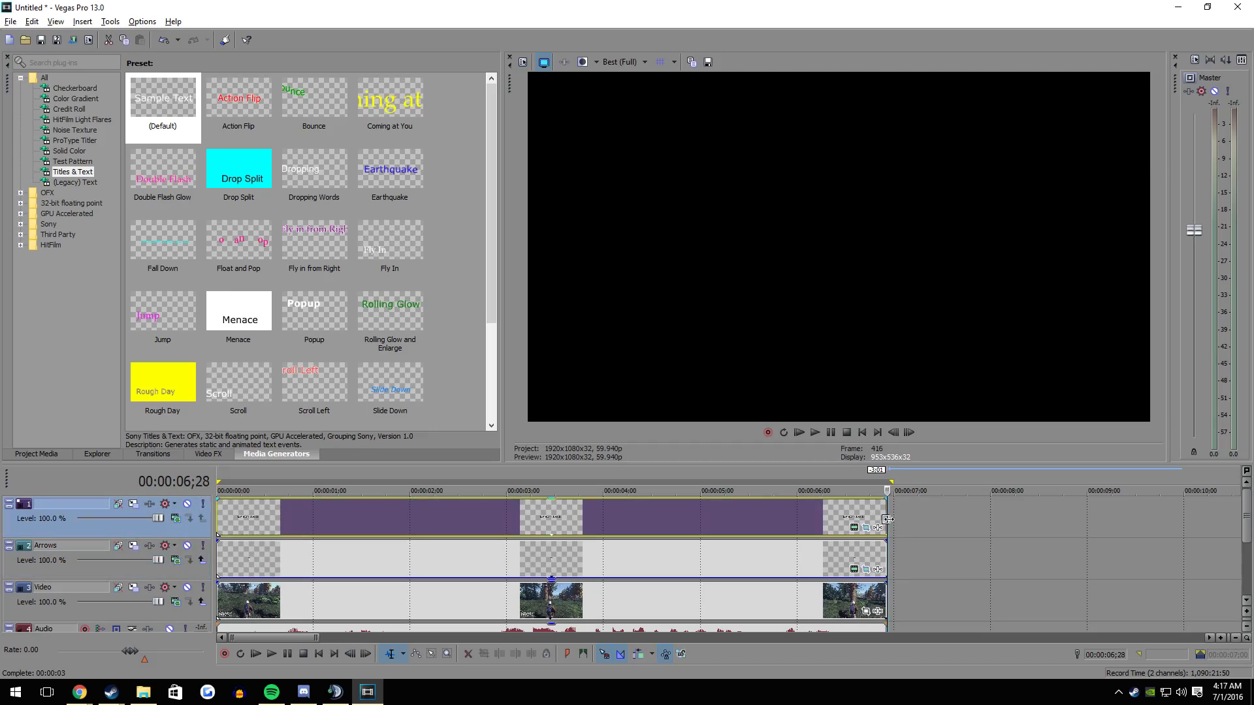
pyautogui.moveTo(892, 523); pyautogui.dragTo(201, 536)
pyautogui.press('space')
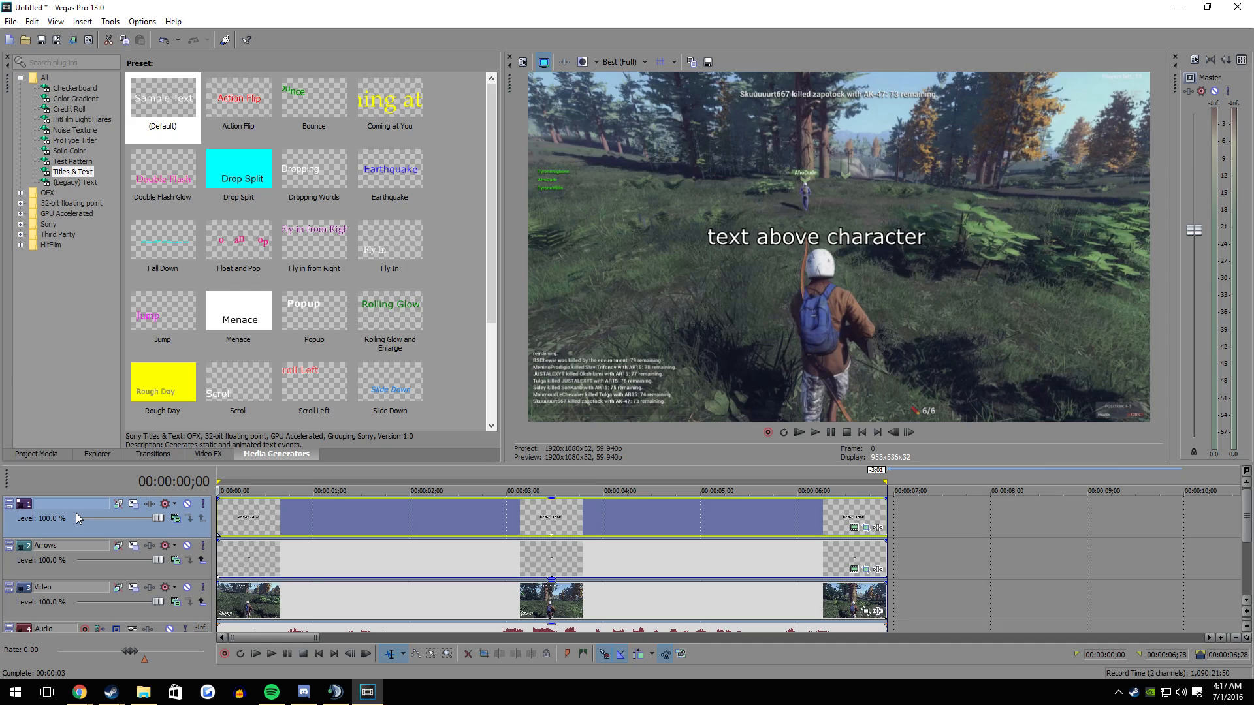
pyautogui.press('space')
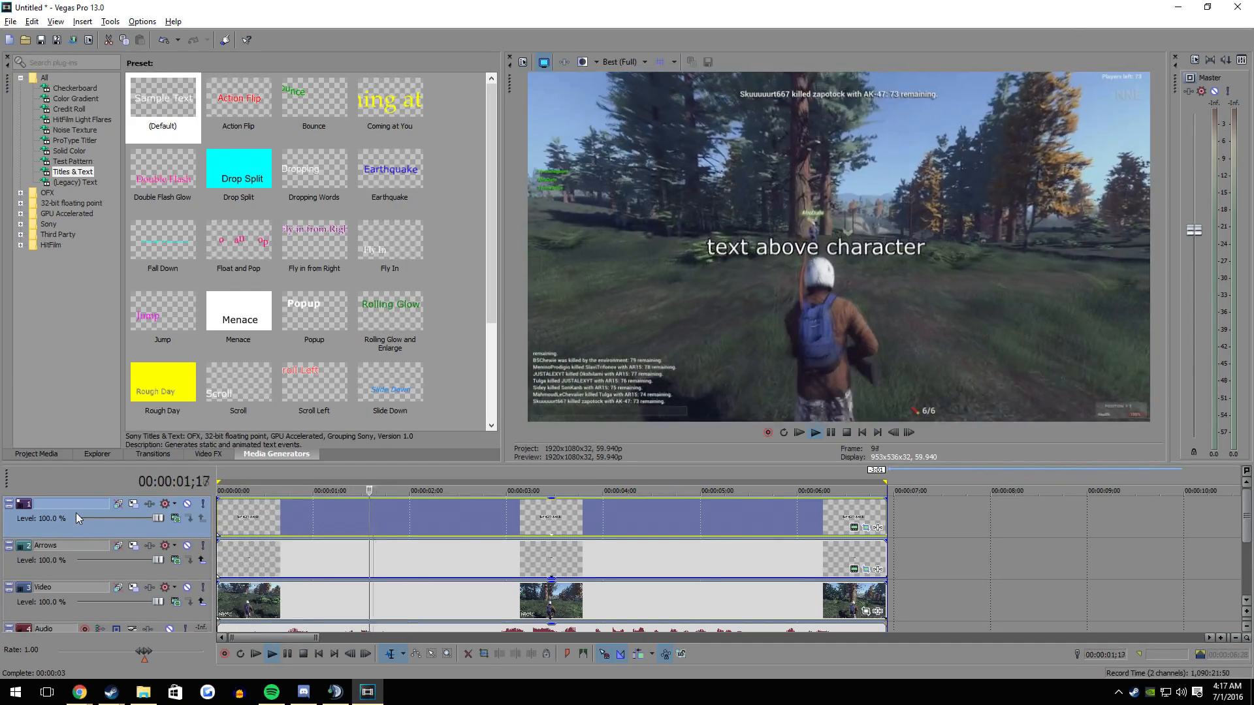